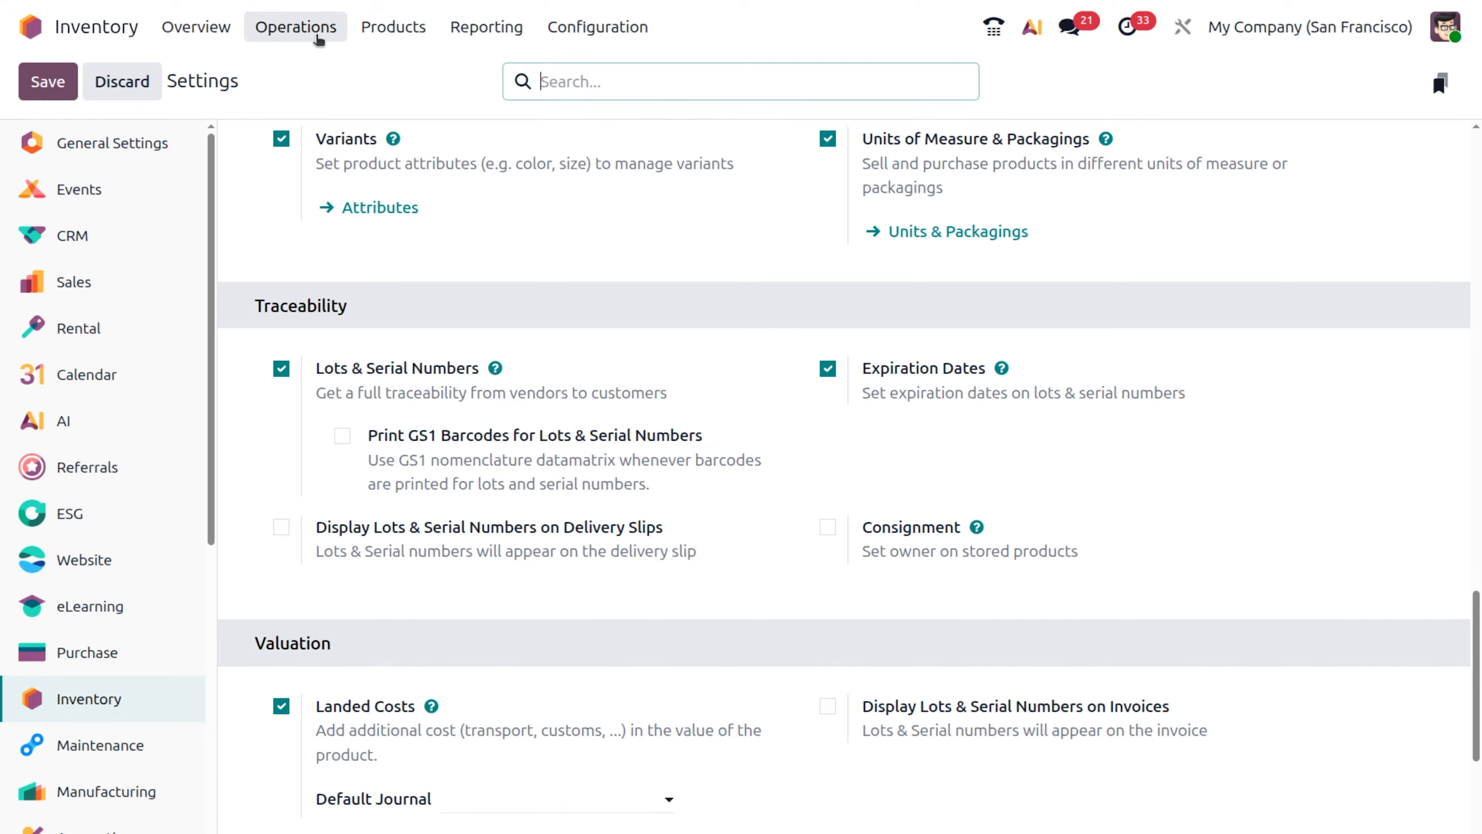
- Create a new product named "burger", save it and mark it as a favorite
click(381, 34)
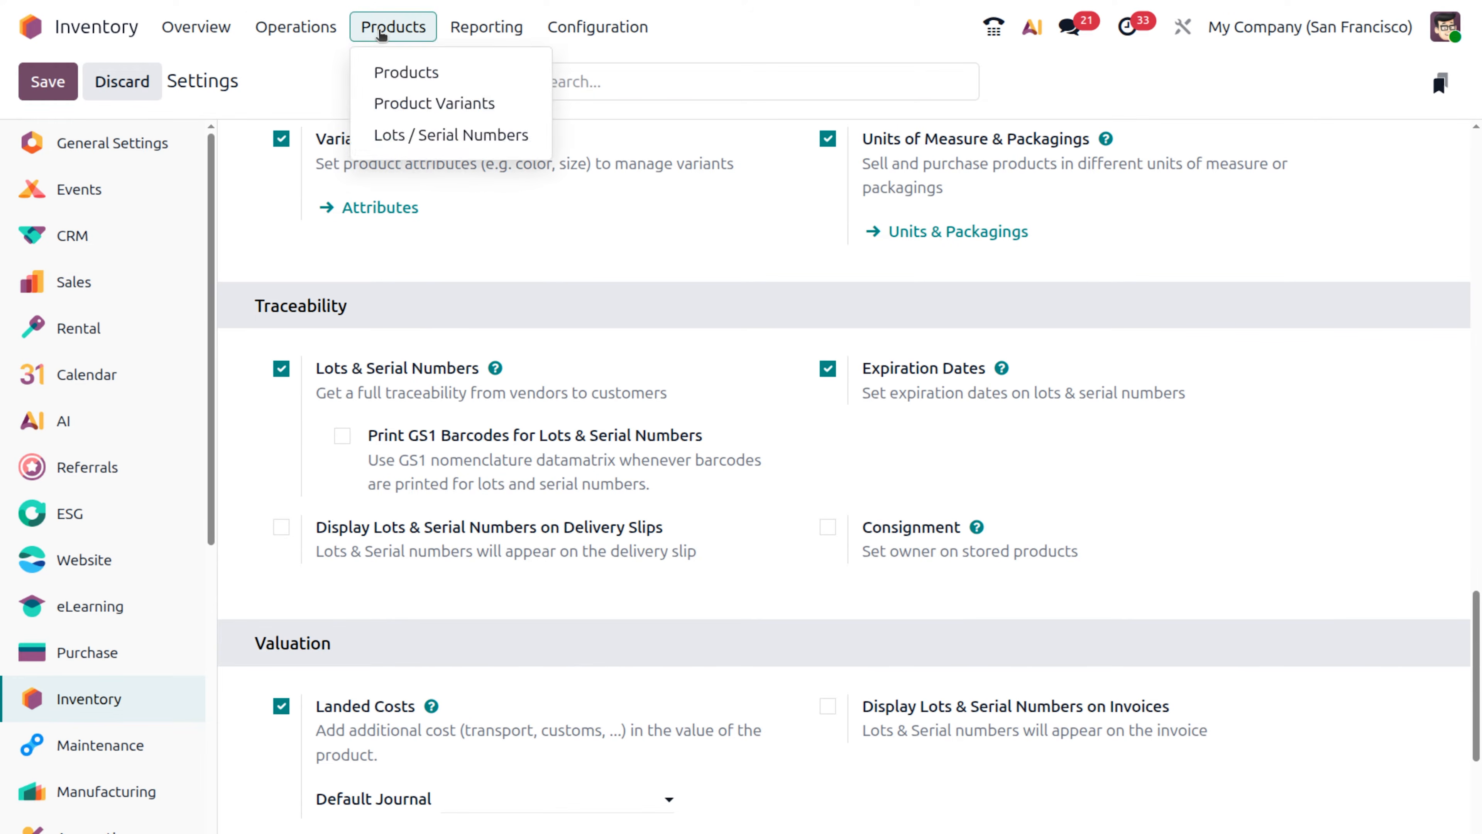
click(382, 75)
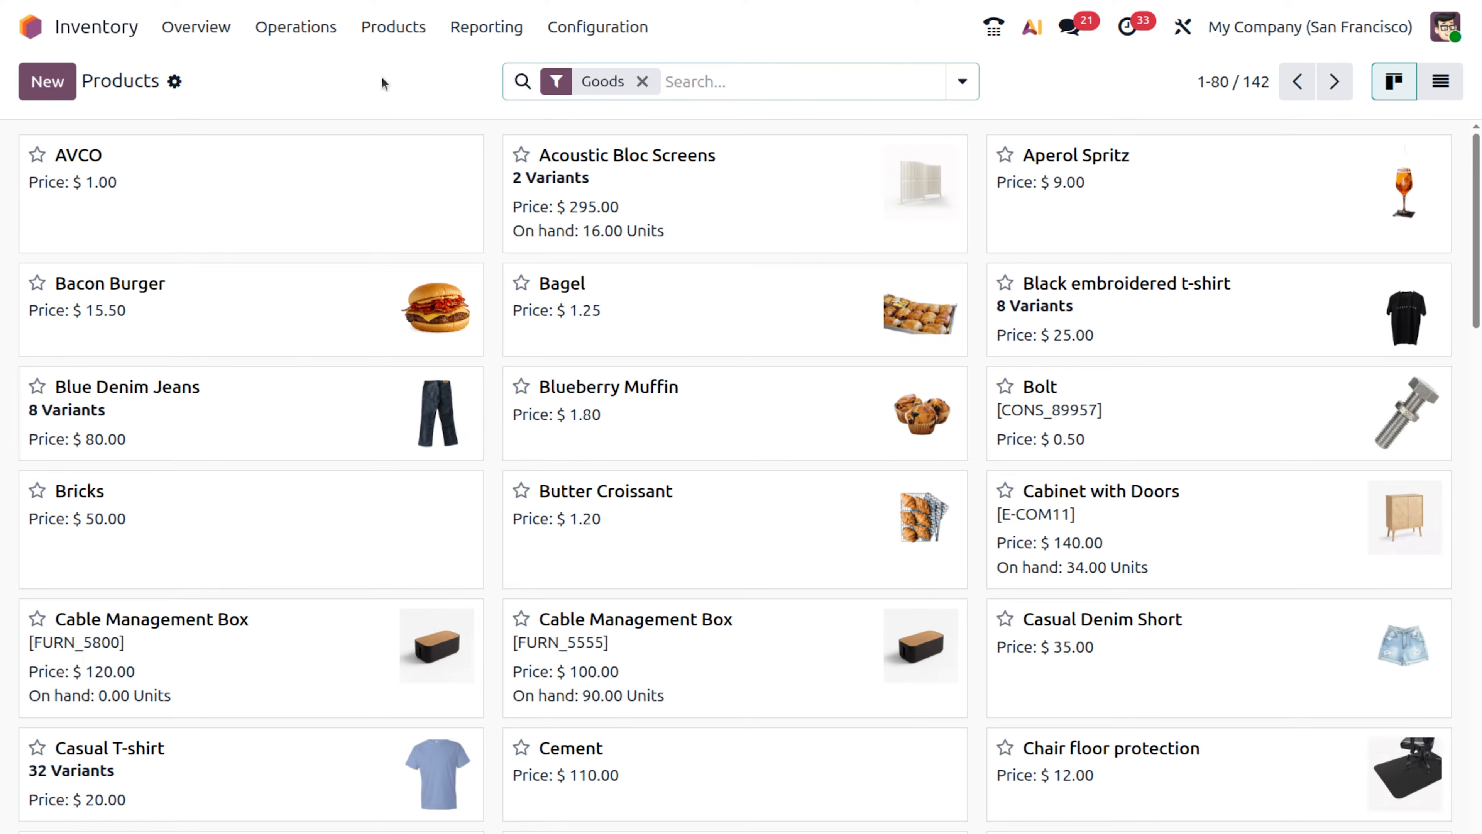
click(68, 89)
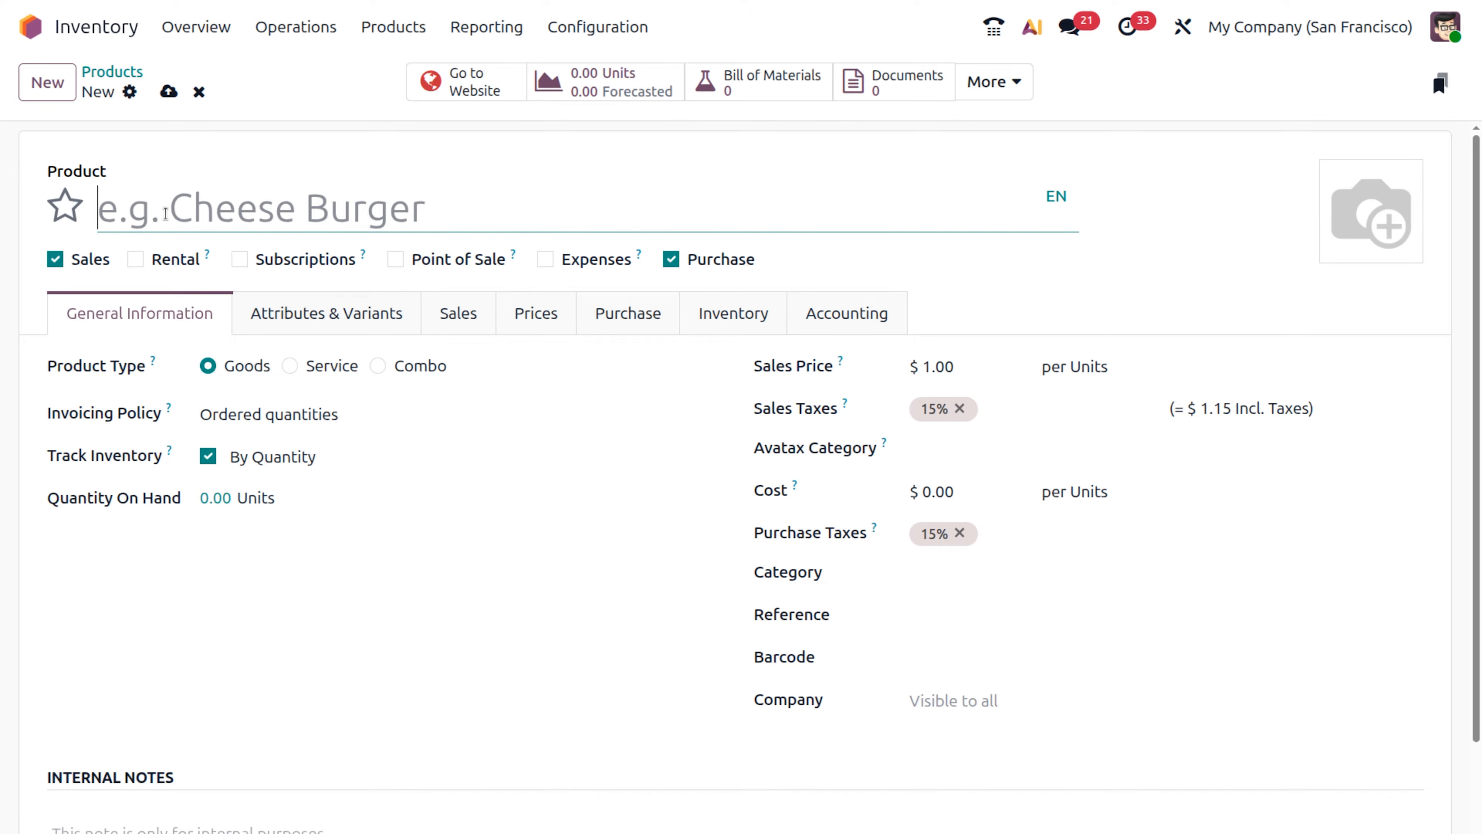
text(burger)
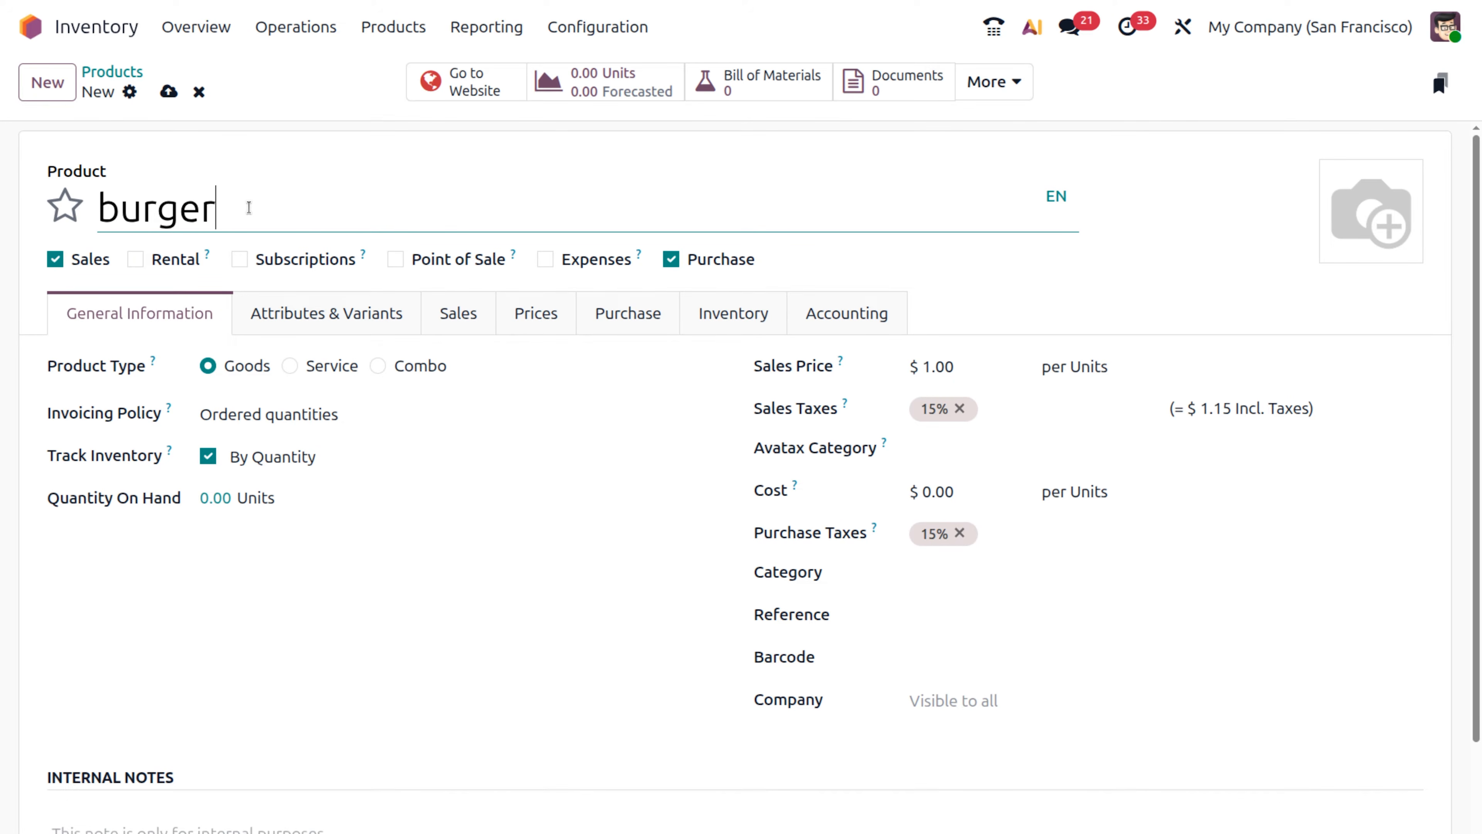
click(169, 91)
click(66, 205)
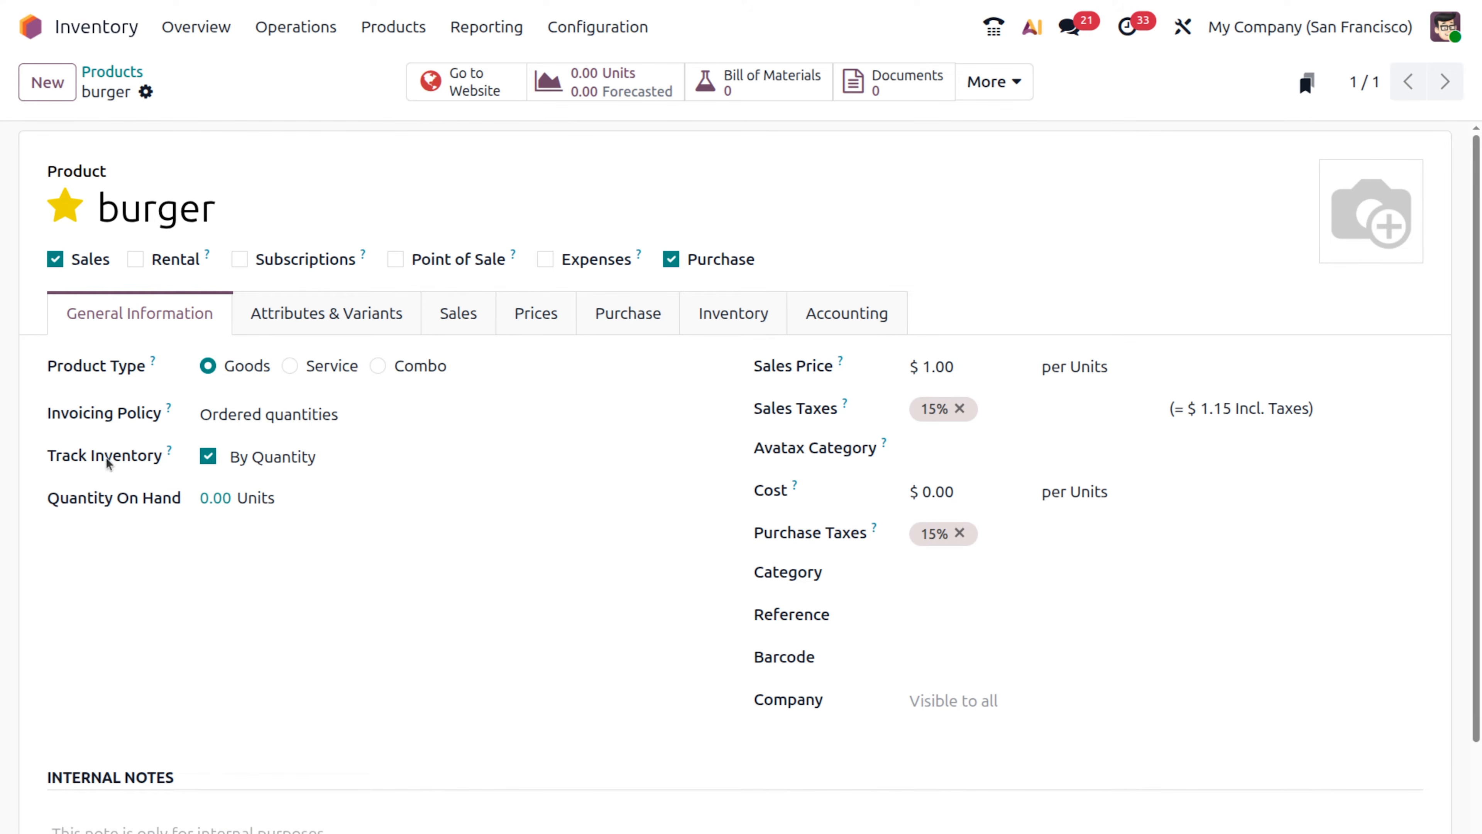
- Check the burger's on-hand stock by location and return to its product record
click(228, 497)
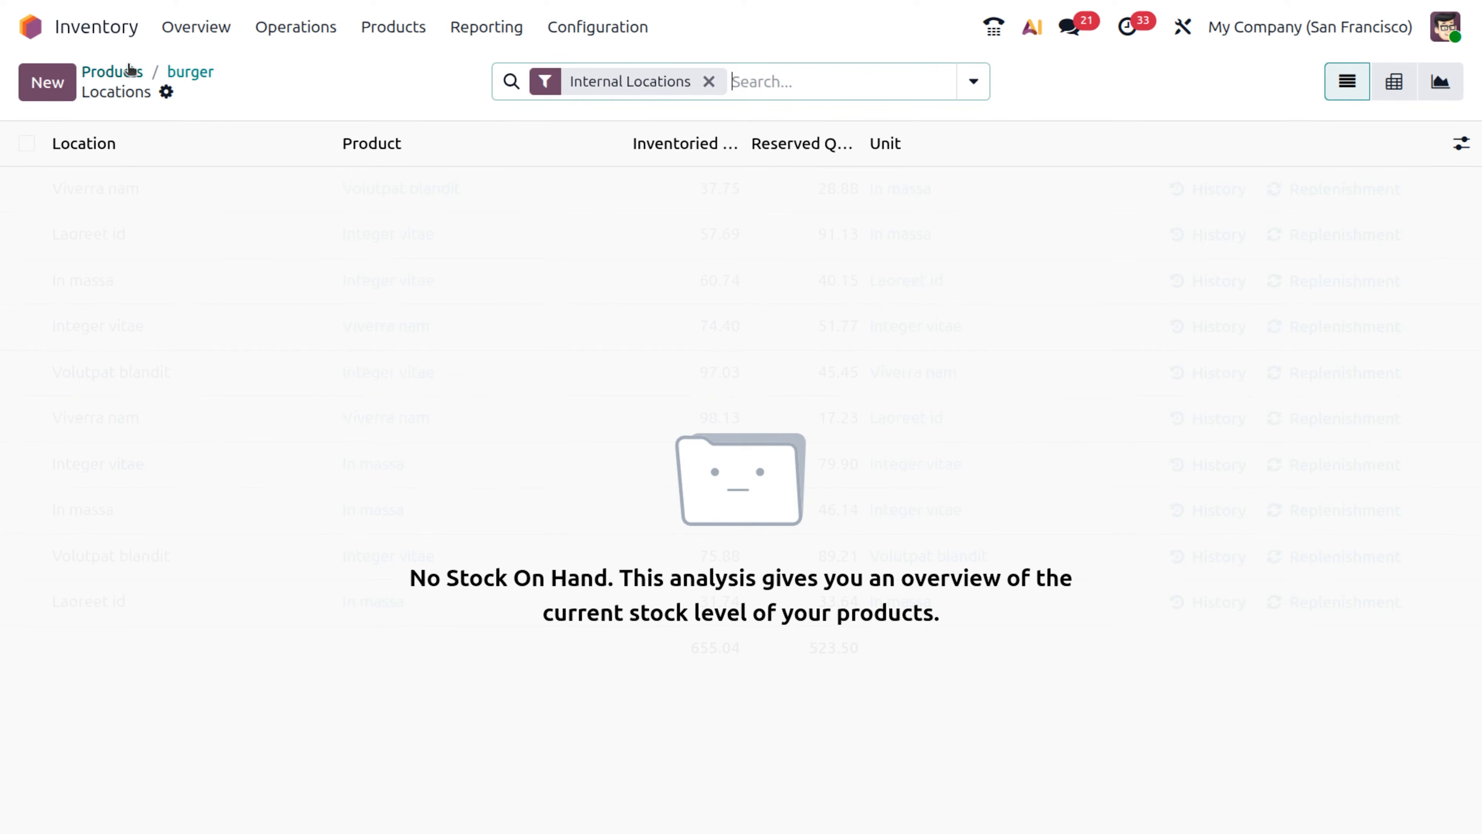
click(125, 75)
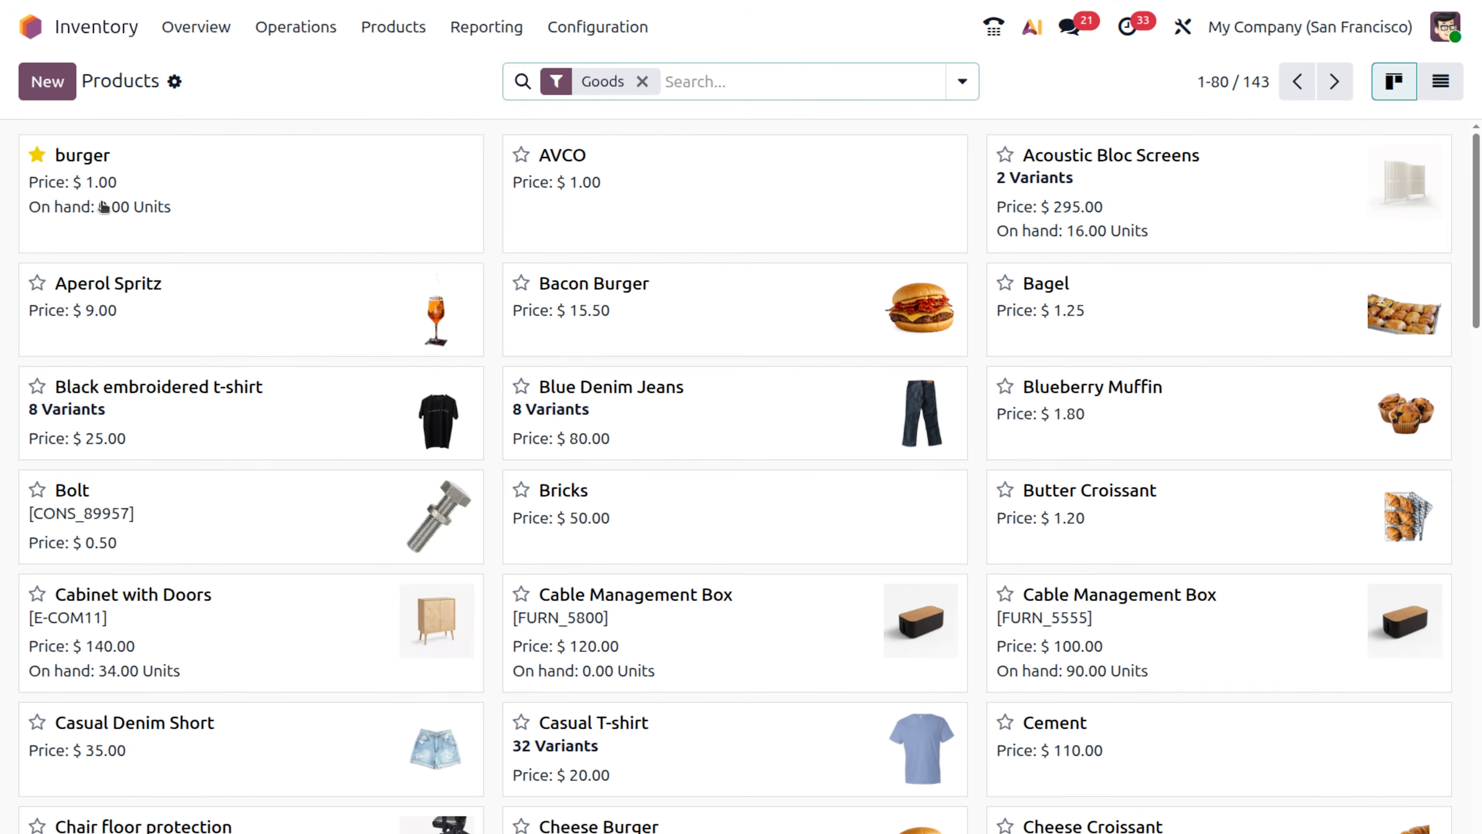
click(109, 206)
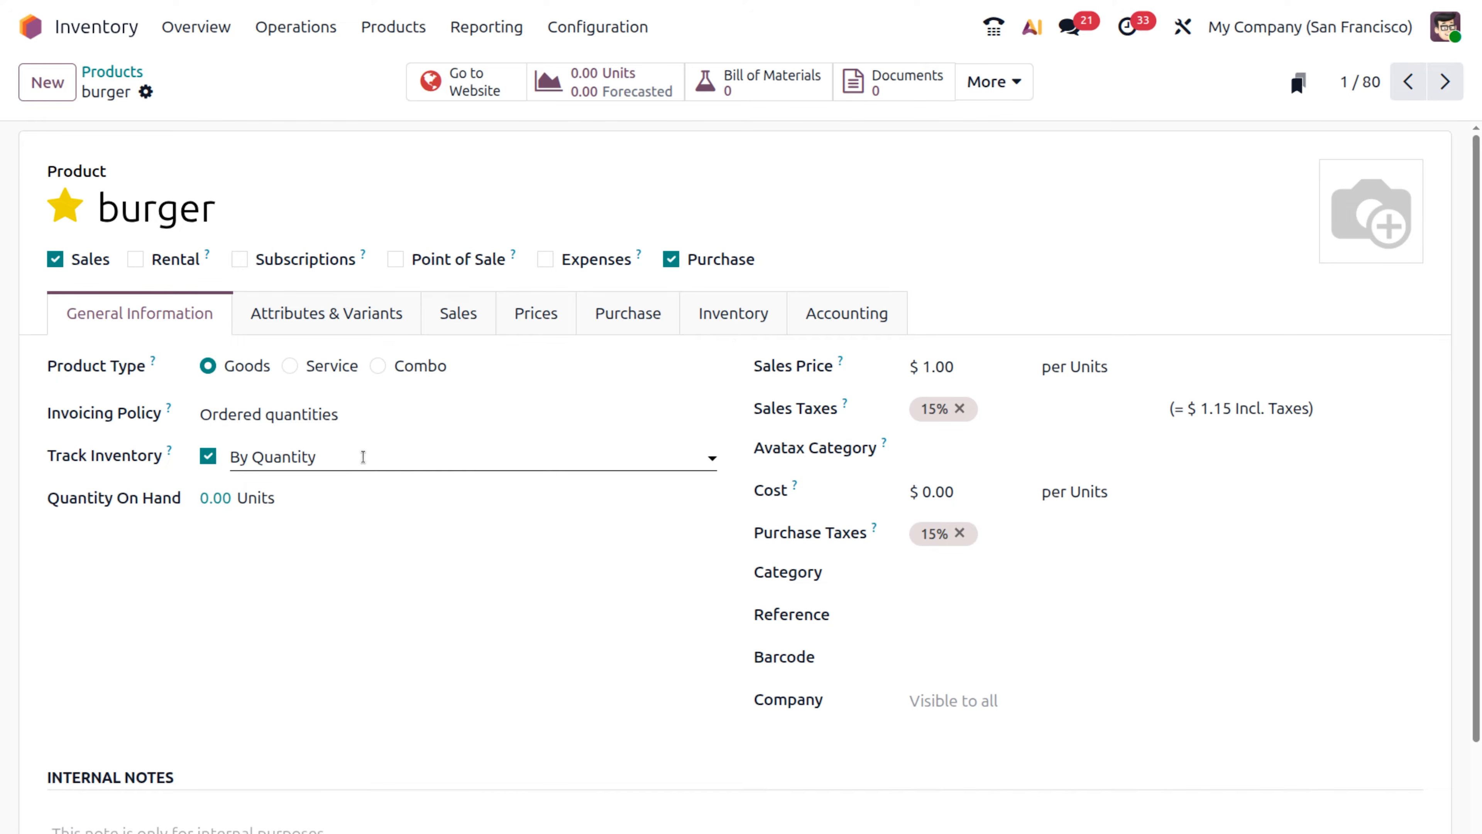
- Set the burger product's inventory tracking to By Lots
click(366, 458)
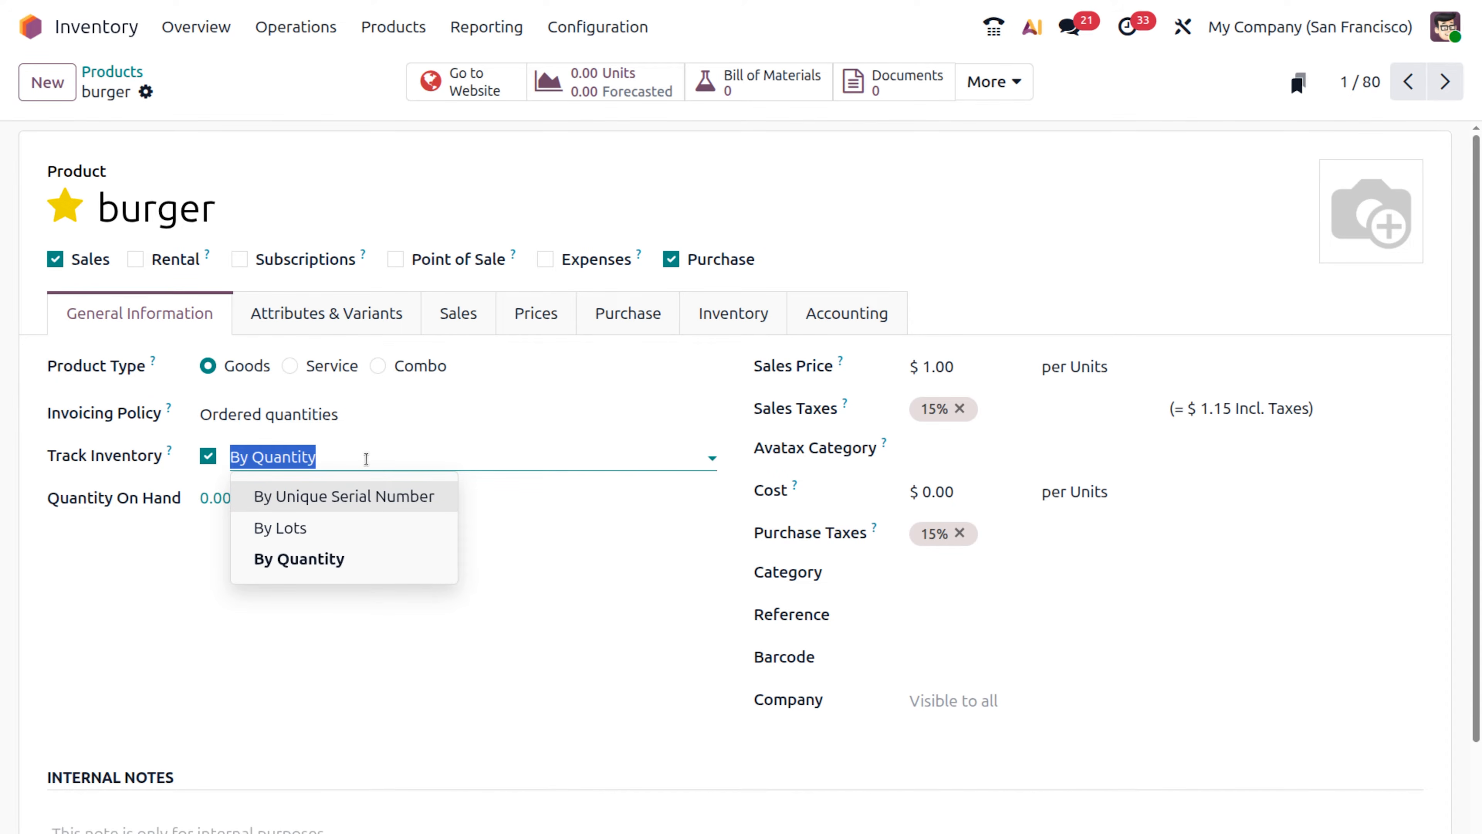
mouse_move(170, 452)
click(339, 529)
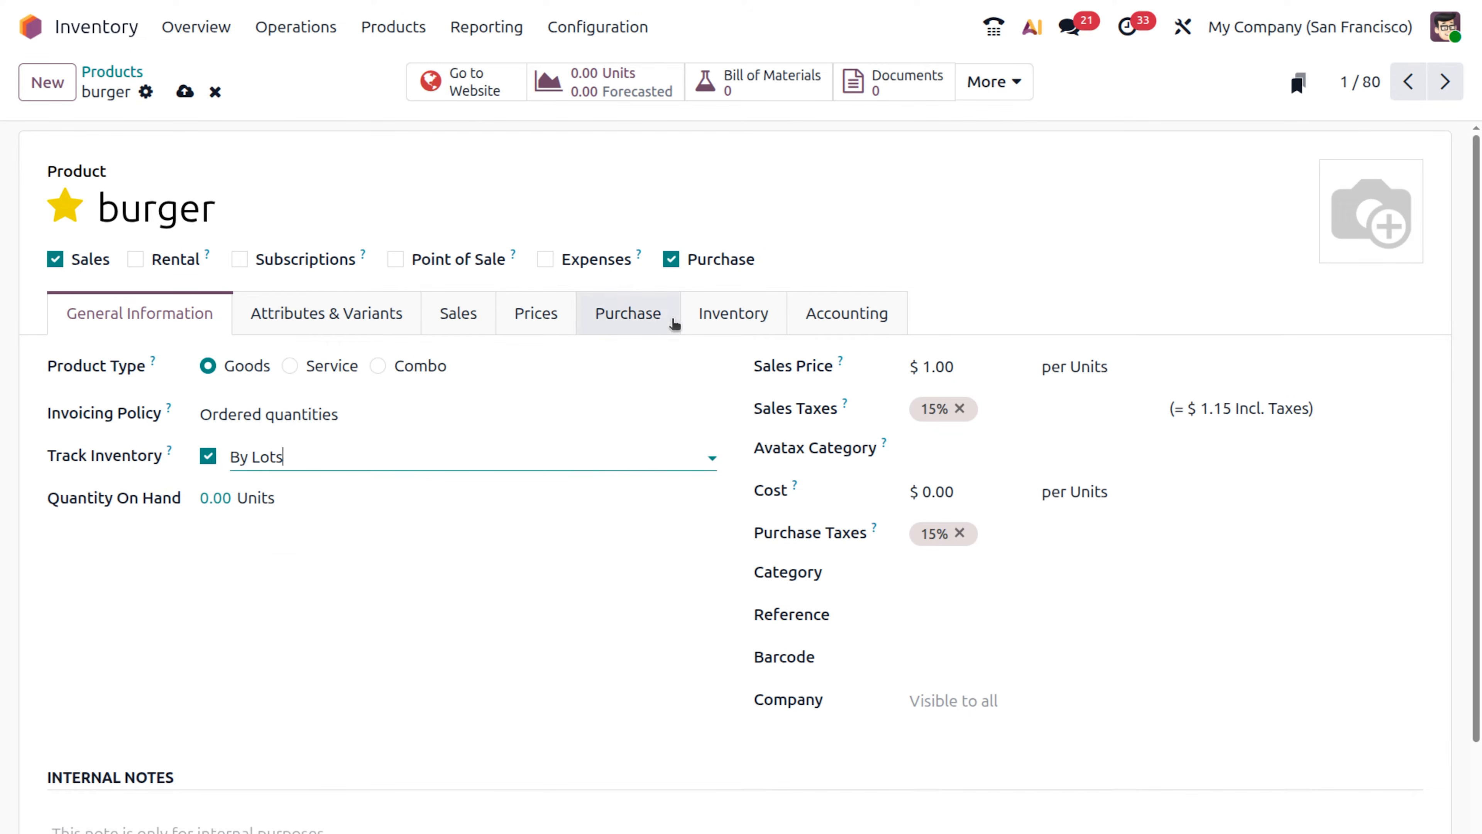
- Enable expiration dates in the burger's traceability settings and set the custom lot/serial prefix to "bg-1"
click(732, 322)
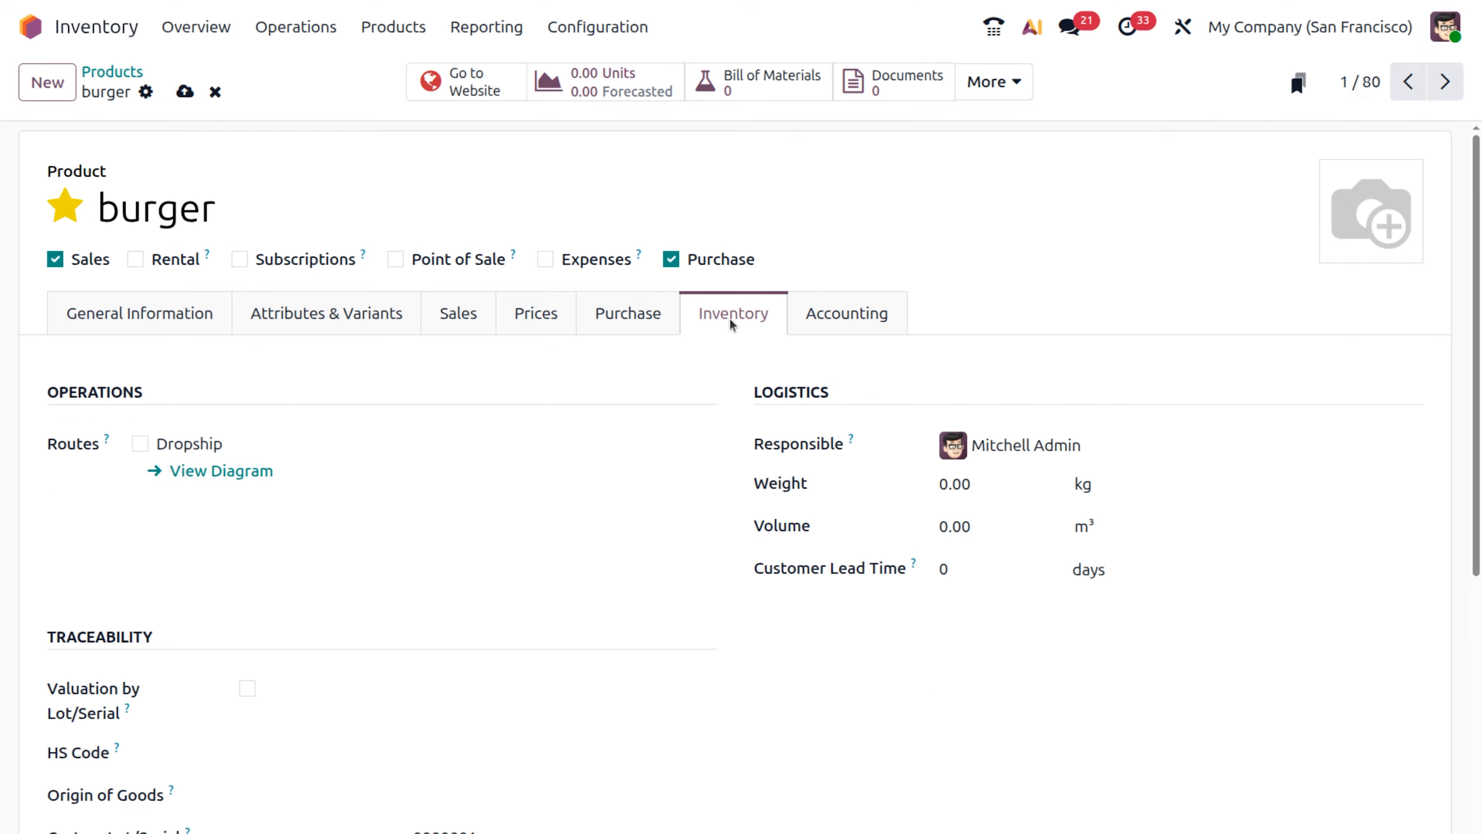
scroll(102, 517, down, 5)
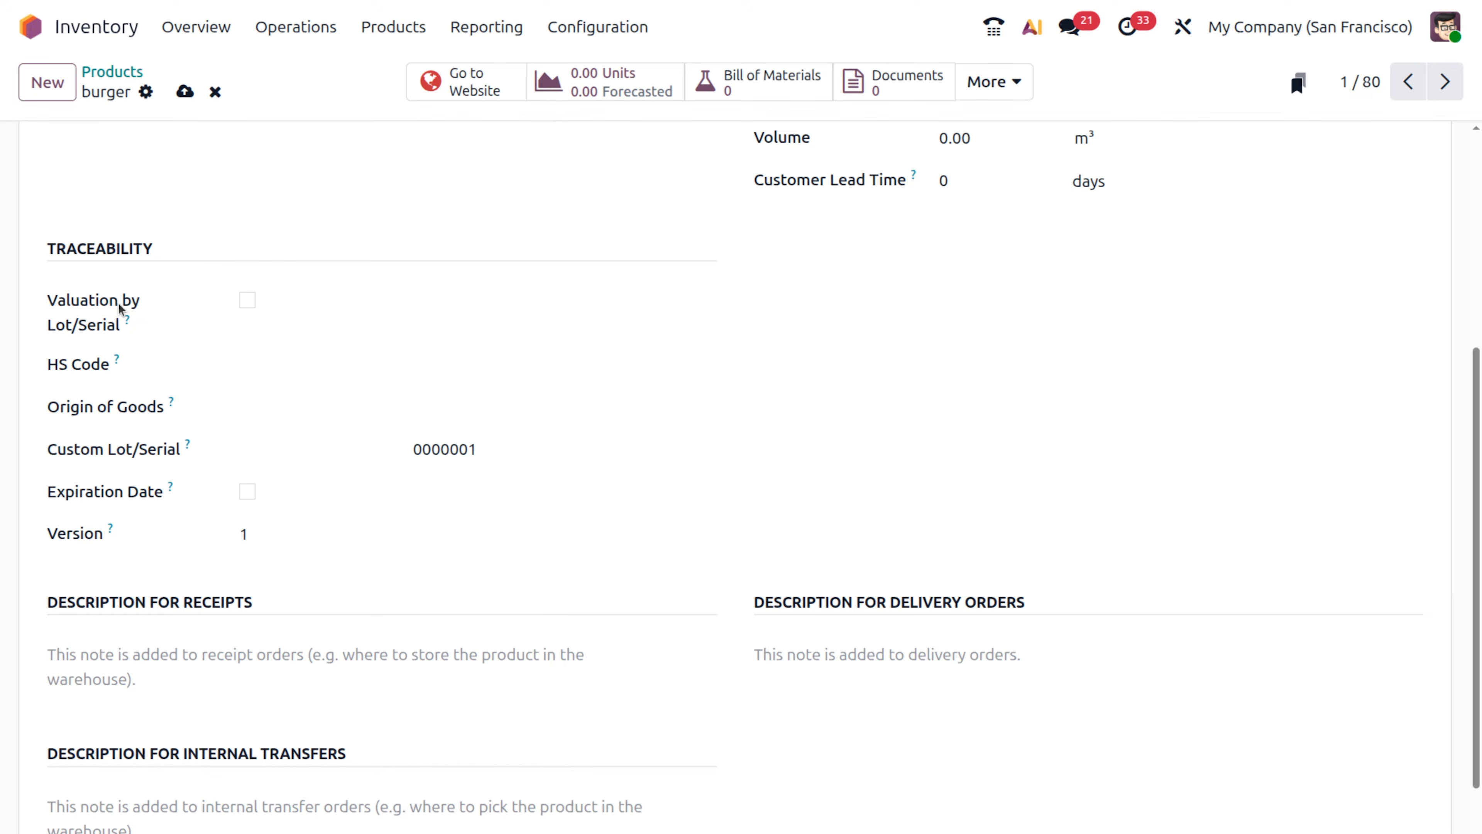
mouse_move(130, 327)
click(247, 492)
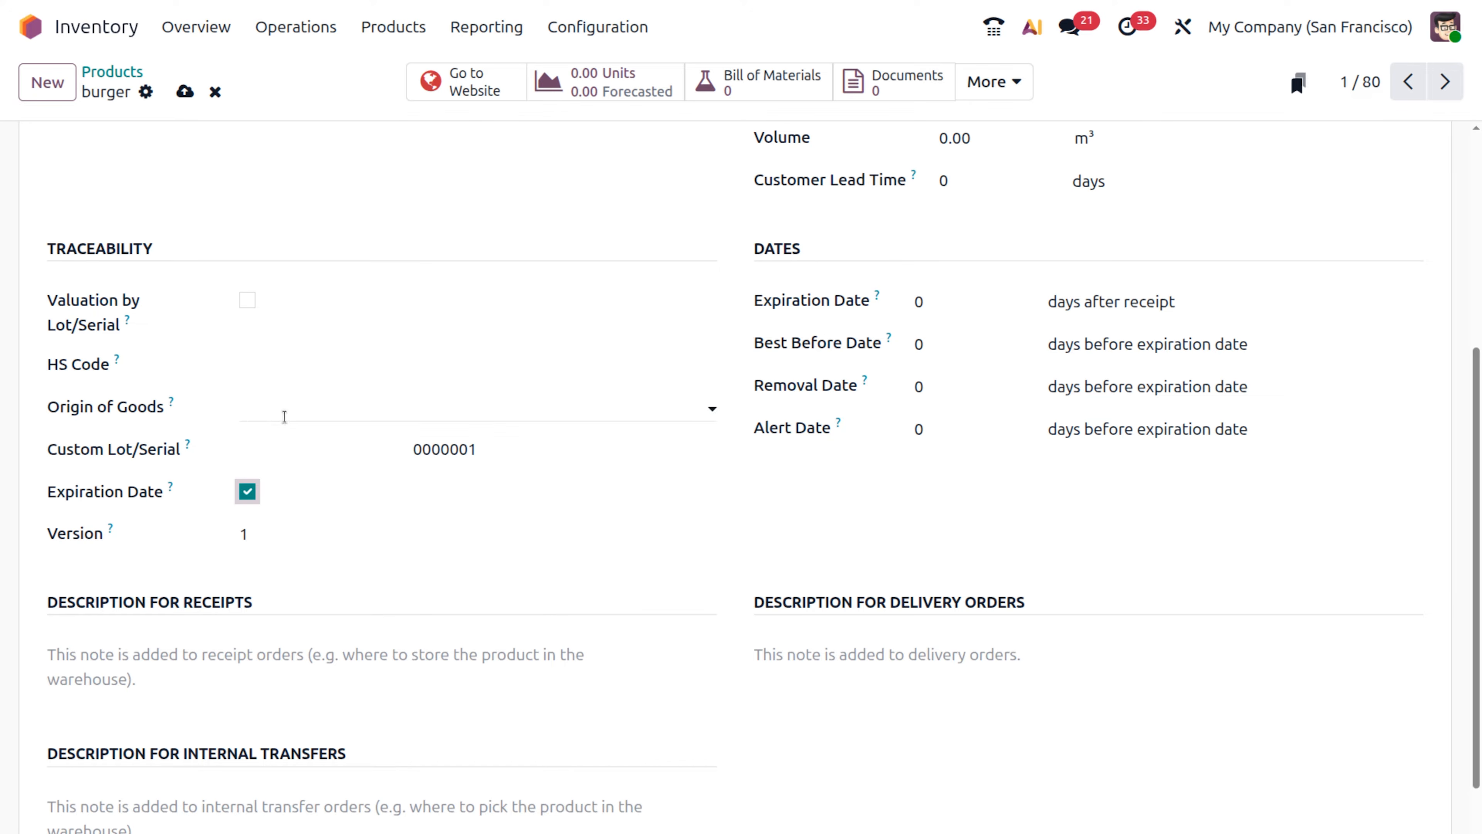
click(279, 449)
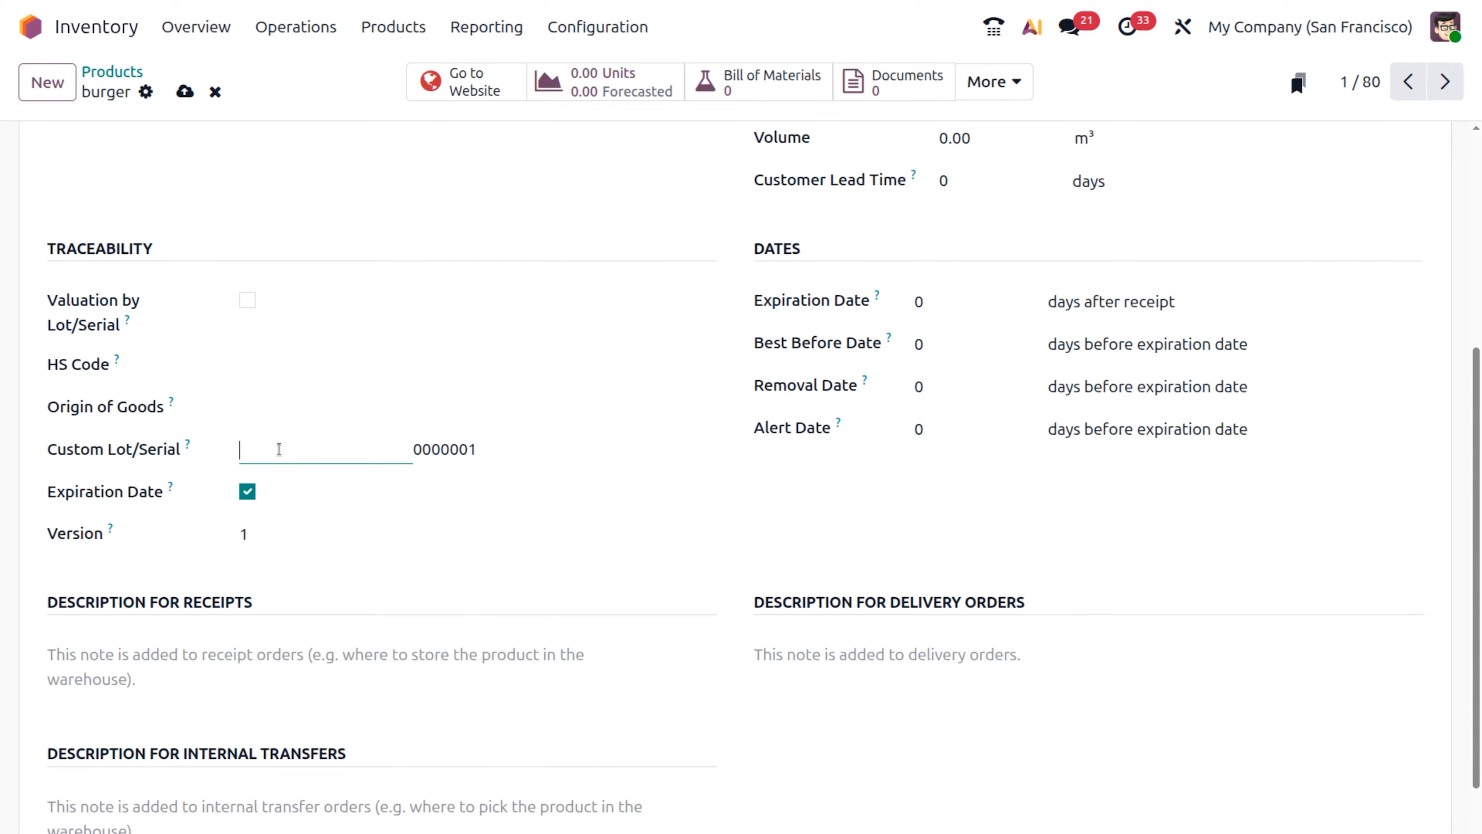
mouse_move(188, 448)
text(bg-1)
click(524, 498)
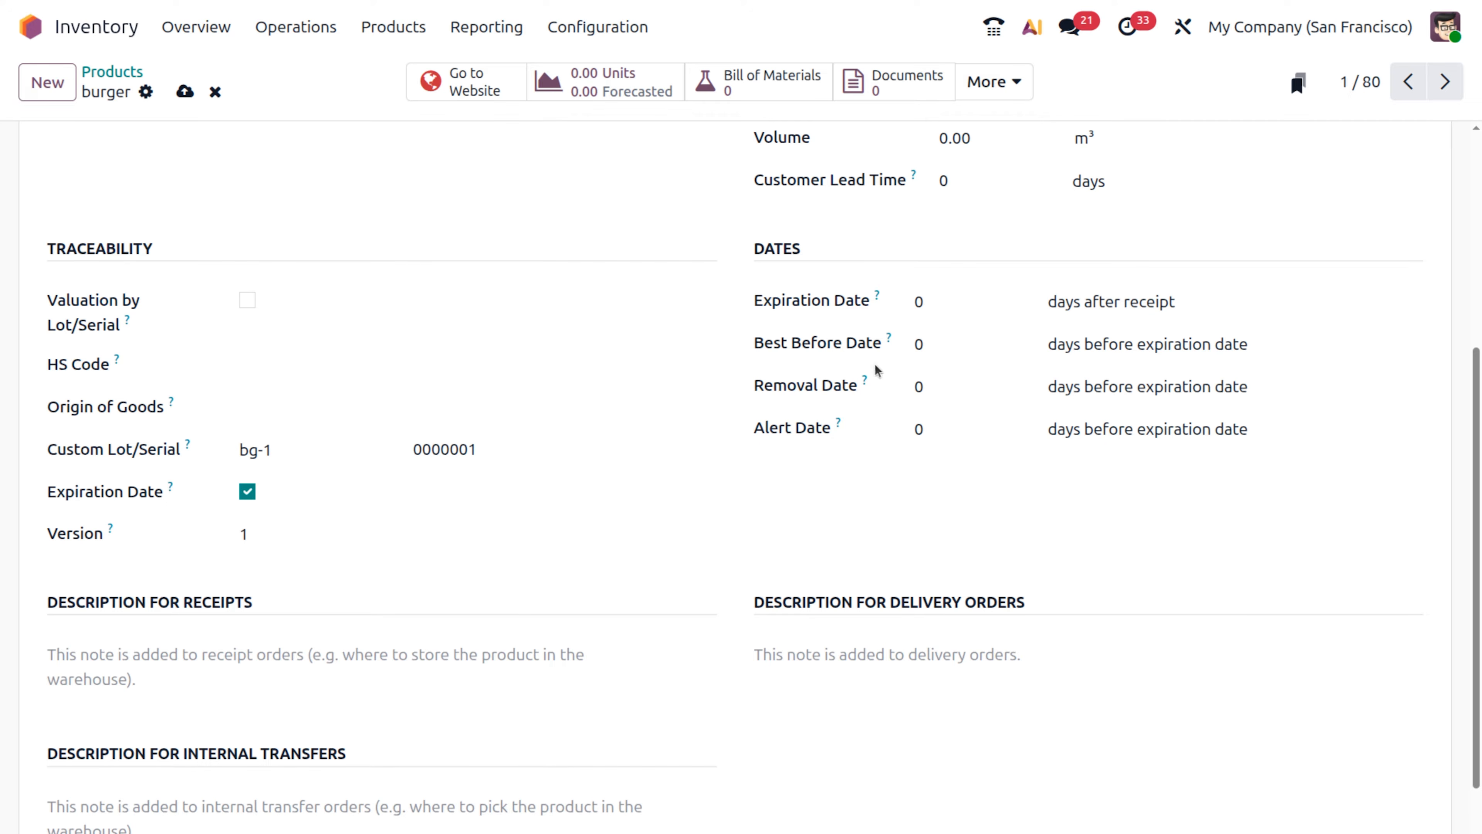
- Set the burger's expiration date to 10 days after receipt and its best before date to 10 days before expiration
mouse_move(879, 300)
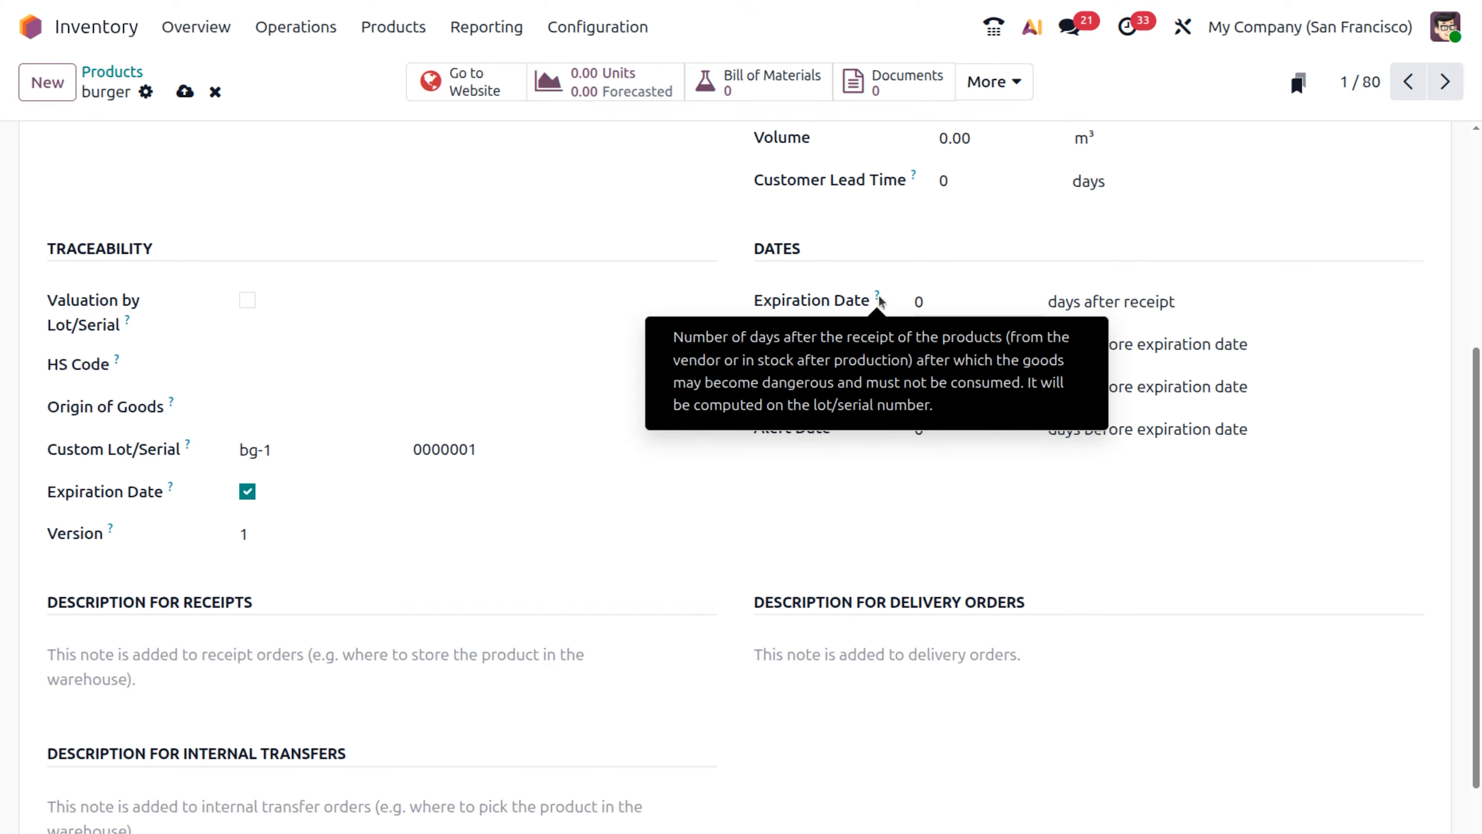
click(925, 302)
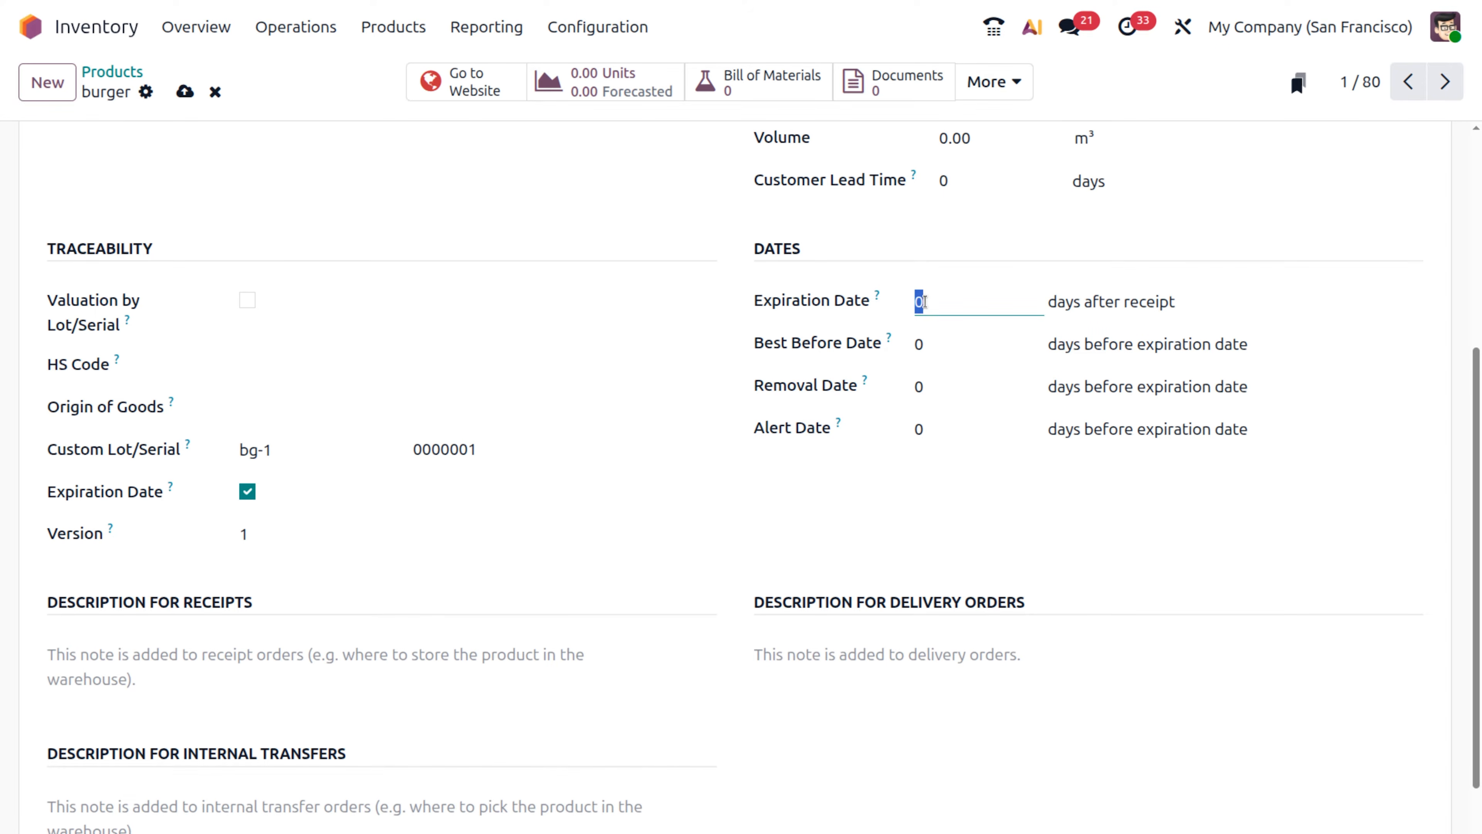
text(10)
click(957, 340)
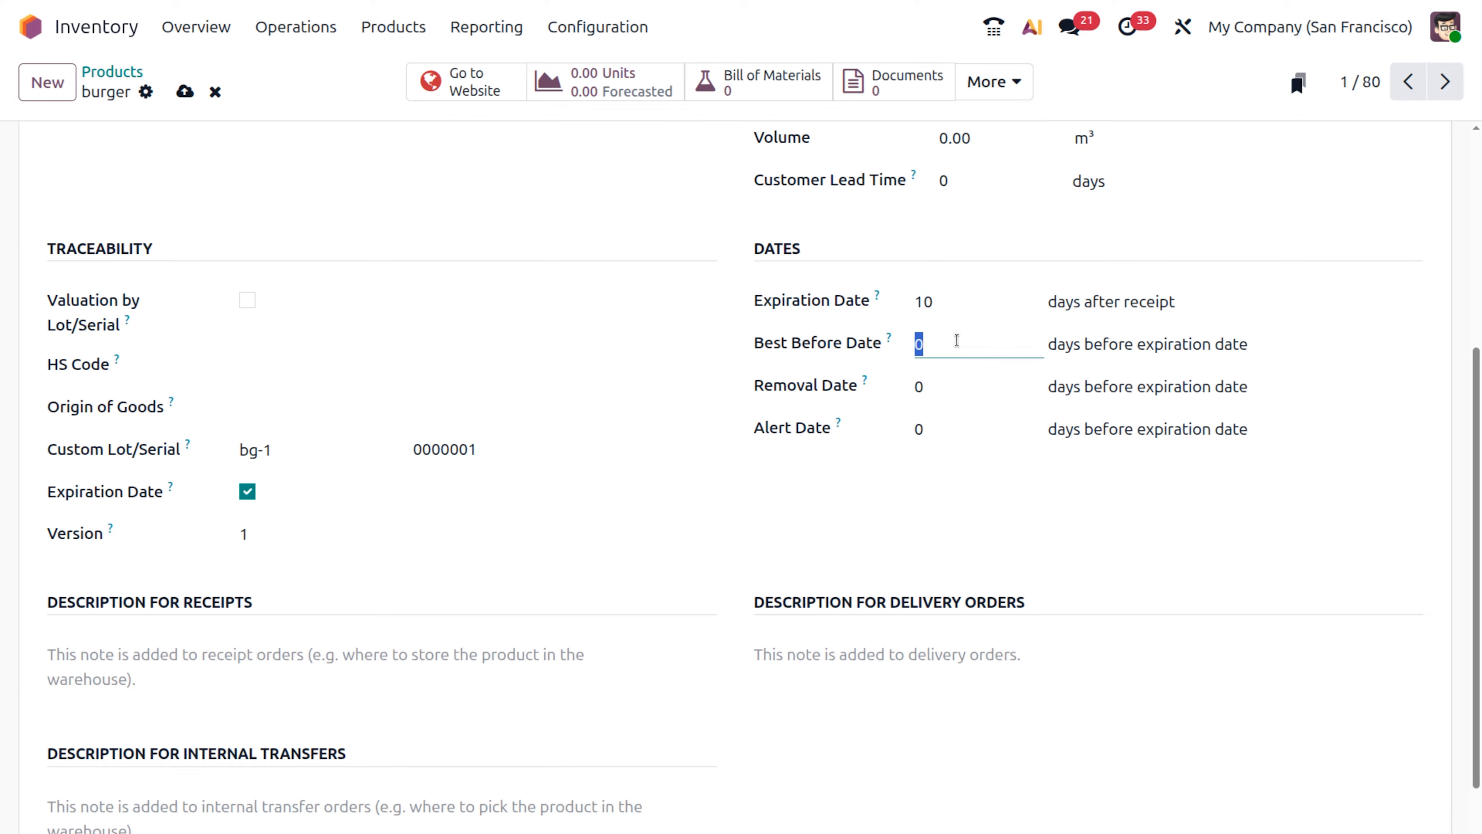
text(10)
- Set the burger's removal and alert dates to 1 day before expiration each, and save the product
click(950, 397)
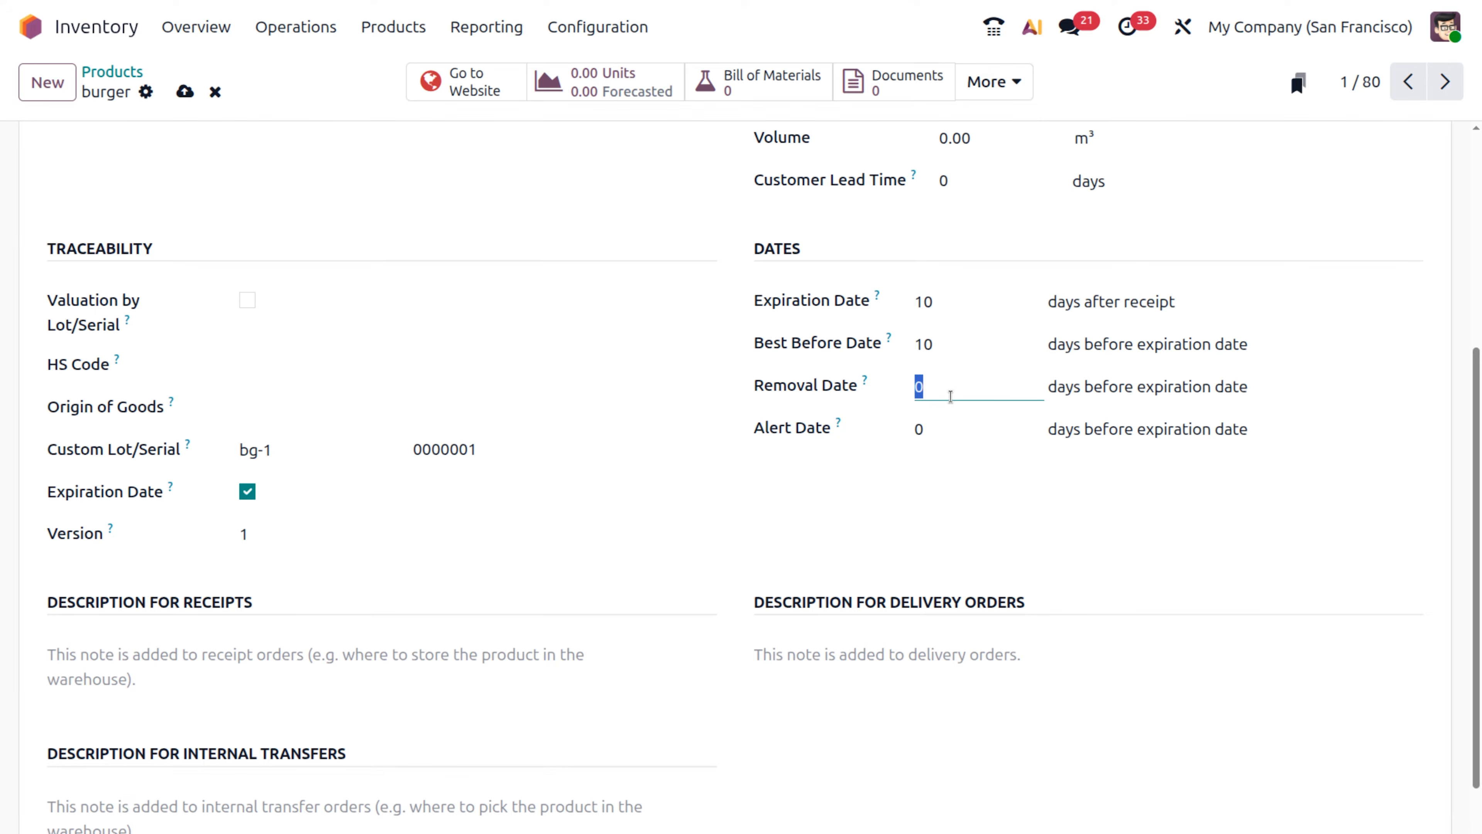
text(1)
click(918, 429)
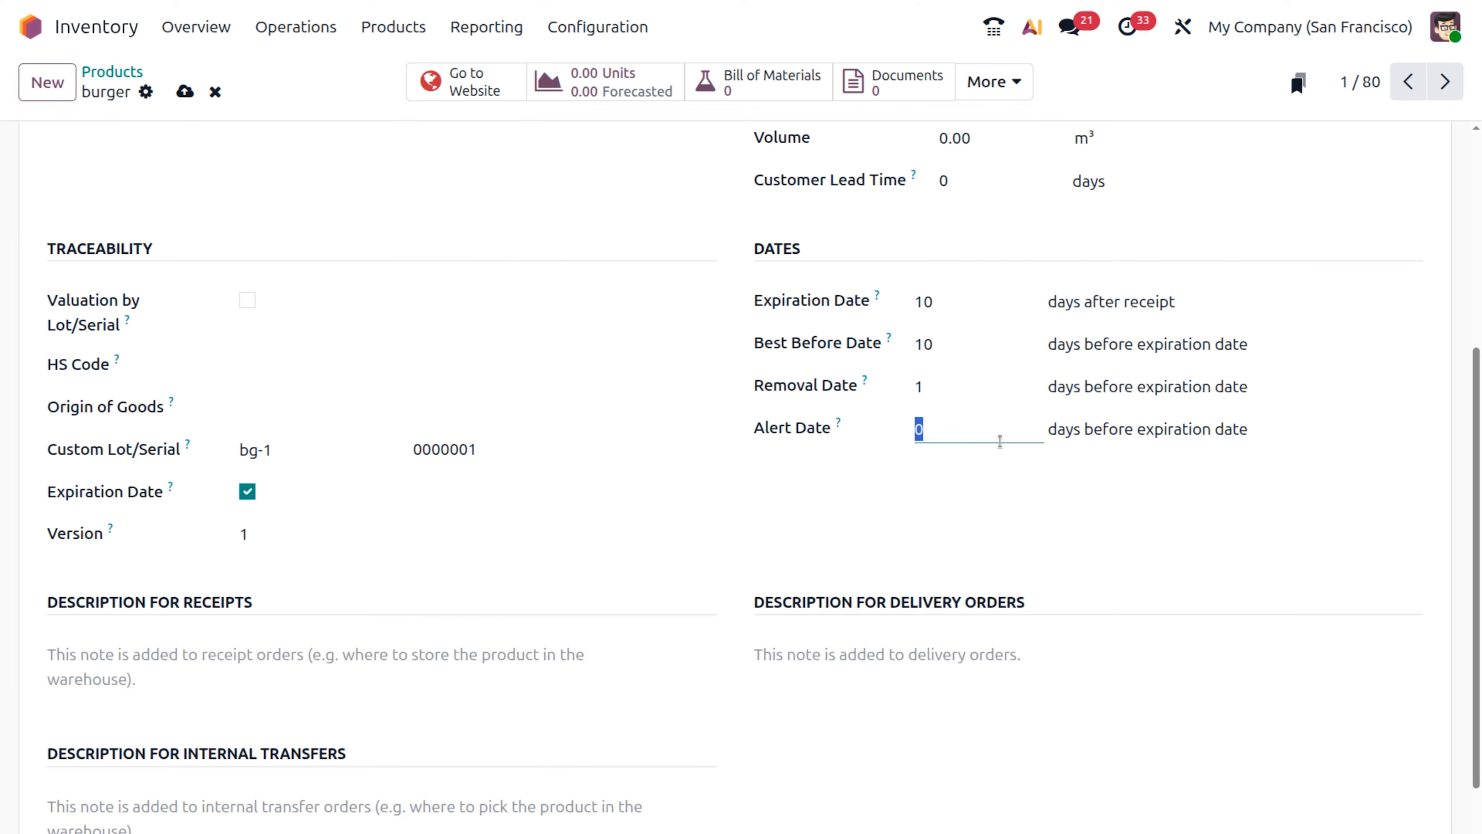
text(1)
click(887, 502)
scroll(567, 522, up, 5)
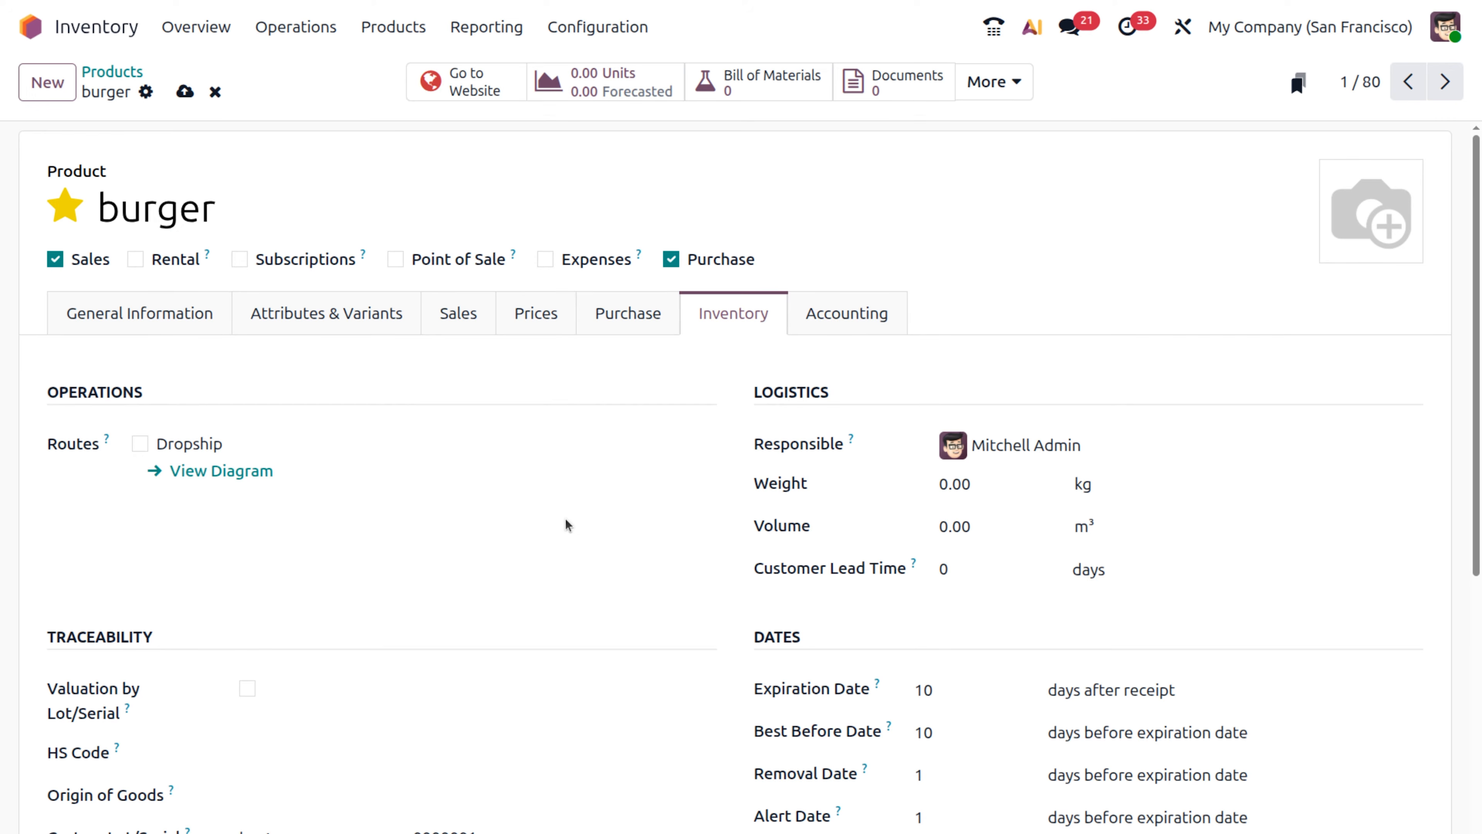
click(185, 93)
scroll(559, 684, down, 3)
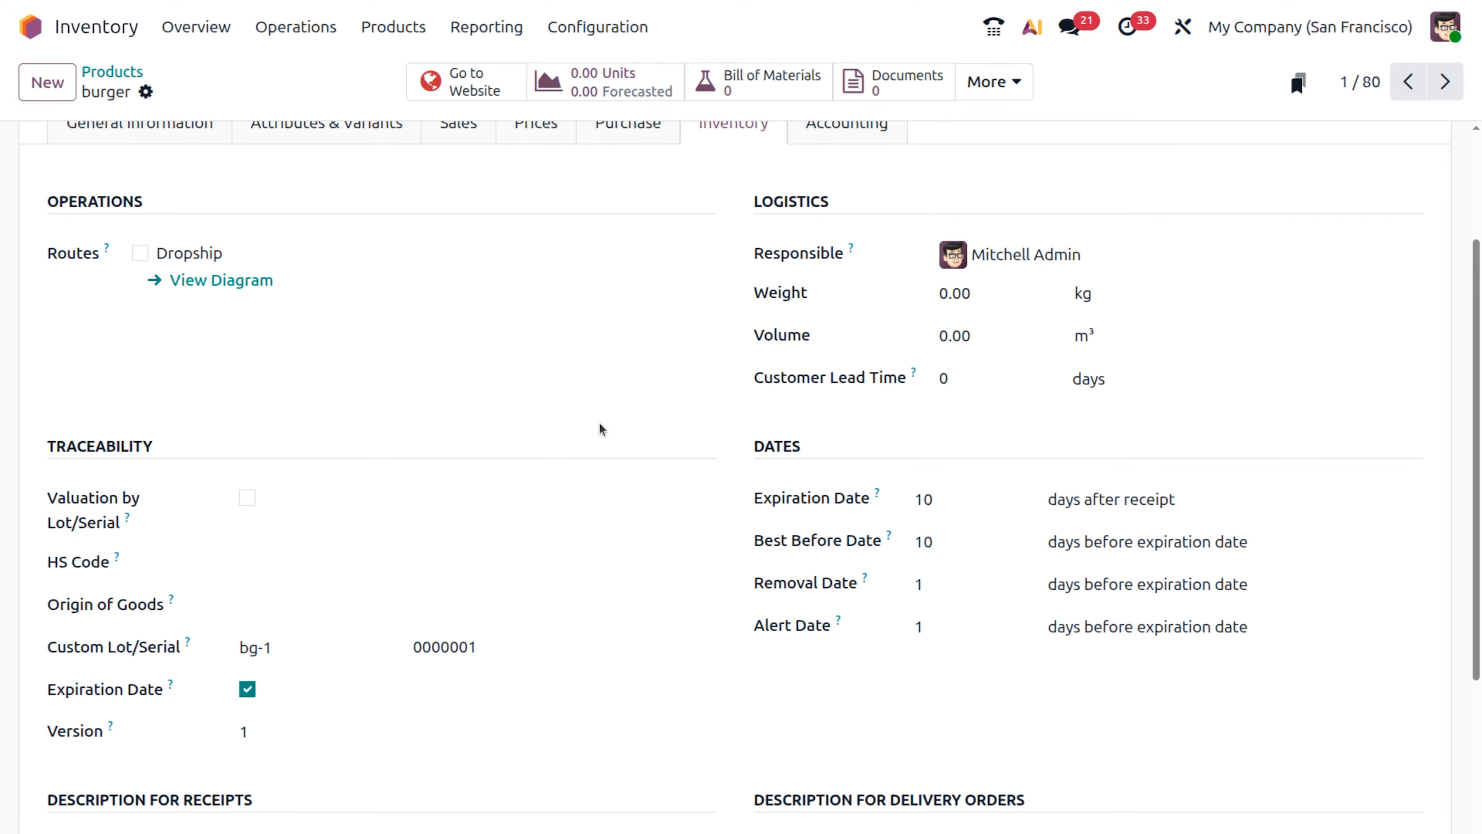
scroll(600, 429, up, 3)
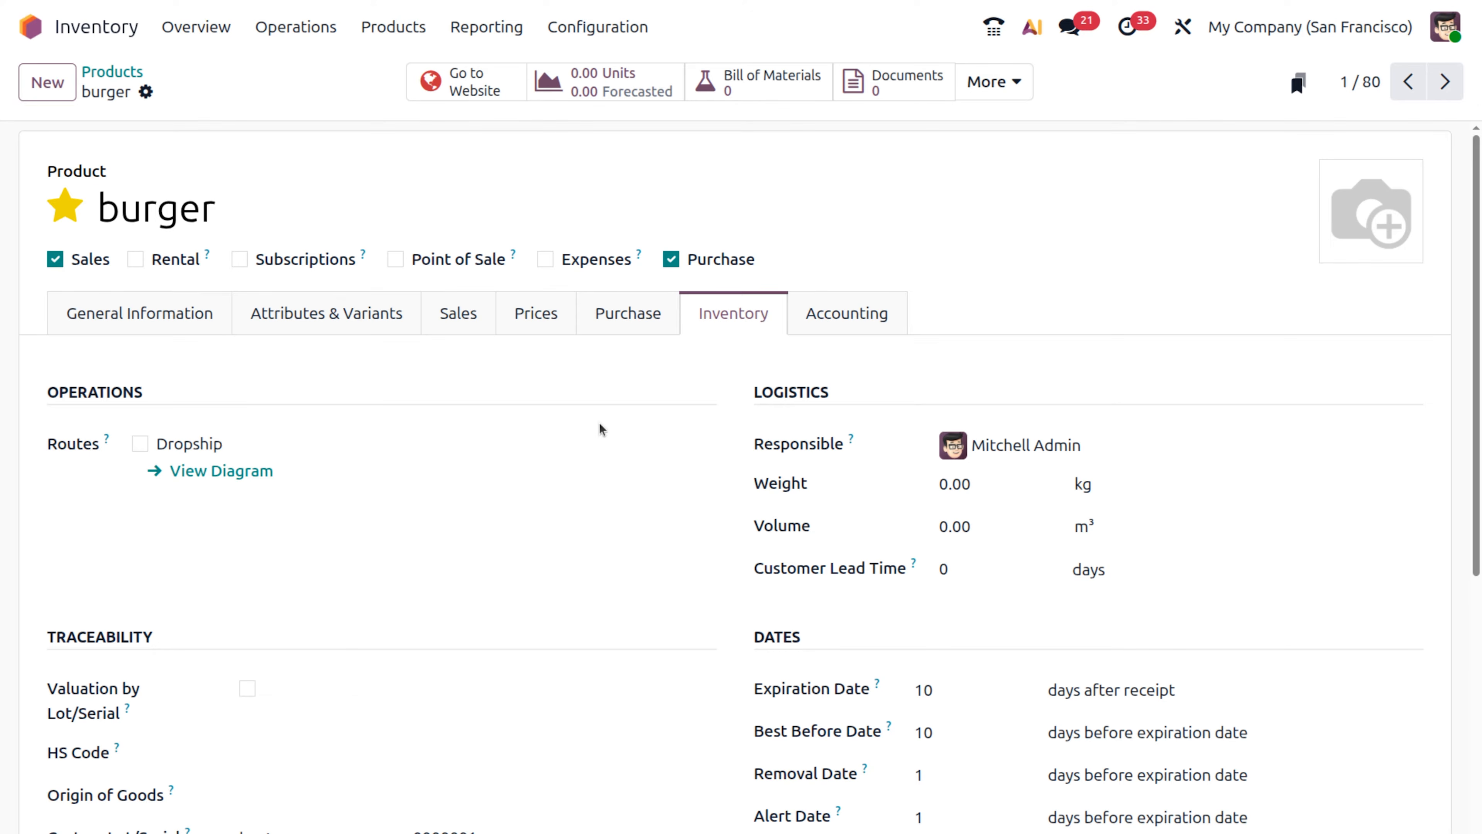
- Create a new inventory receipt and select the contact the goods are received from
click(295, 27)
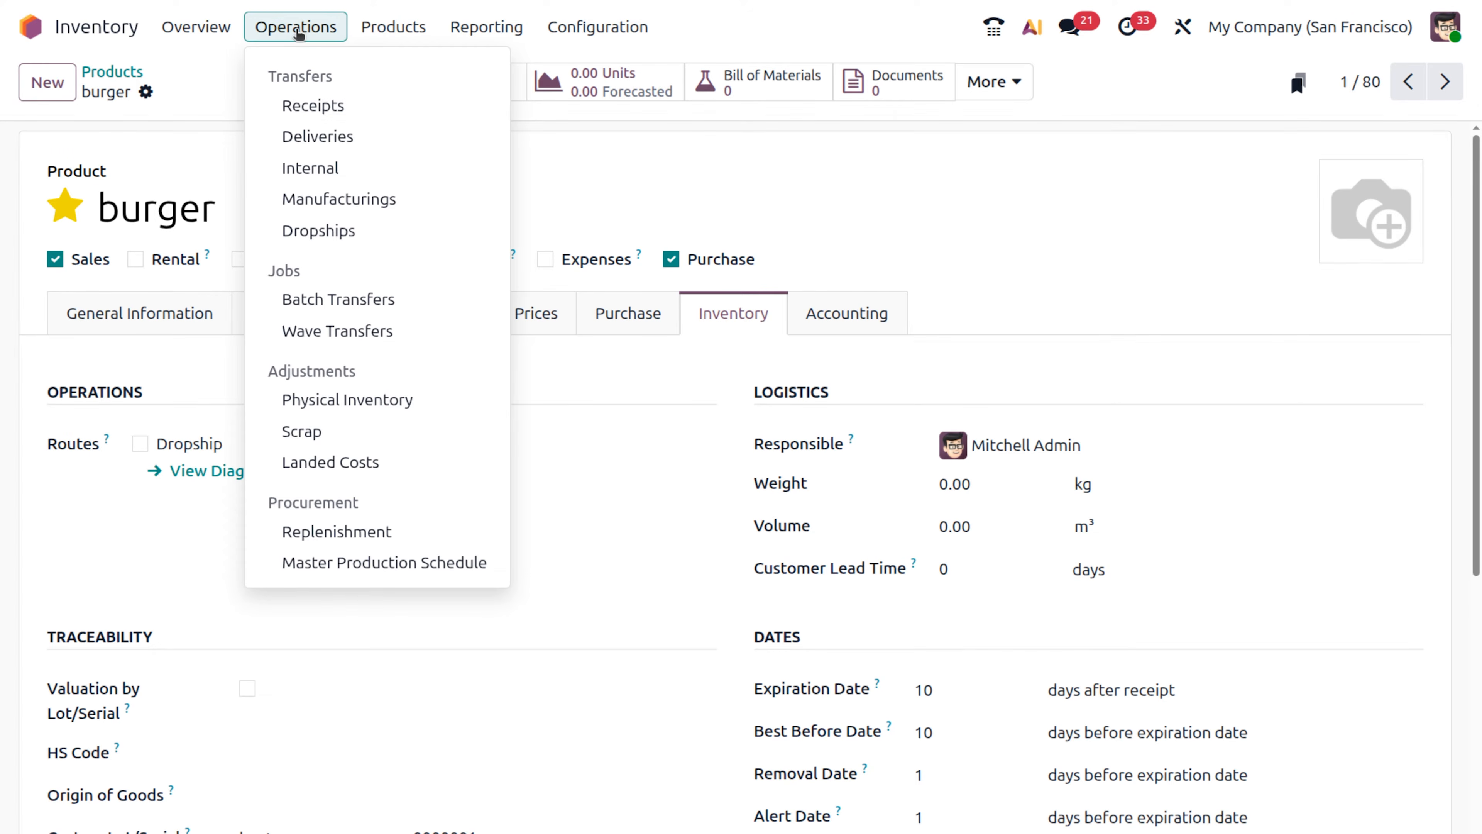
click(309, 105)
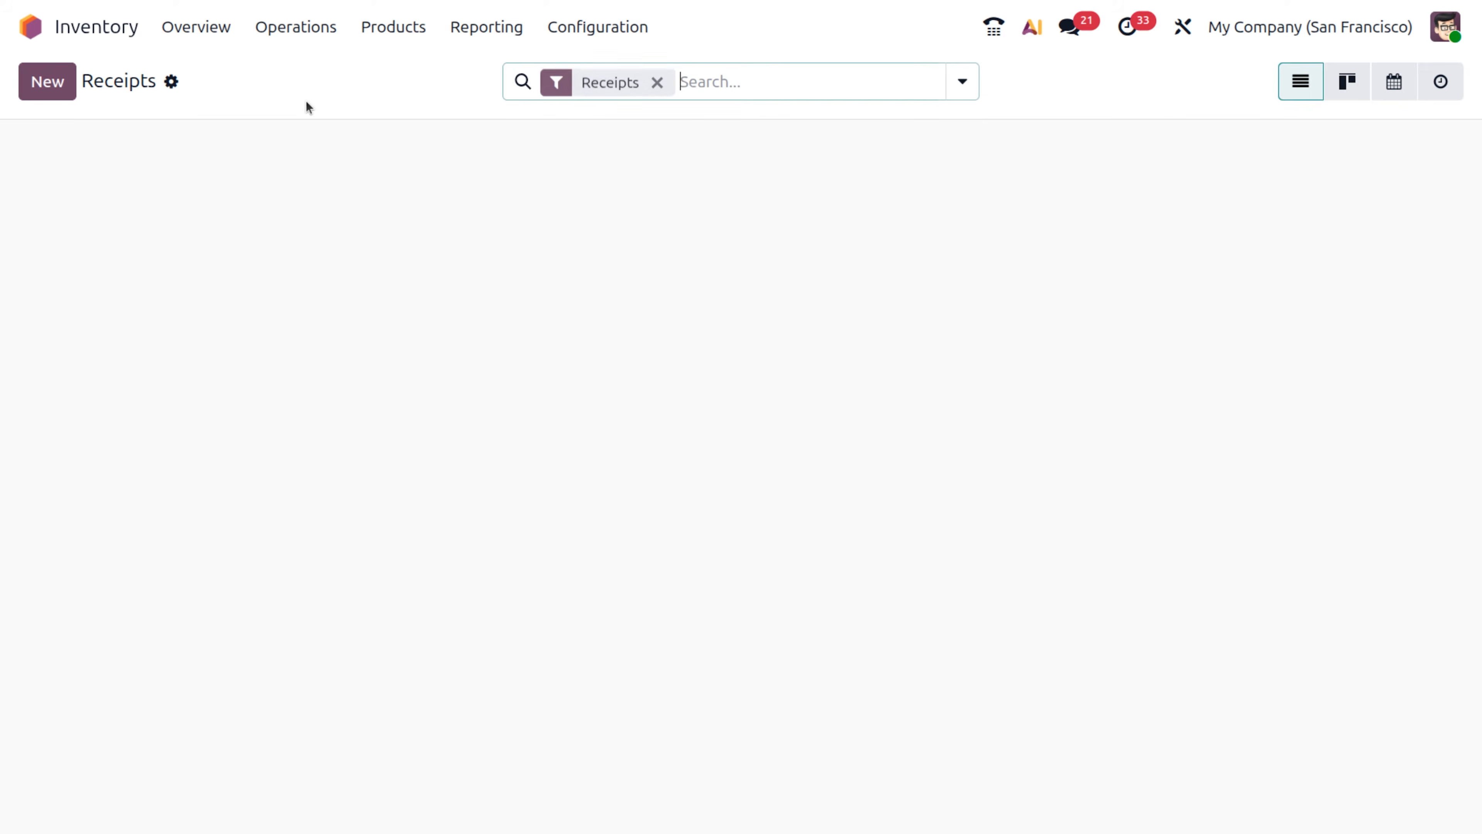
click(49, 91)
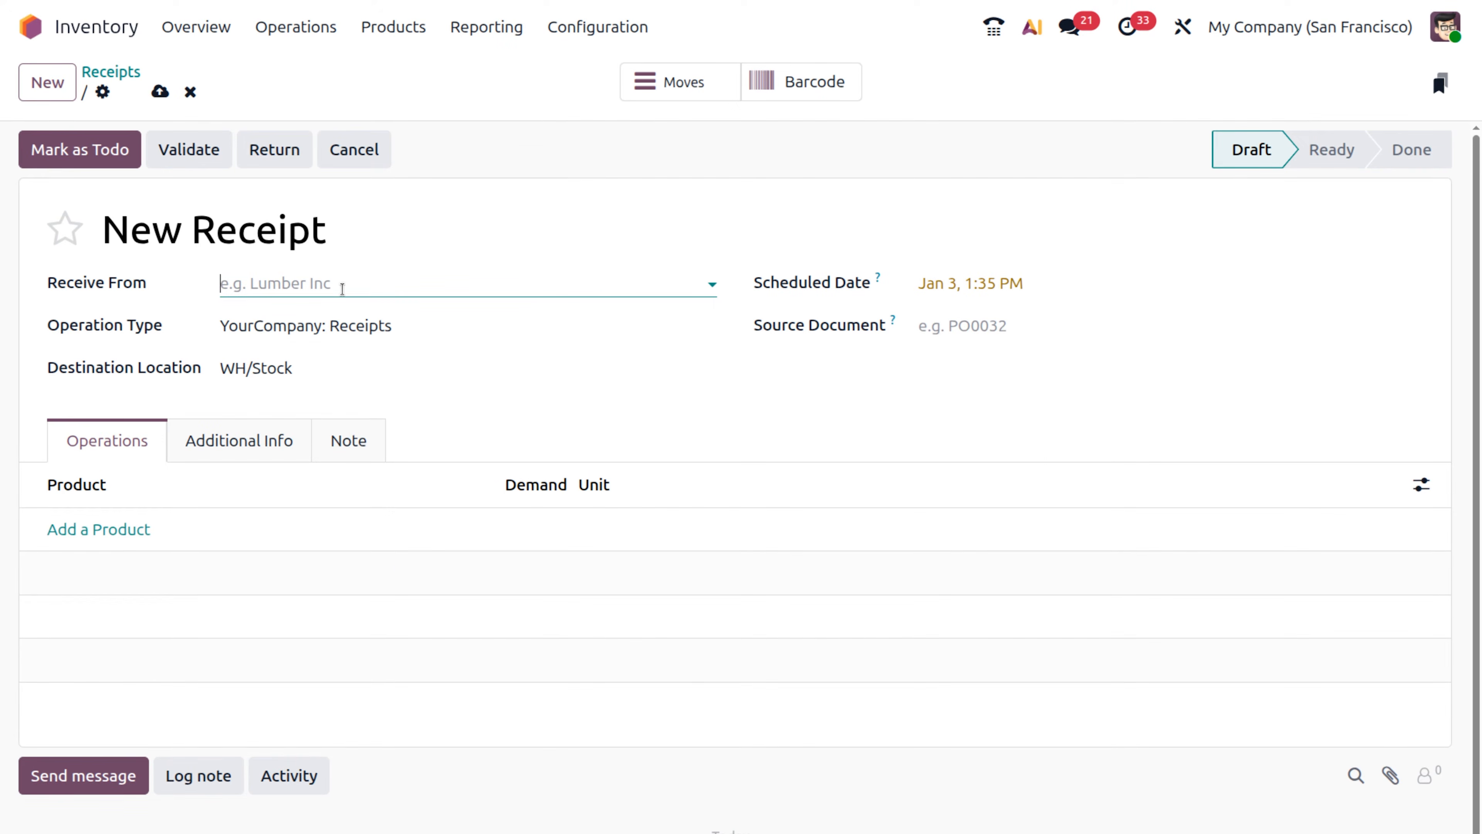
click(343, 288)
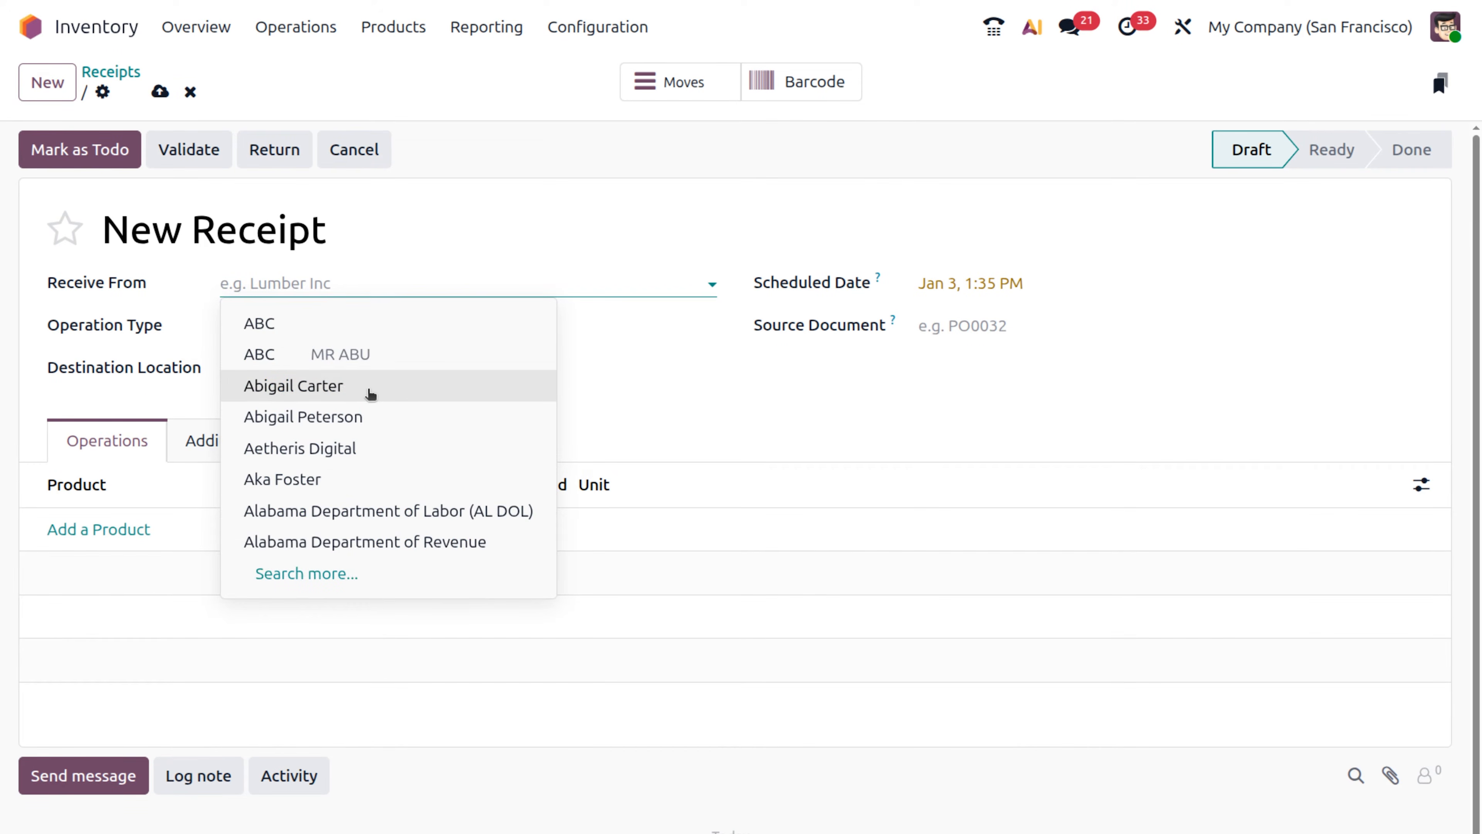
click(364, 415)
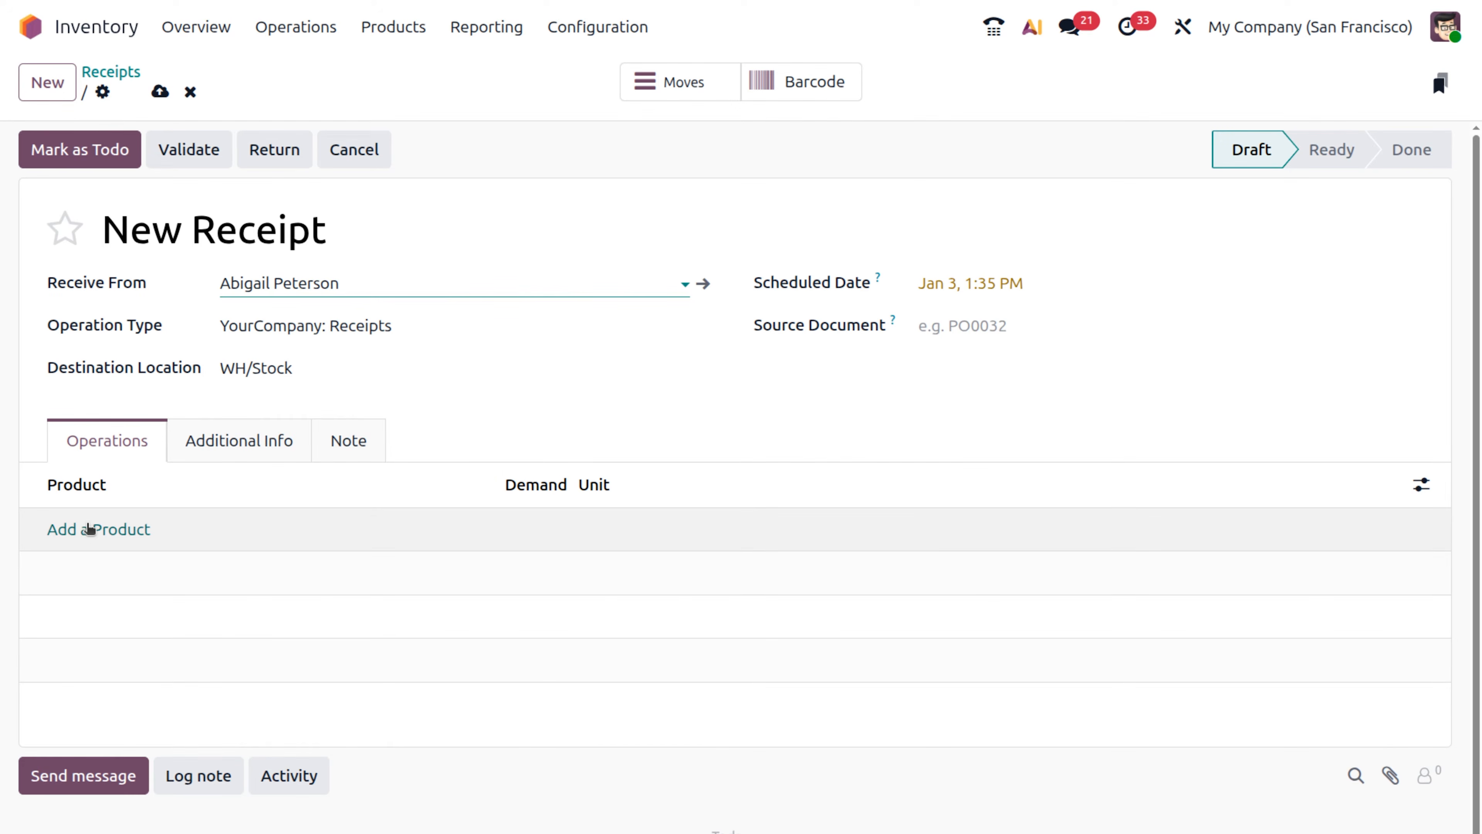
- Add the burger product with a demand of 10 units to the receipt and mark the receipt as to do
click(89, 528)
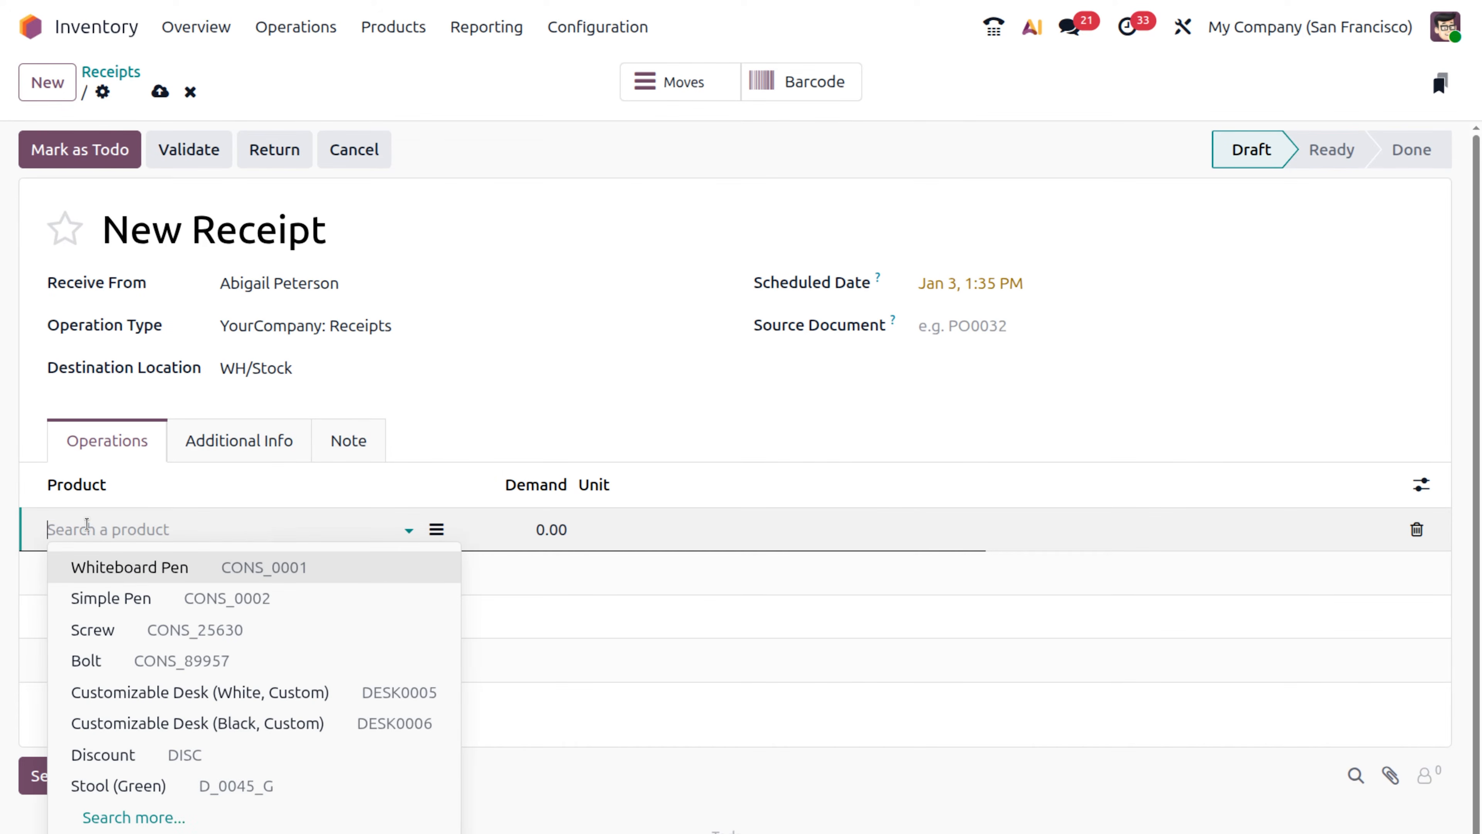
text(burger)
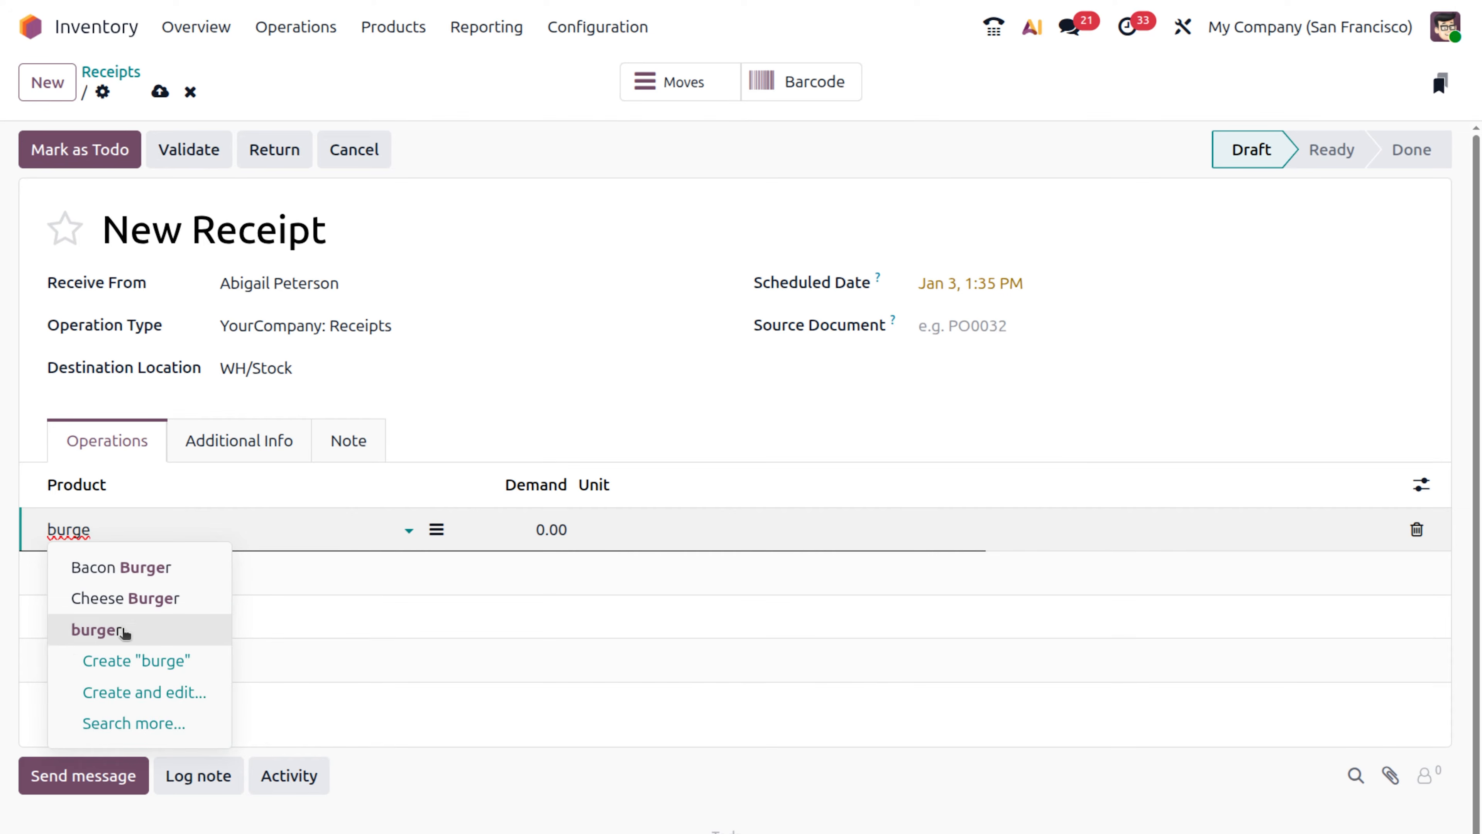
click(122, 629)
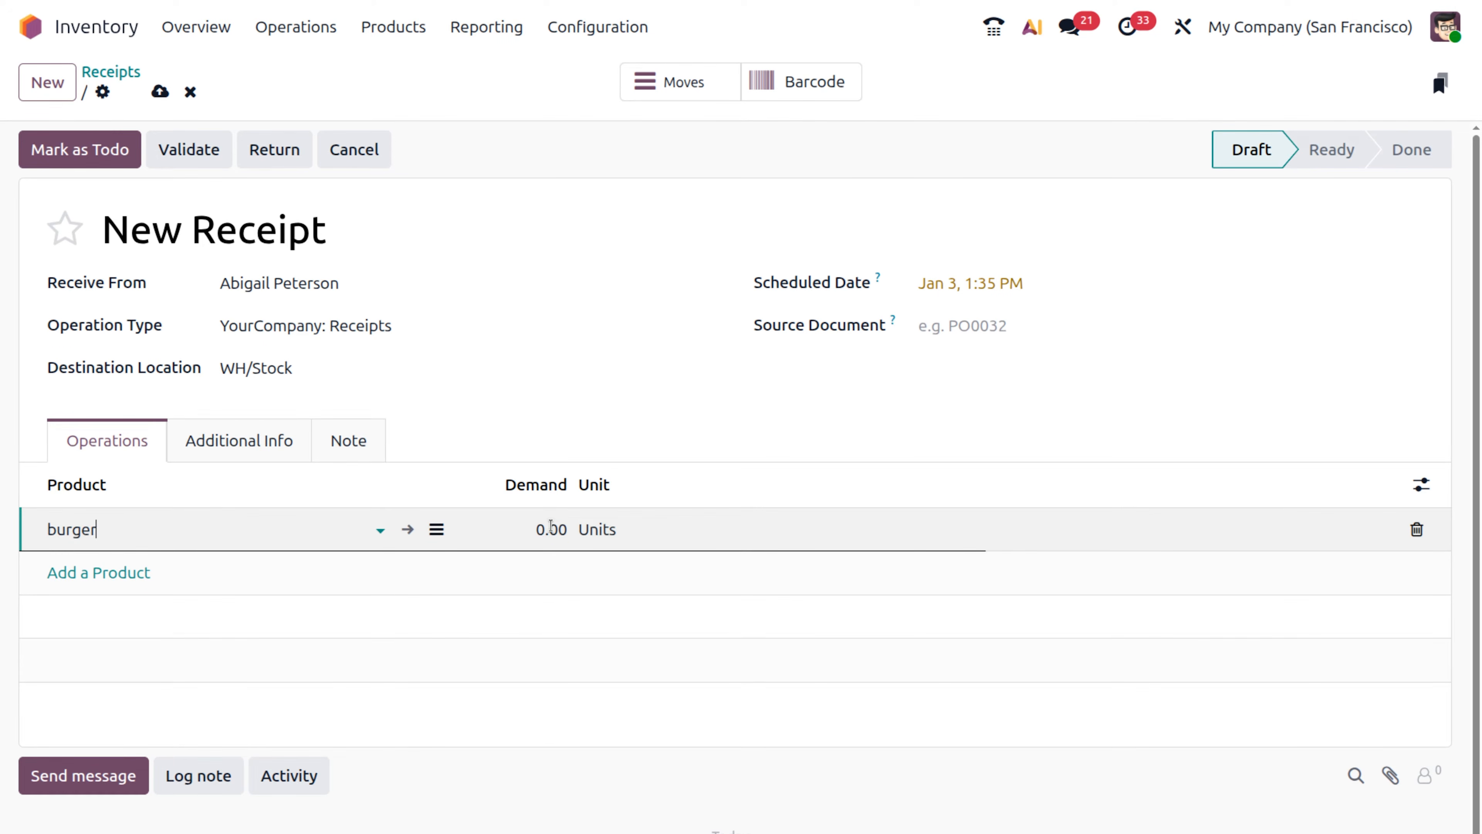
click(551, 526)
text(10)
click(595, 599)
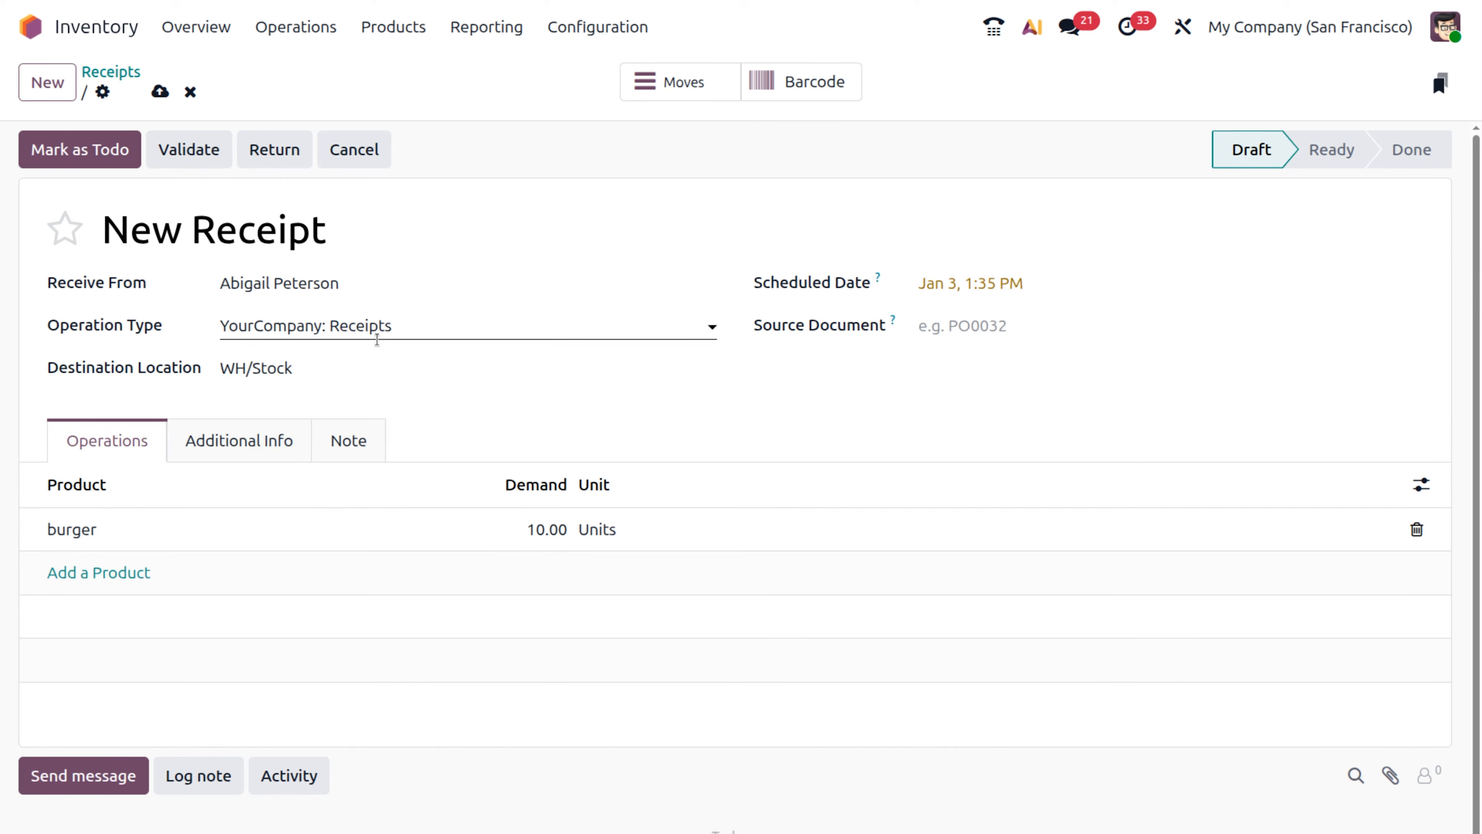
click(107, 150)
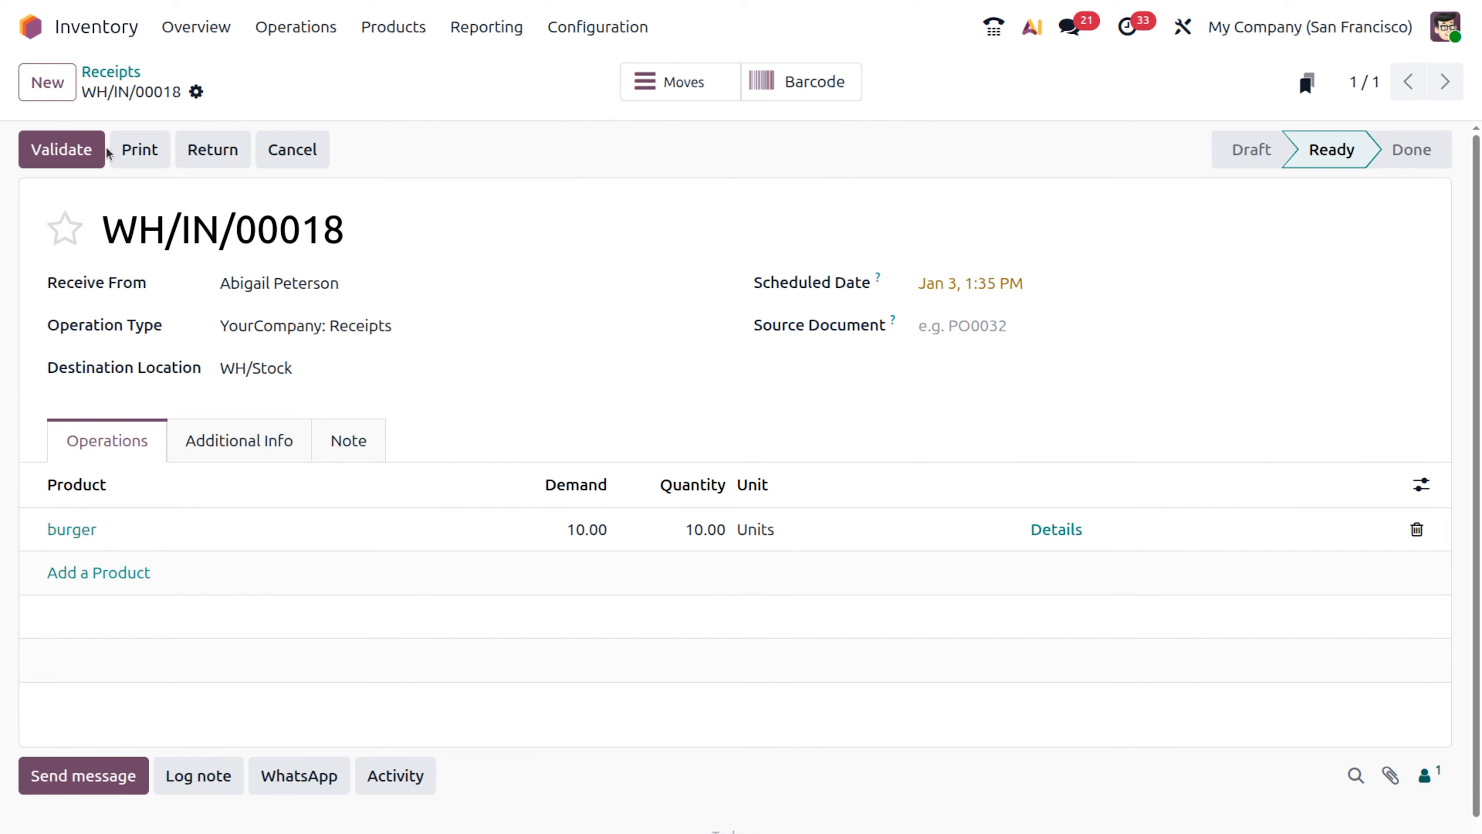
- Open the burger's detailed operations on the receipt and generate lot number 1 for the 10 units
click(1047, 530)
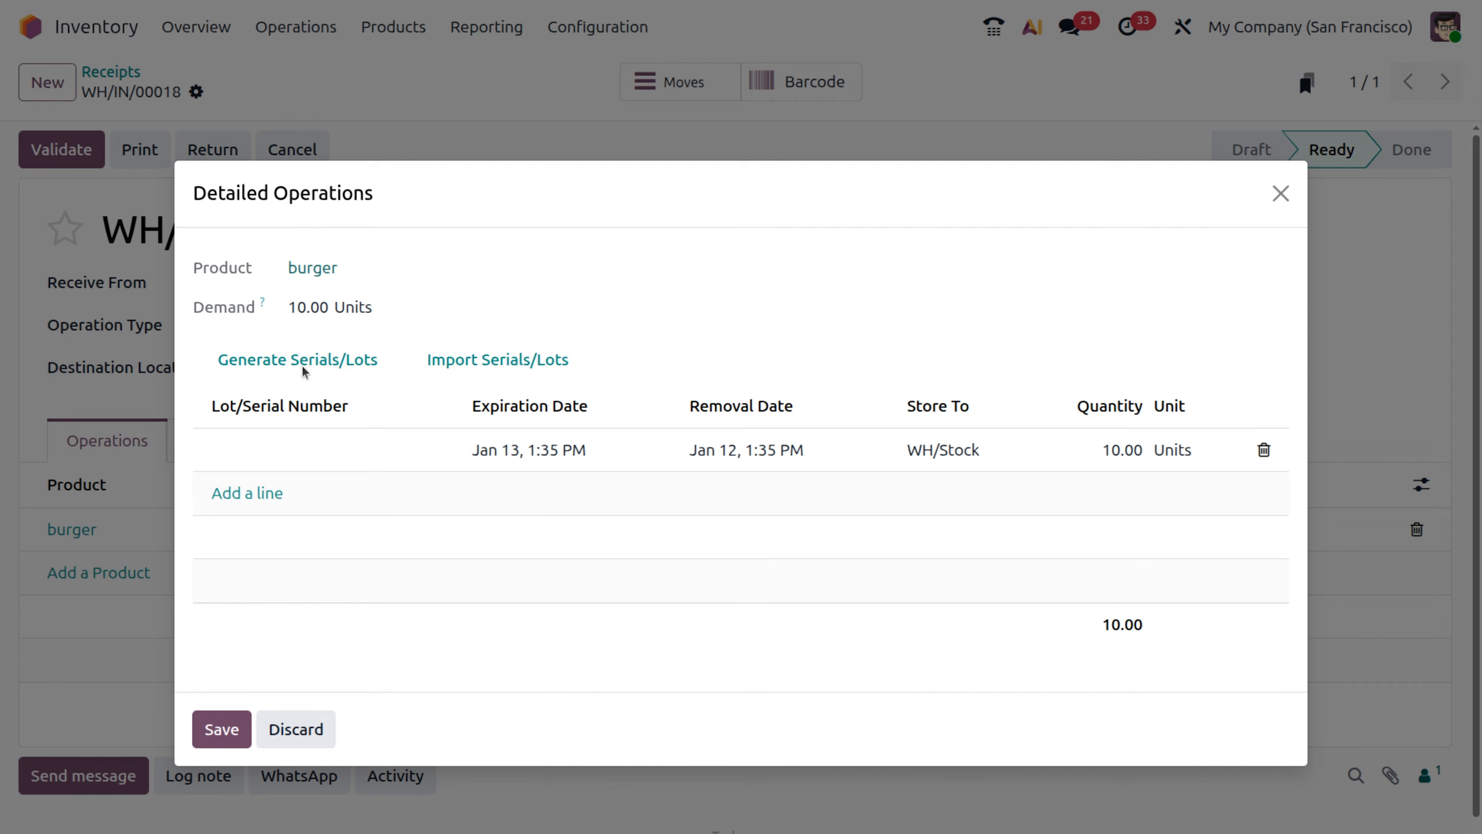
click(296, 452)
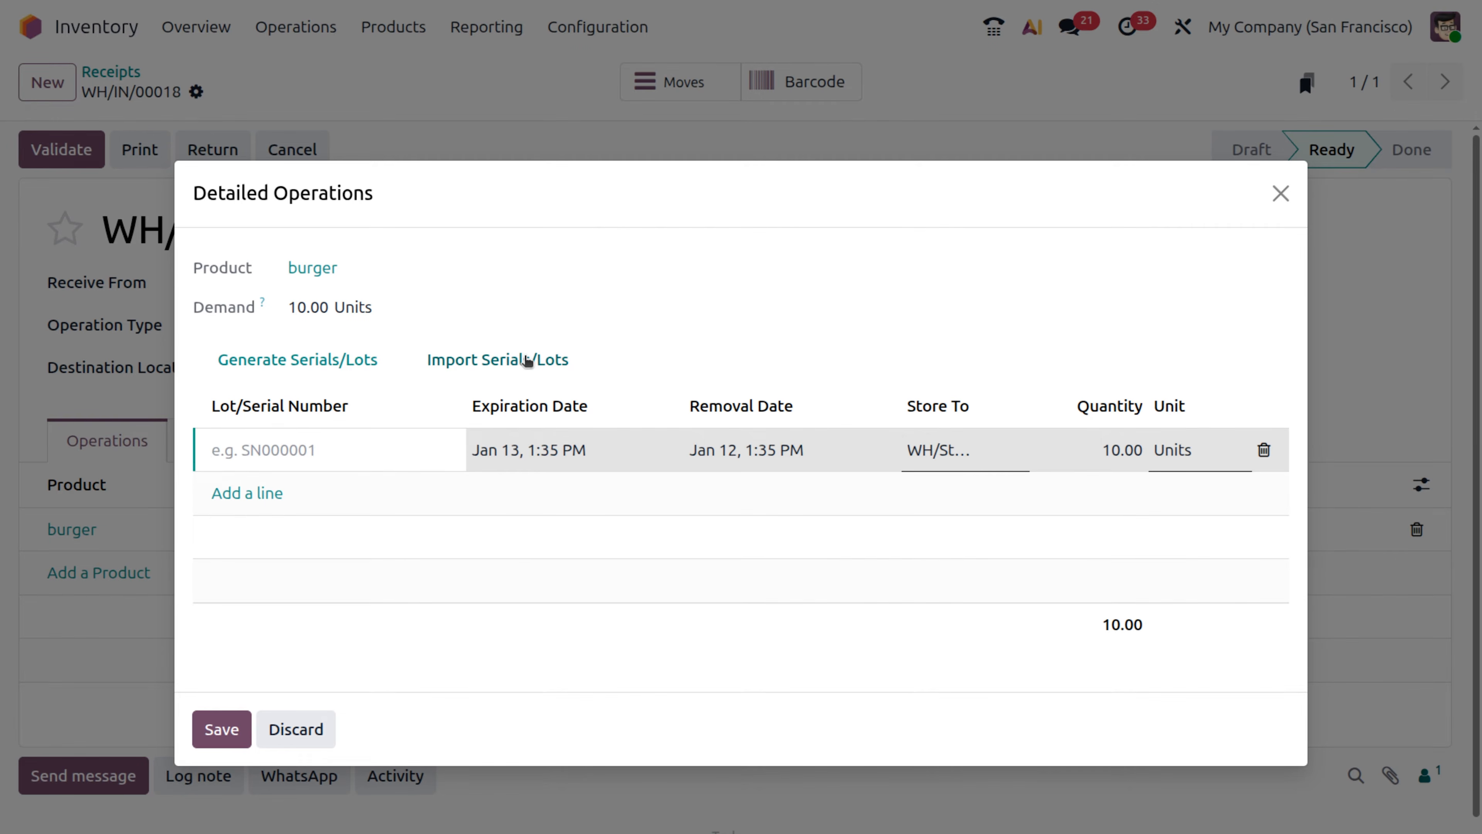
click(337, 364)
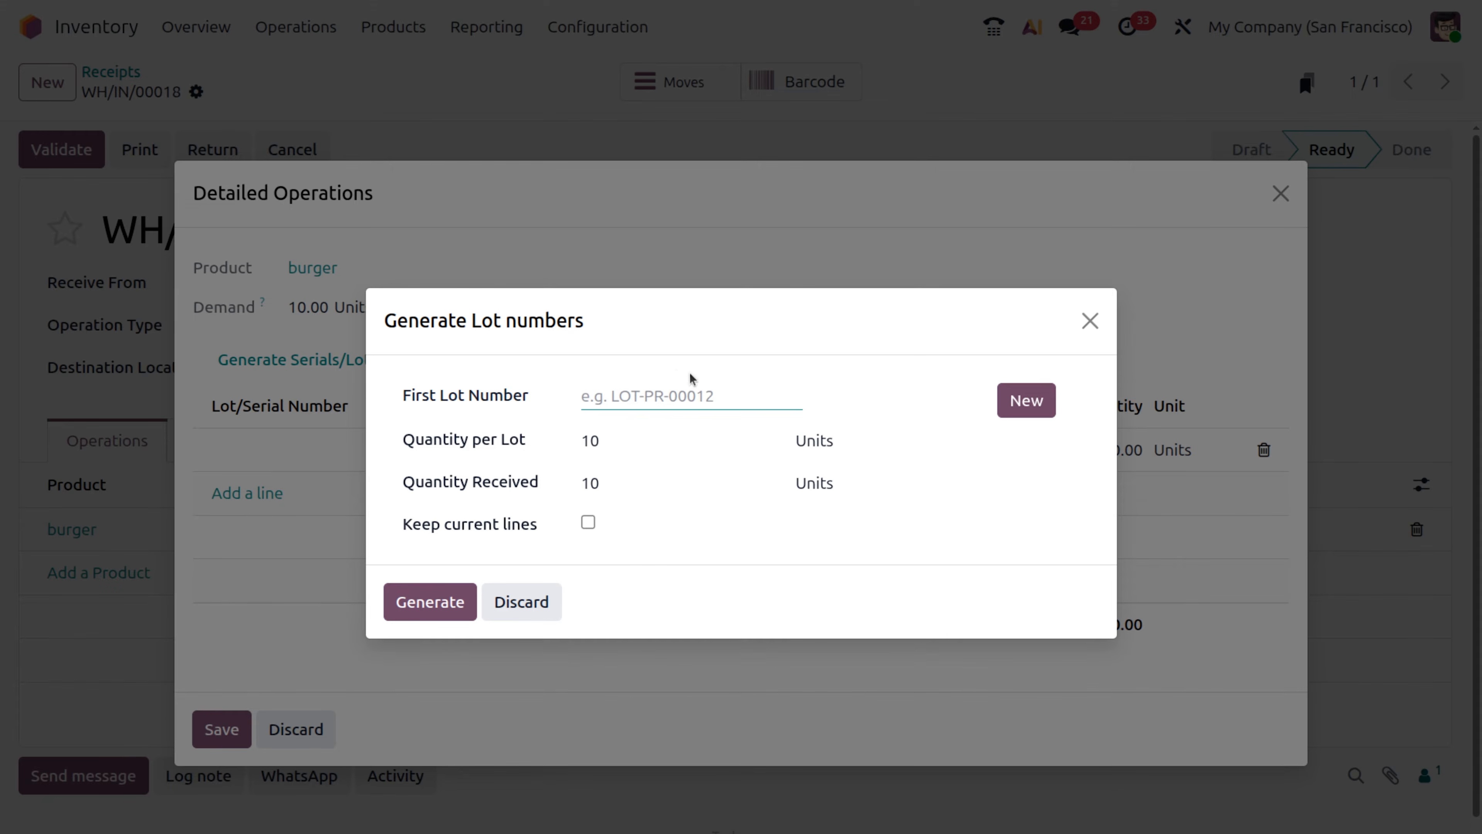
click(645, 401)
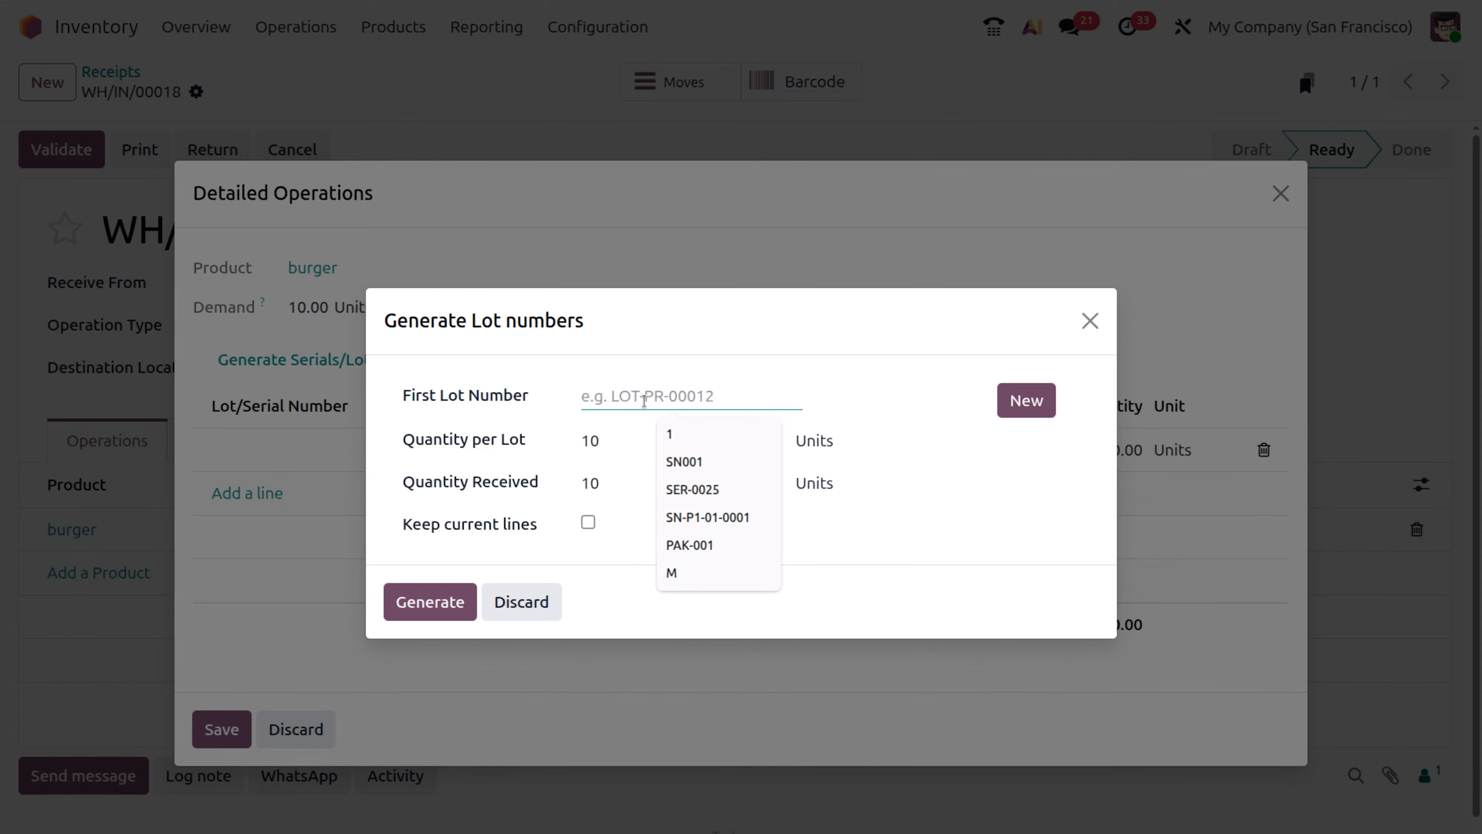
click(733, 435)
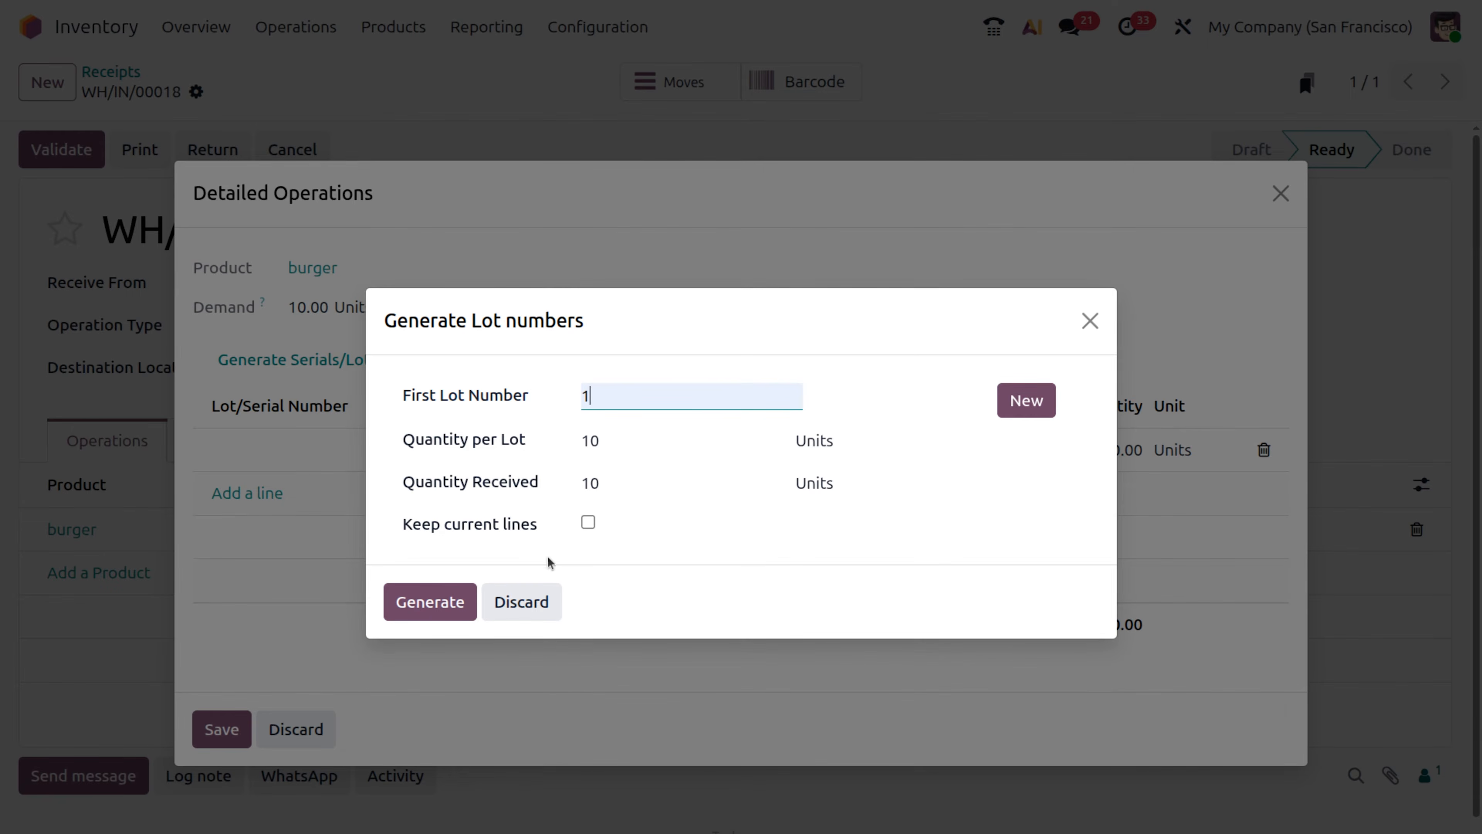
click(439, 603)
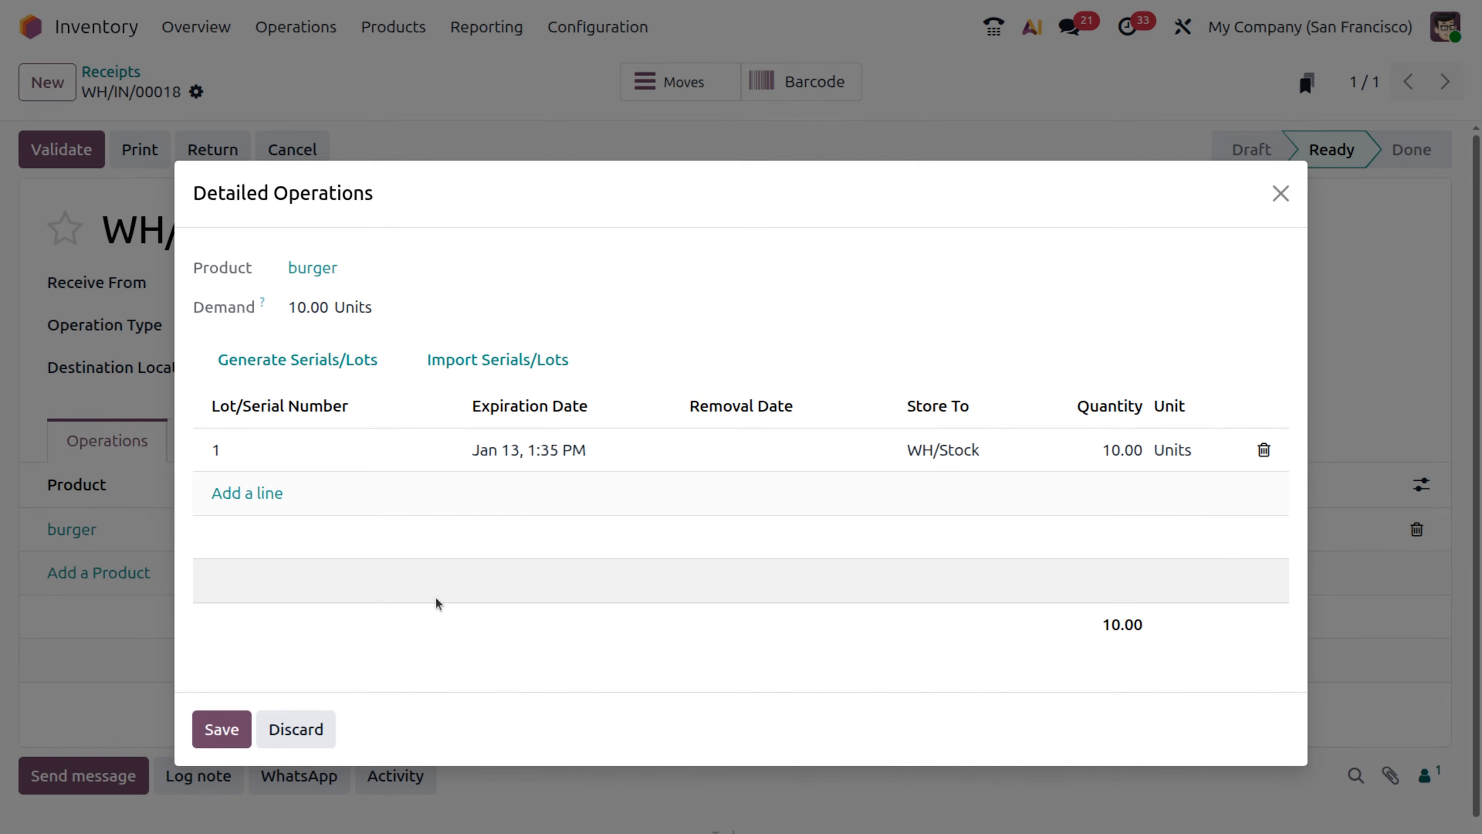
- Replace the burger's lot number with bg-0001, save the detailed operations and validate the receipt
click(244, 446)
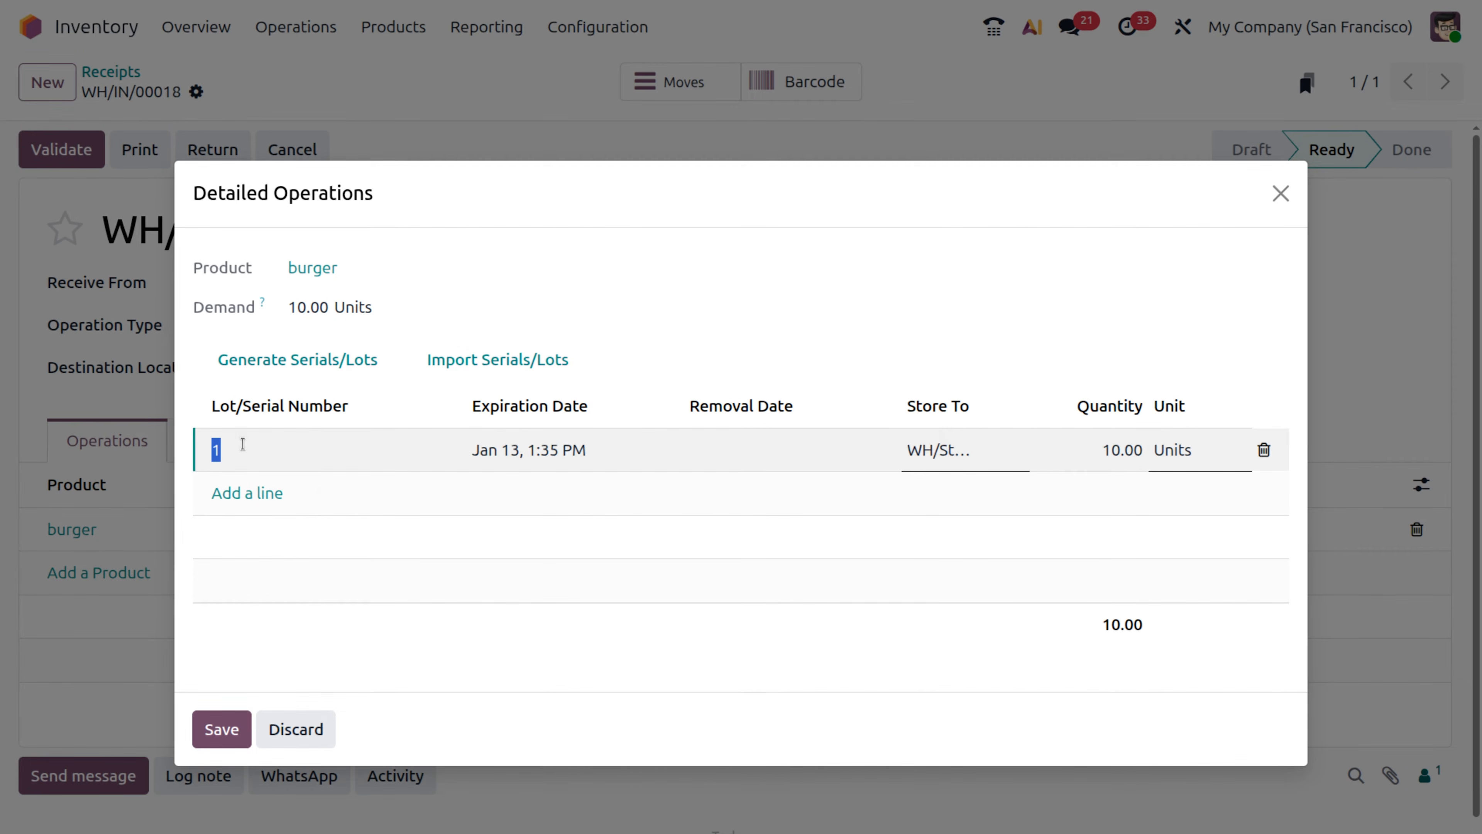
key(BackSpace)
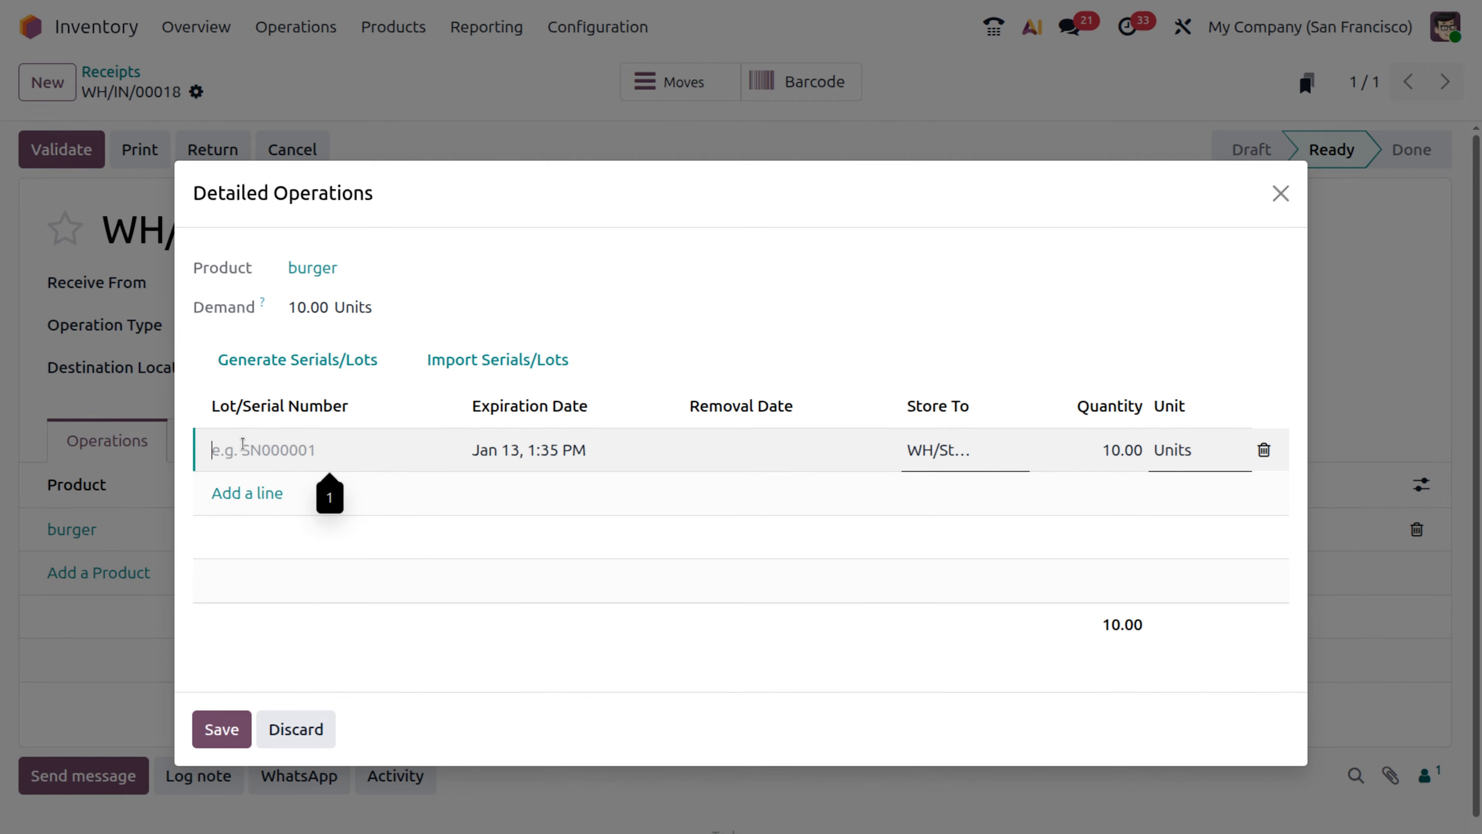
text(bg-0001)
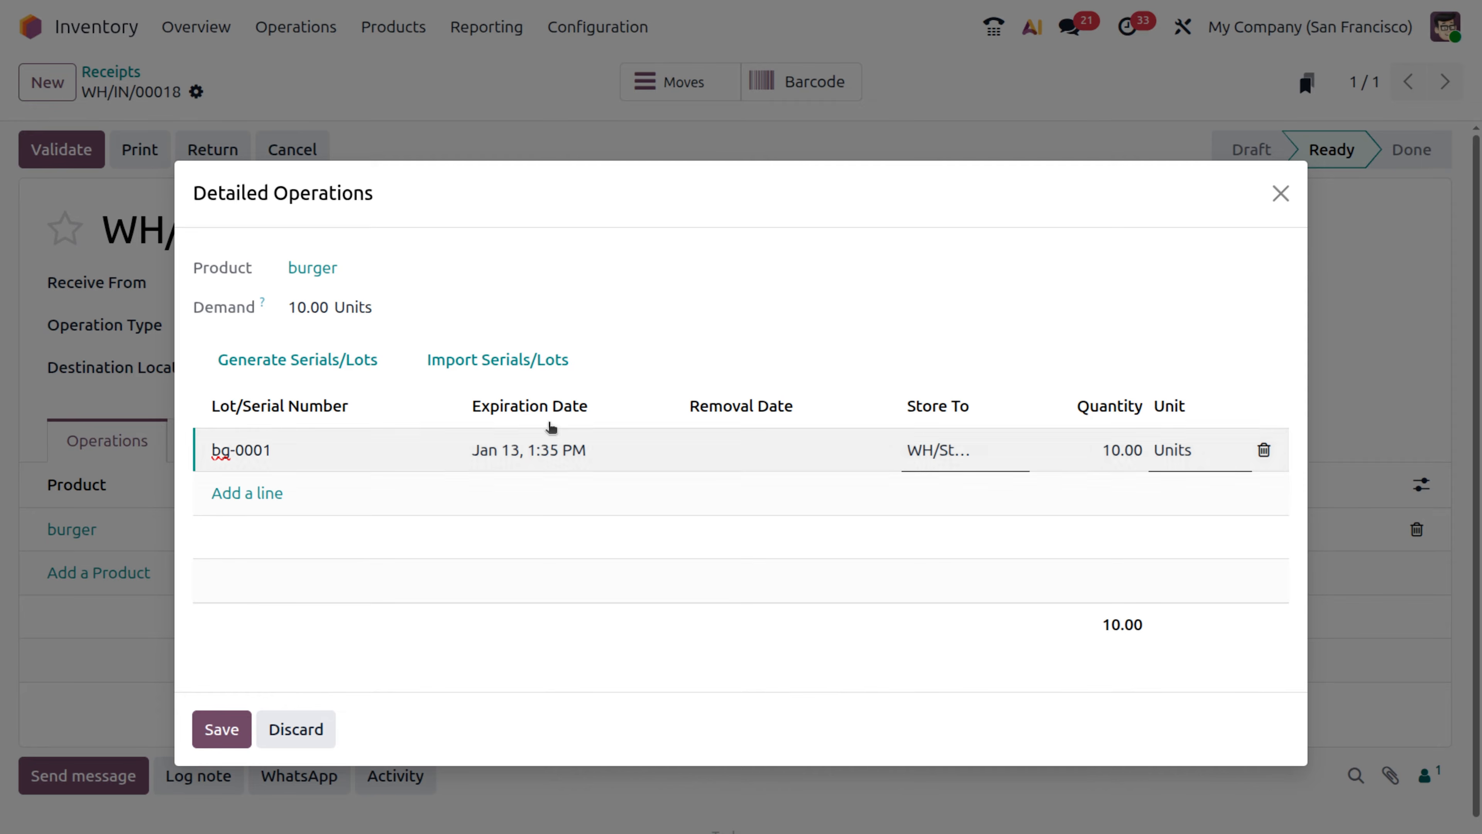
click(219, 730)
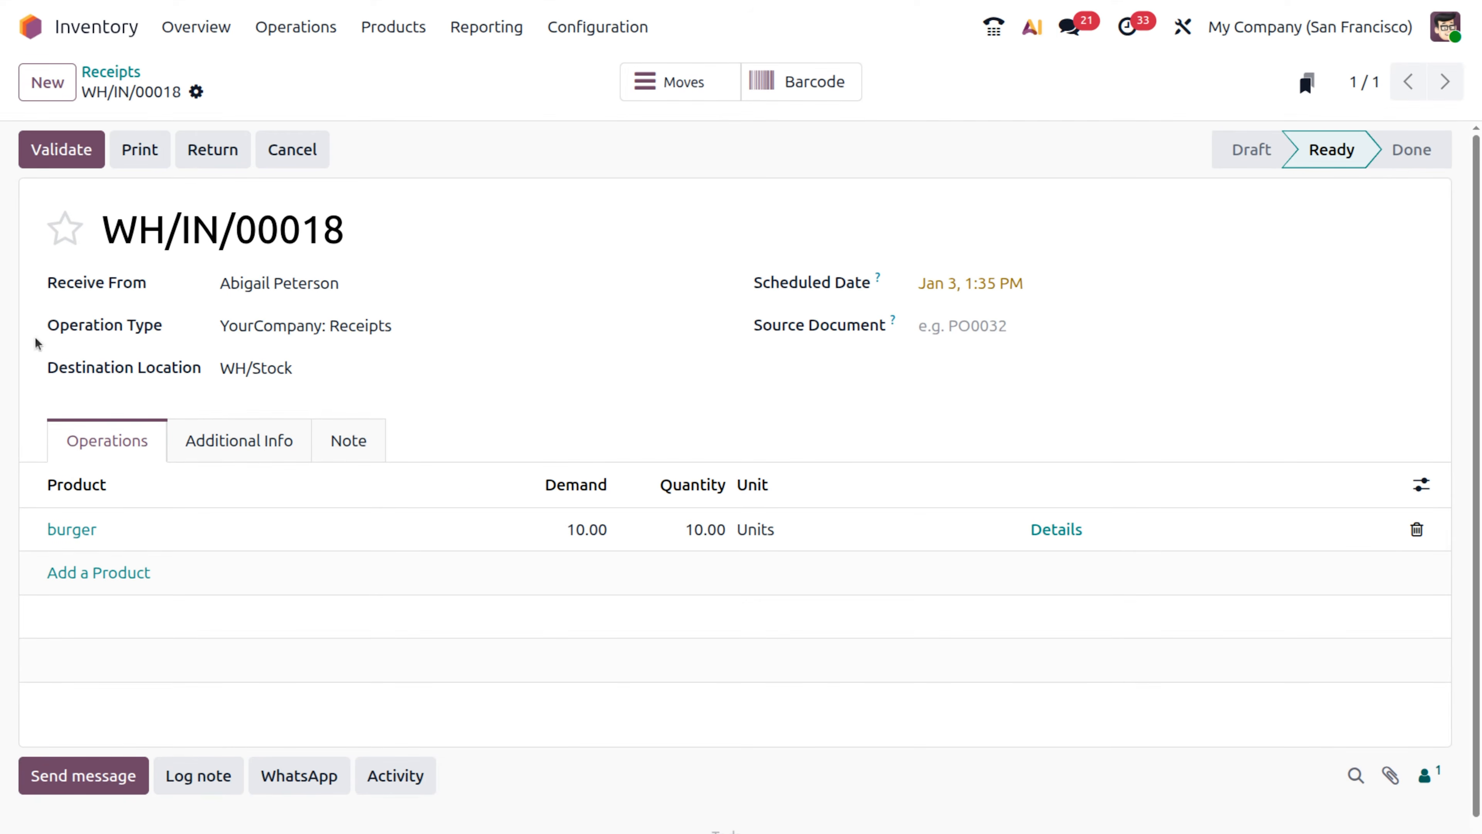
click(64, 155)
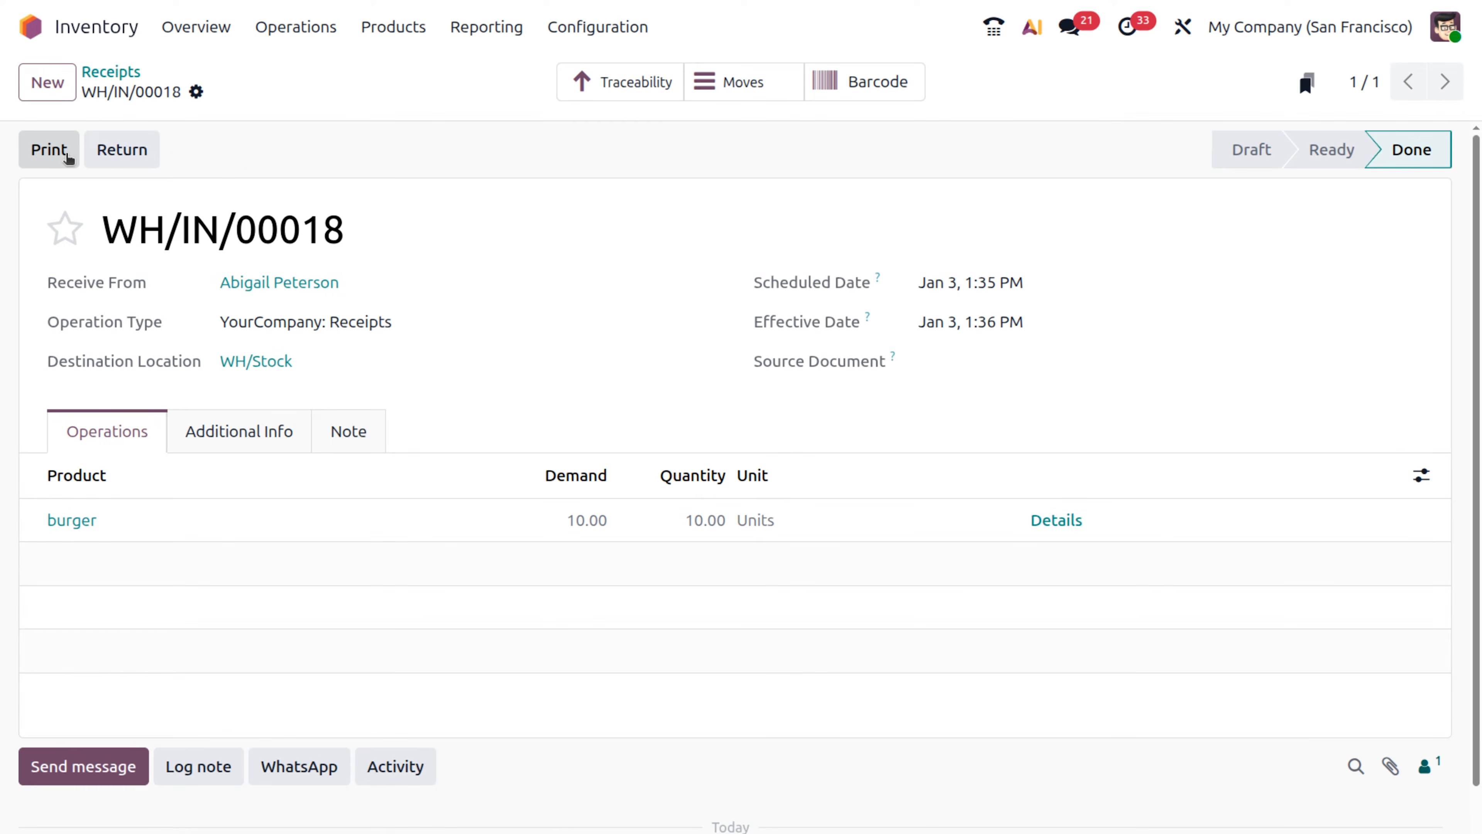
- View the receipt's traceability report, and open the burger product's on-hand stock by location
click(654, 86)
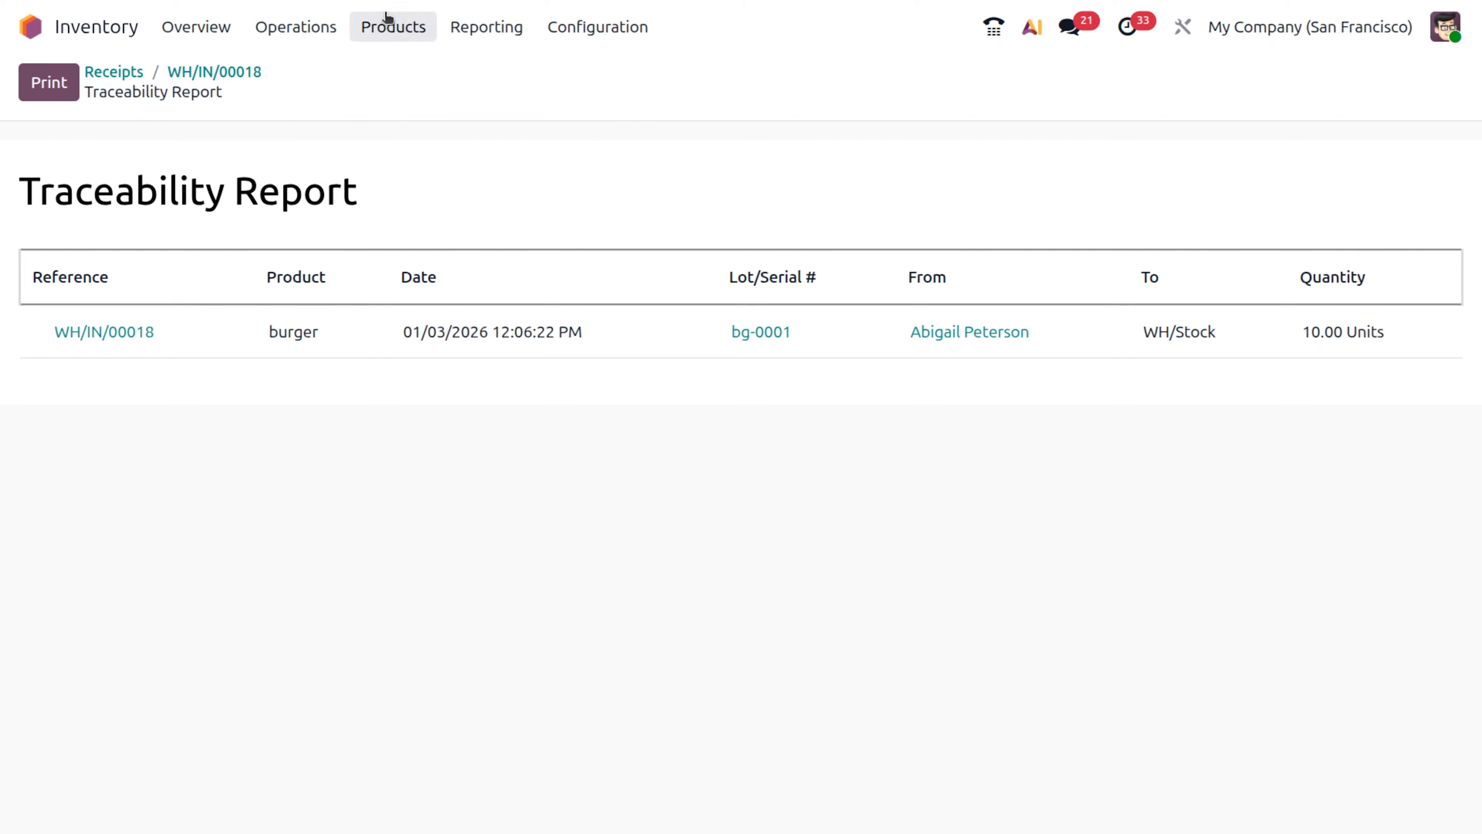
click(388, 24)
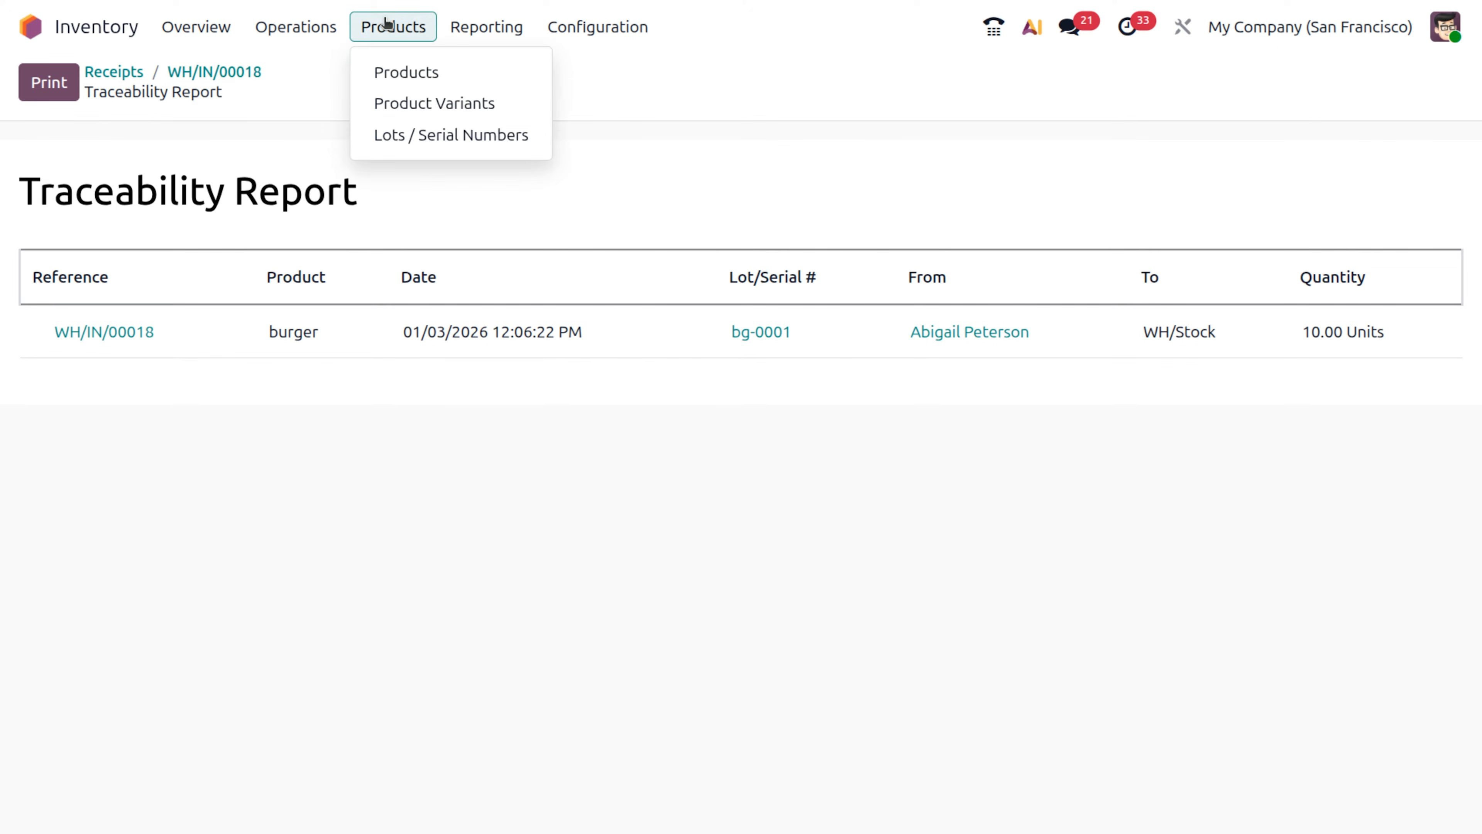
click(408, 72)
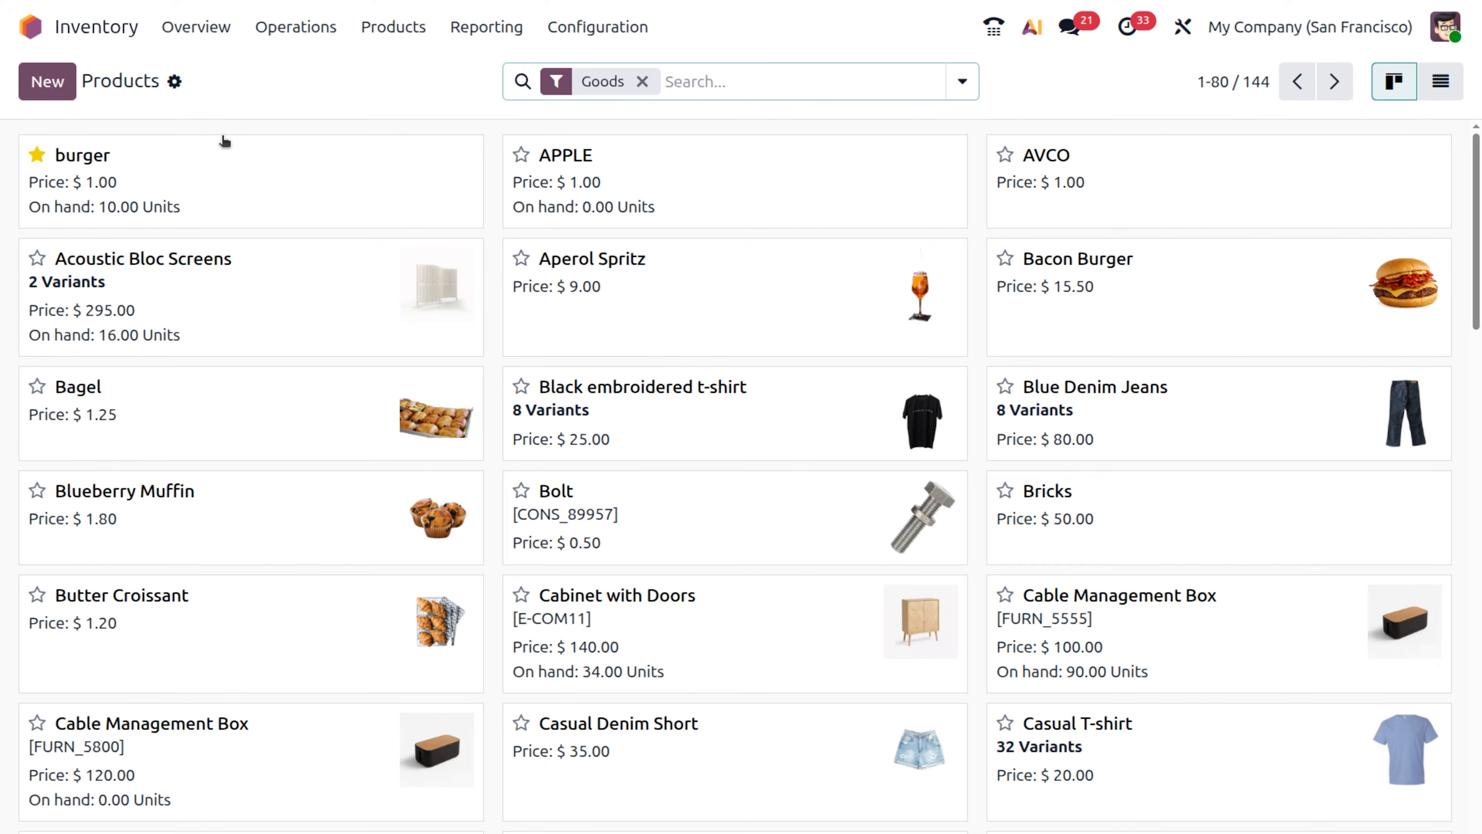
click(245, 191)
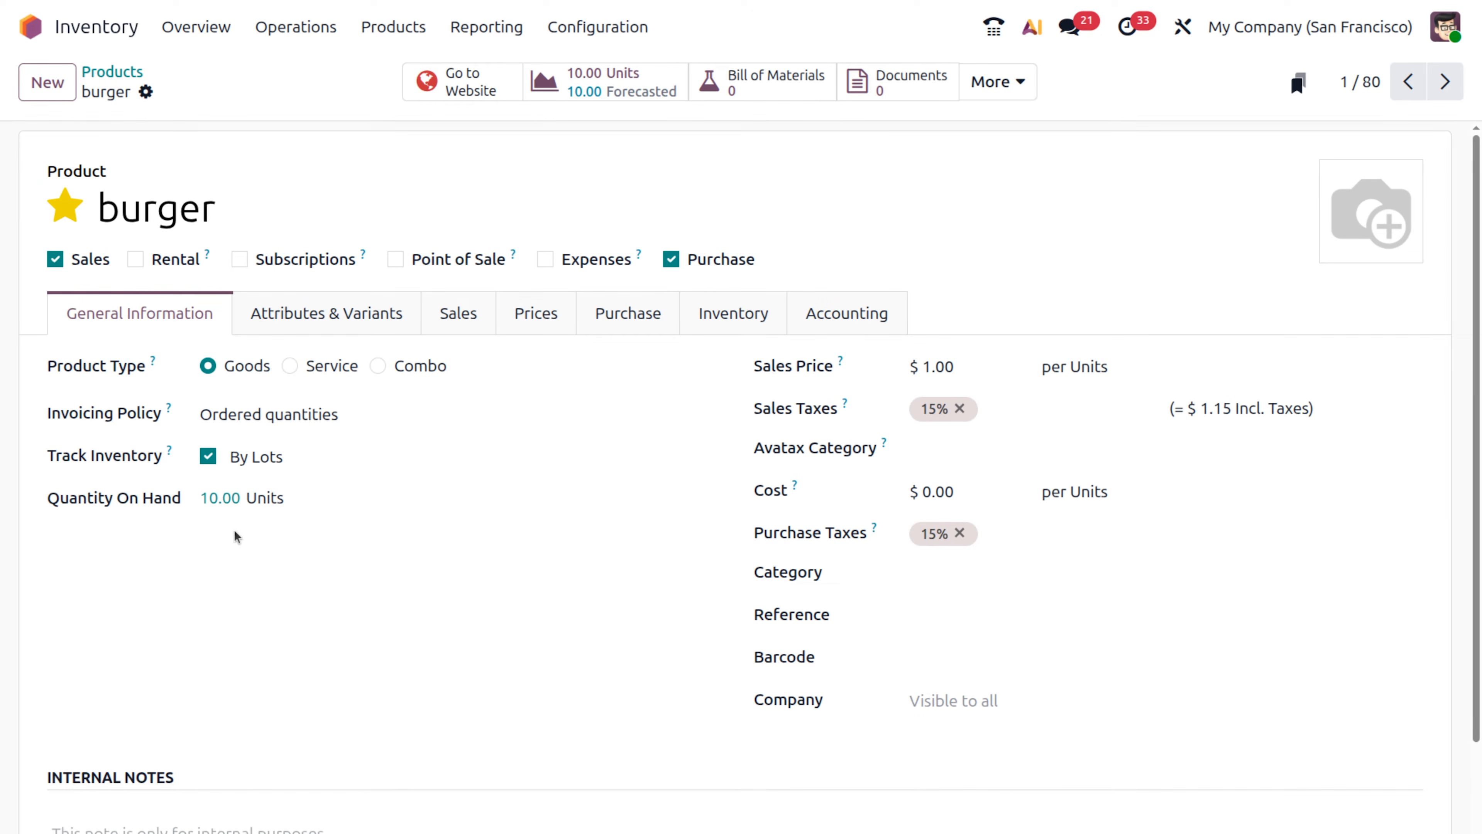
click(232, 499)
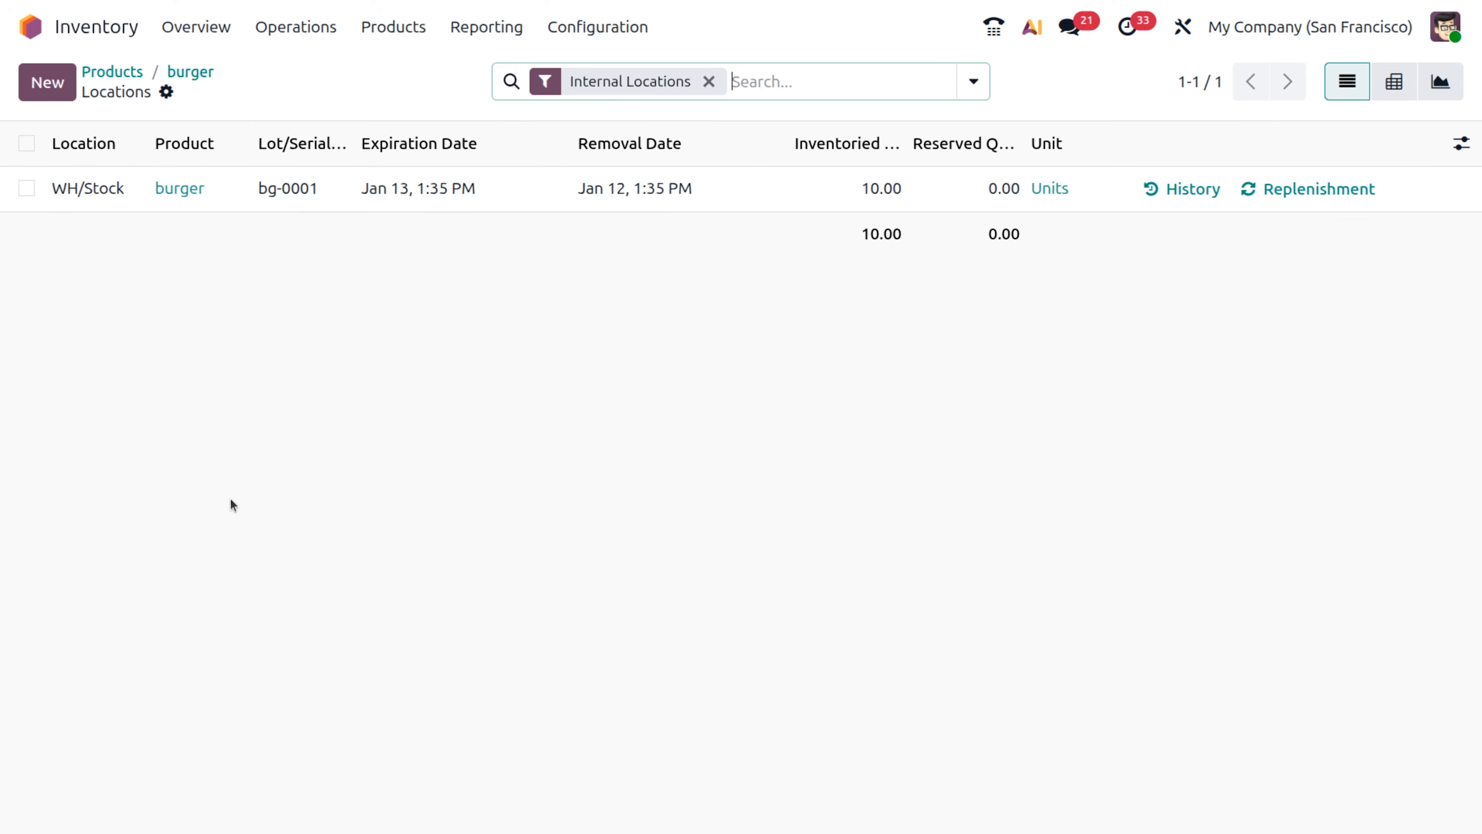
- Add a new burger stock line in WH/Stock and create the lot number bg-002 for it
click(64, 87)
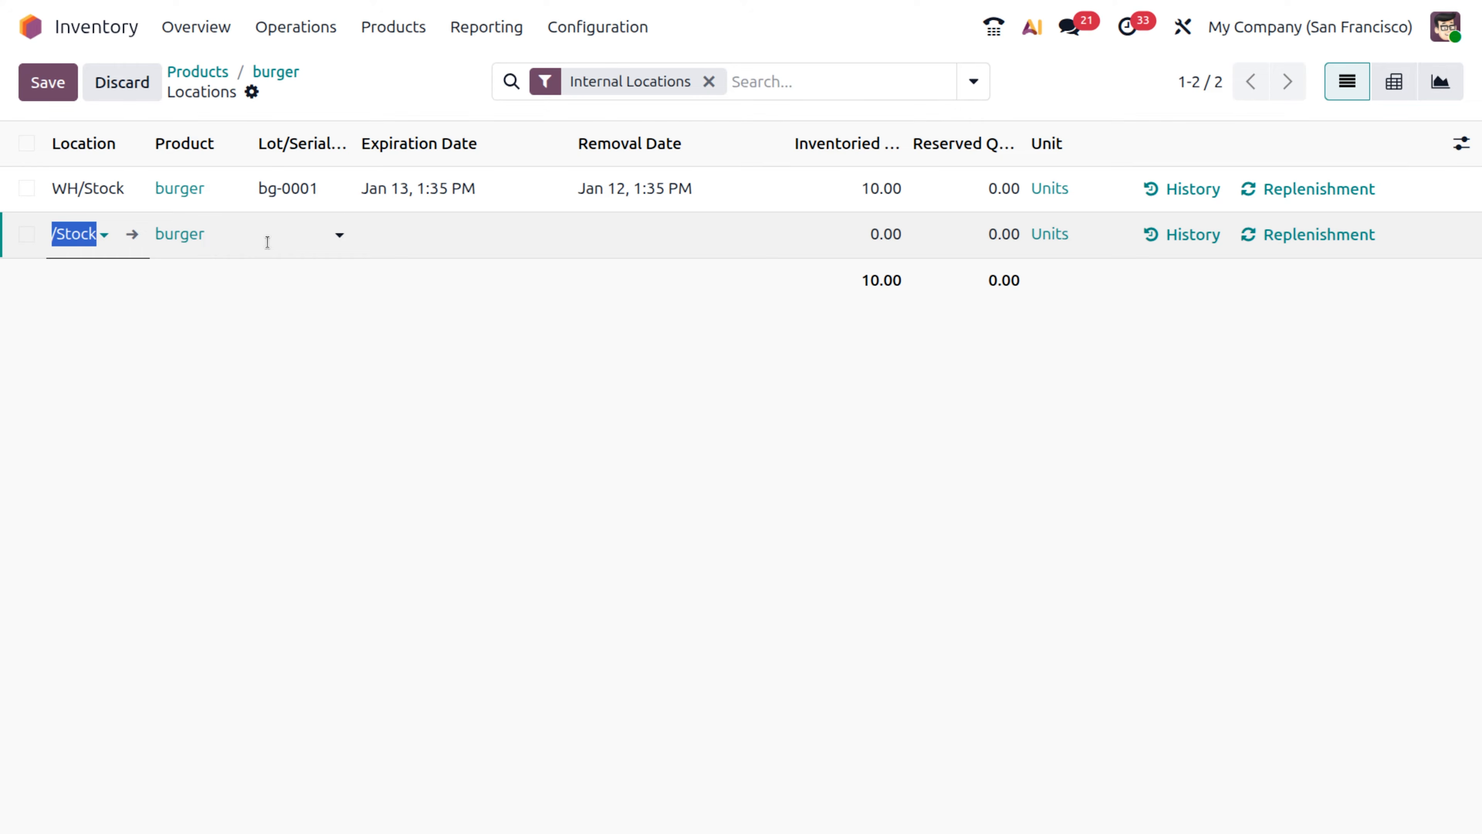
key(Tab)
key(Tab)
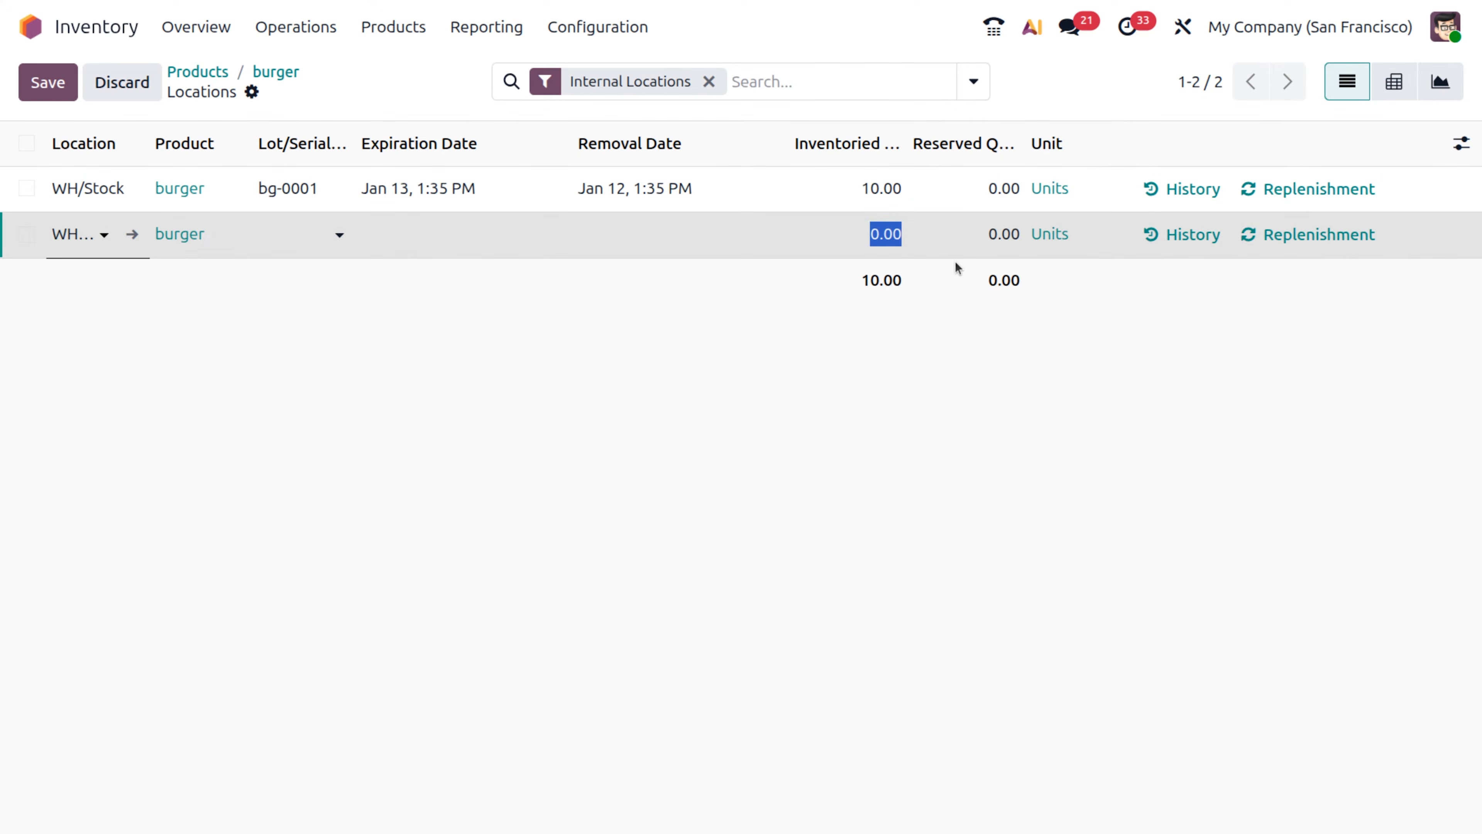
click(877, 234)
click(398, 234)
click(298, 233)
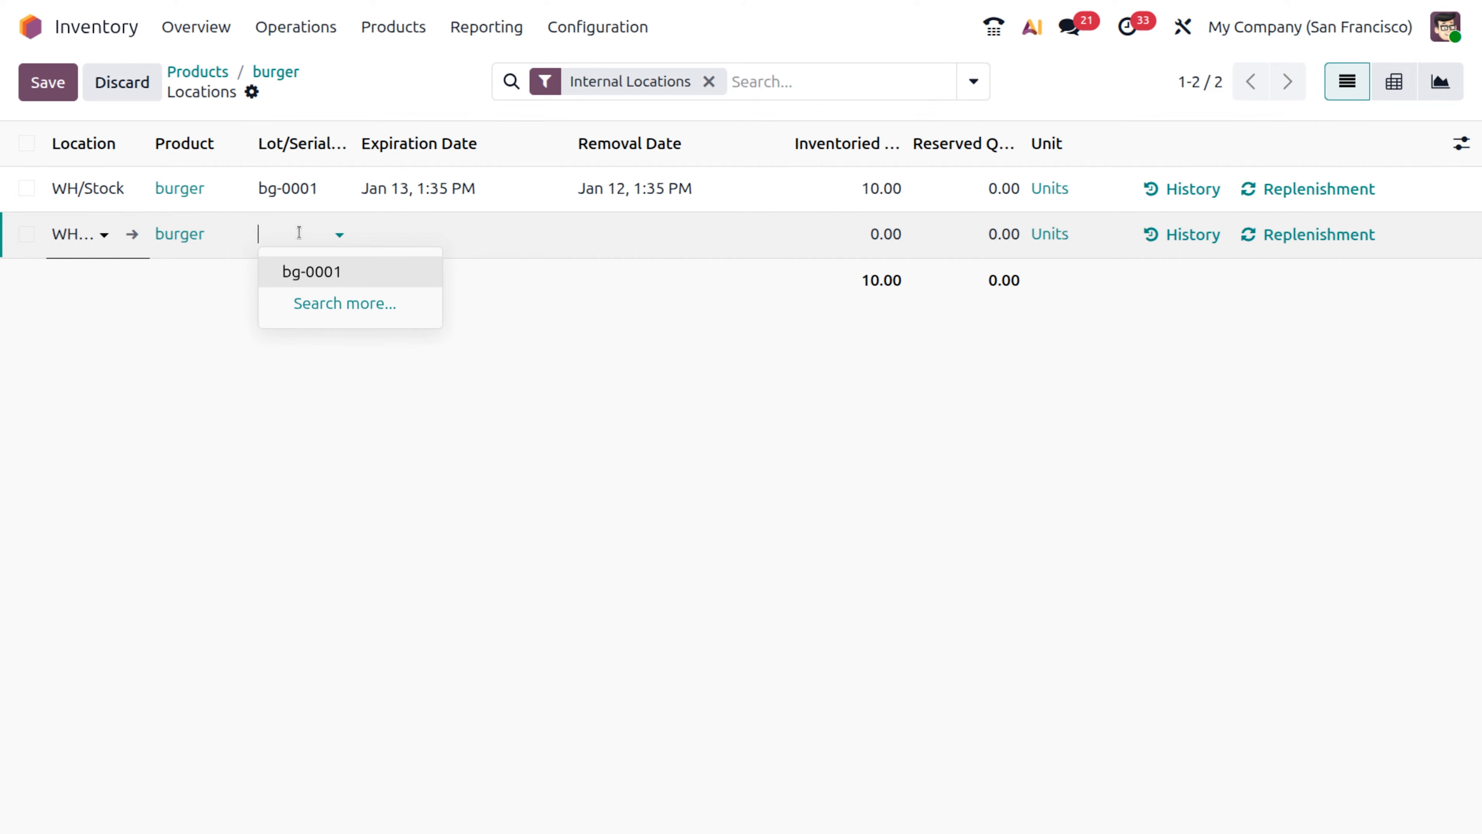
text(bg-00)
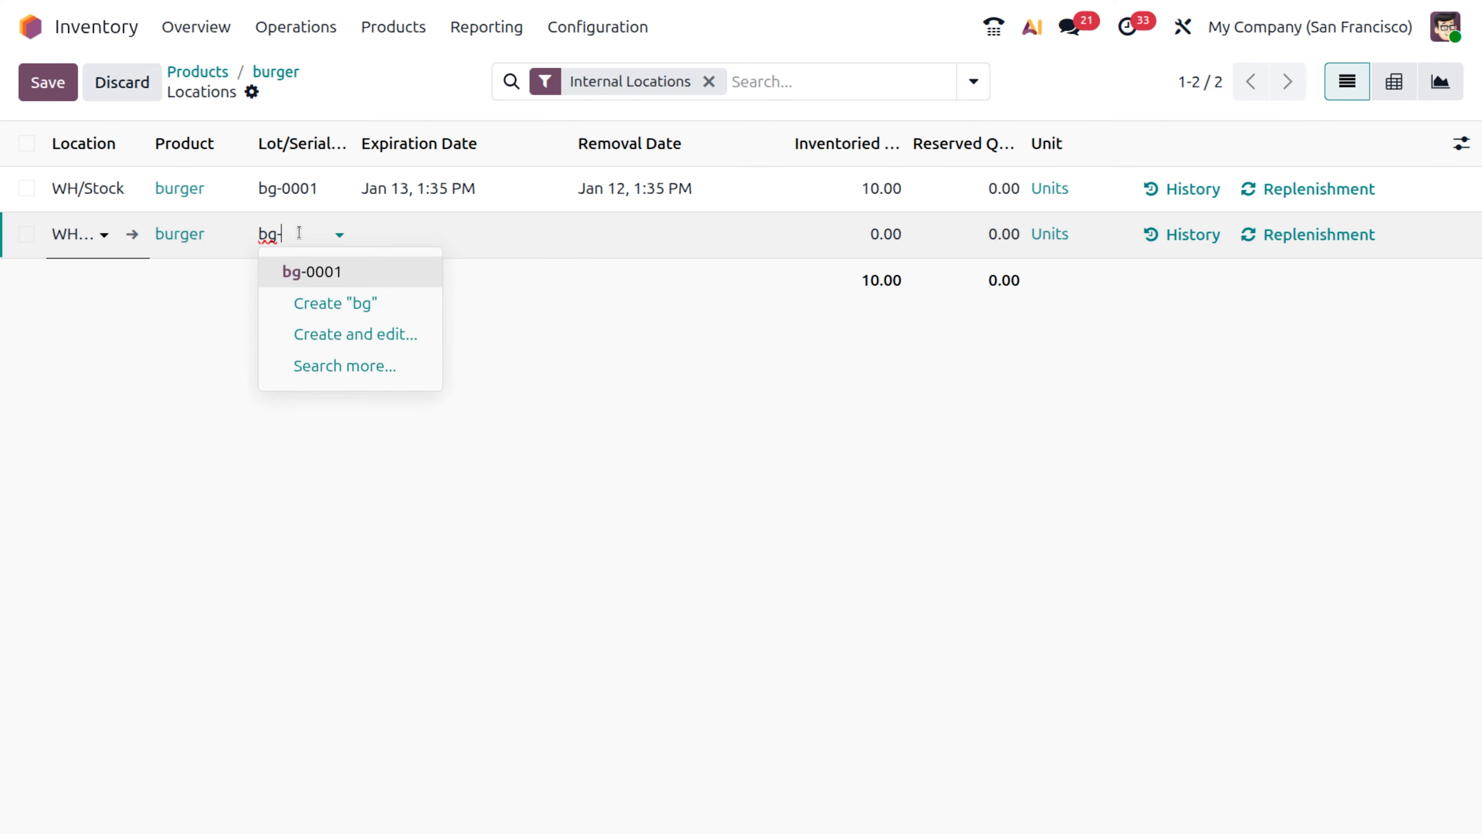
text(2)
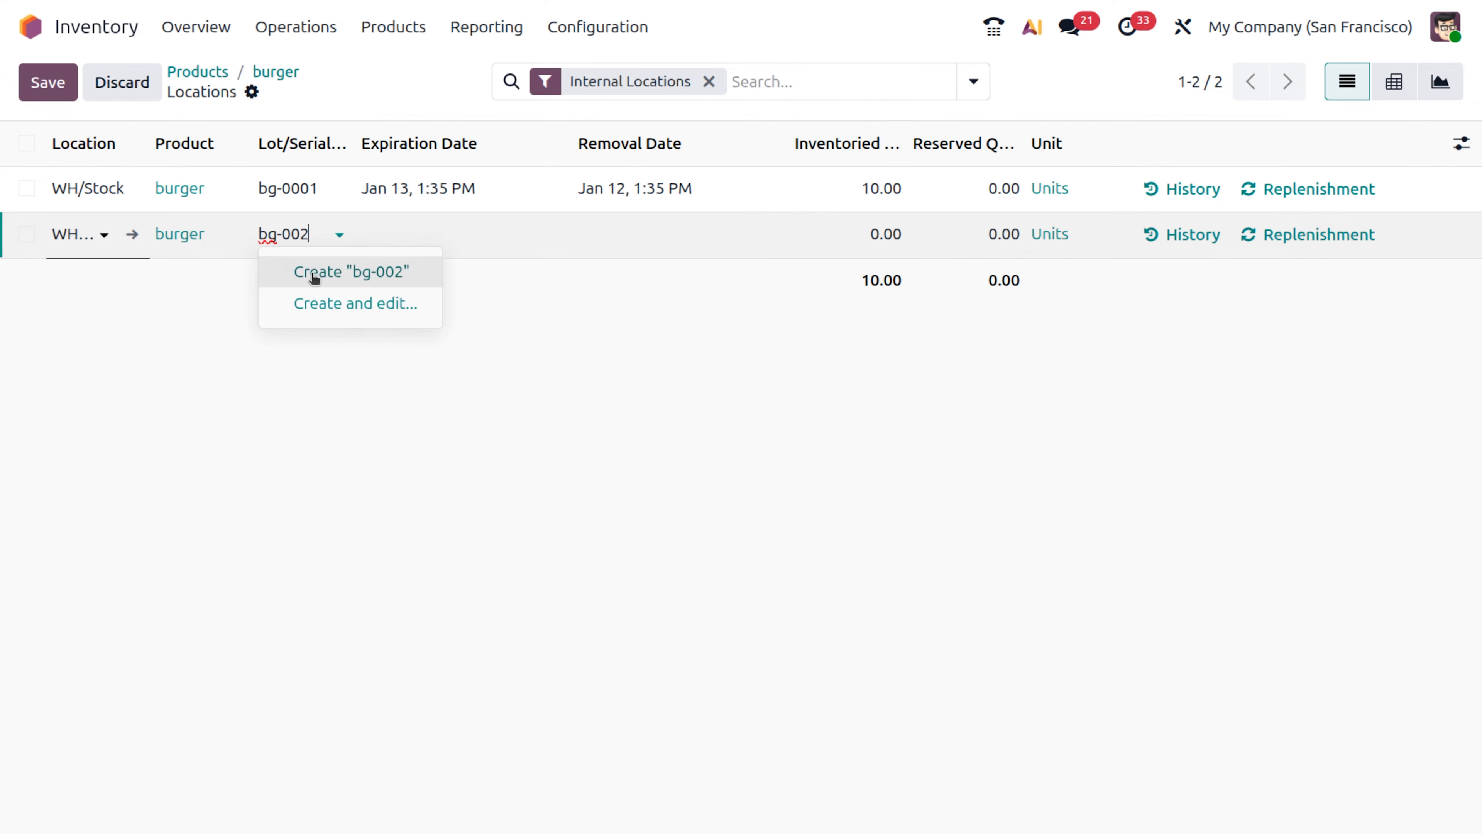
click(312, 273)
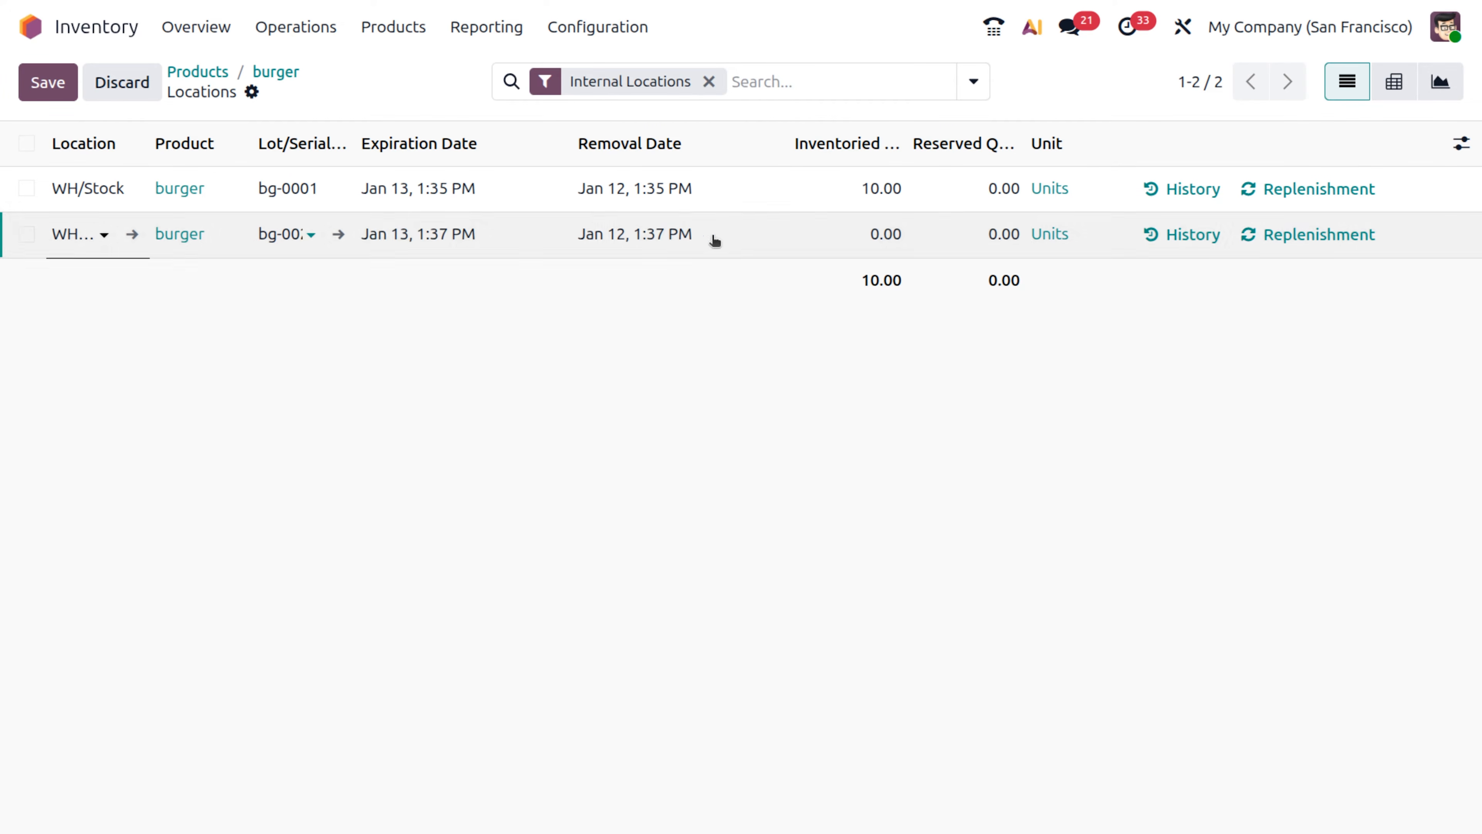
- Set the inventoried quantity of the bg-002 line to 5 units and save the line
key(Tab)
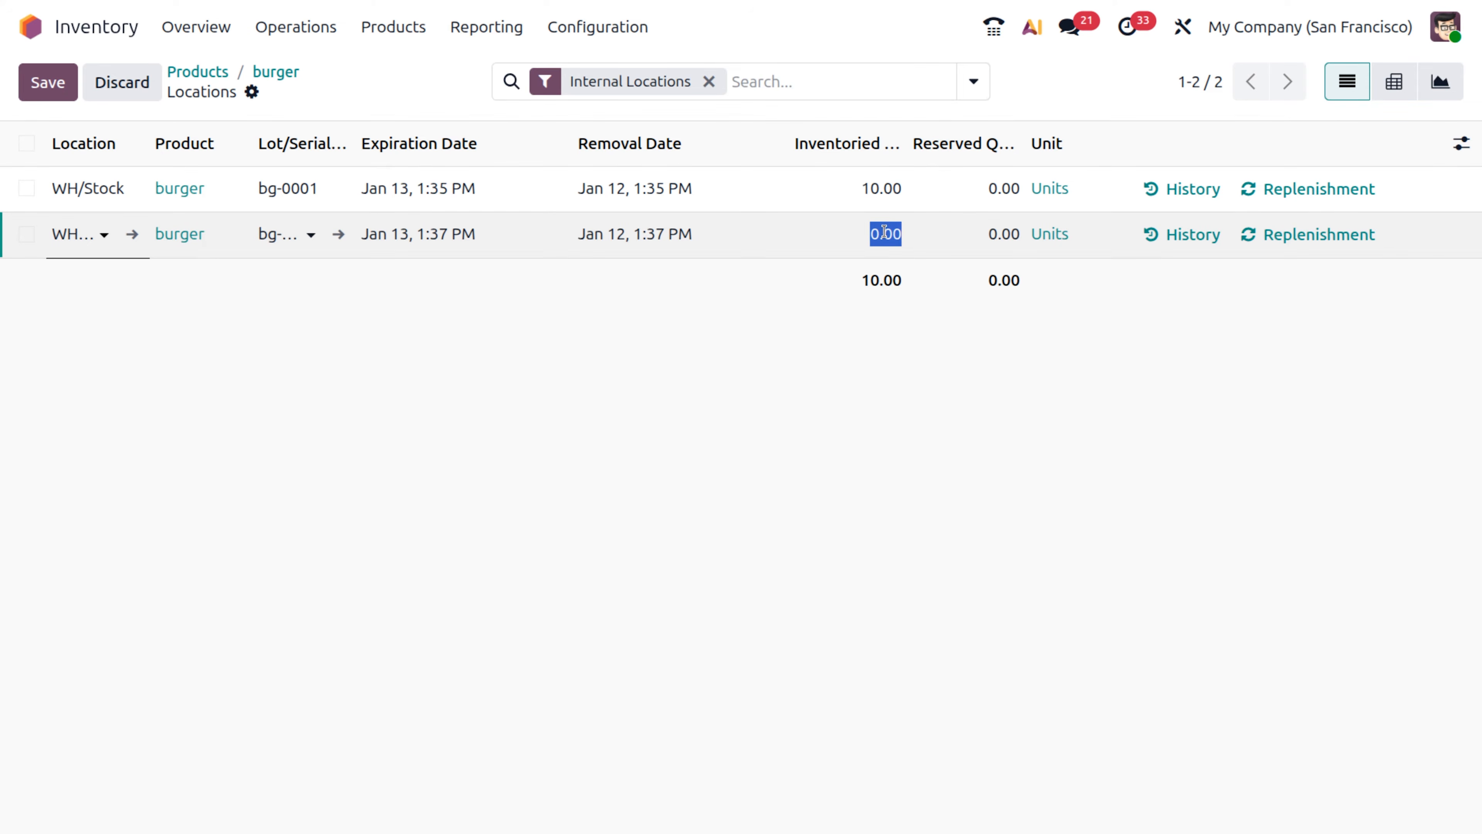
text(5)
click(845, 268)
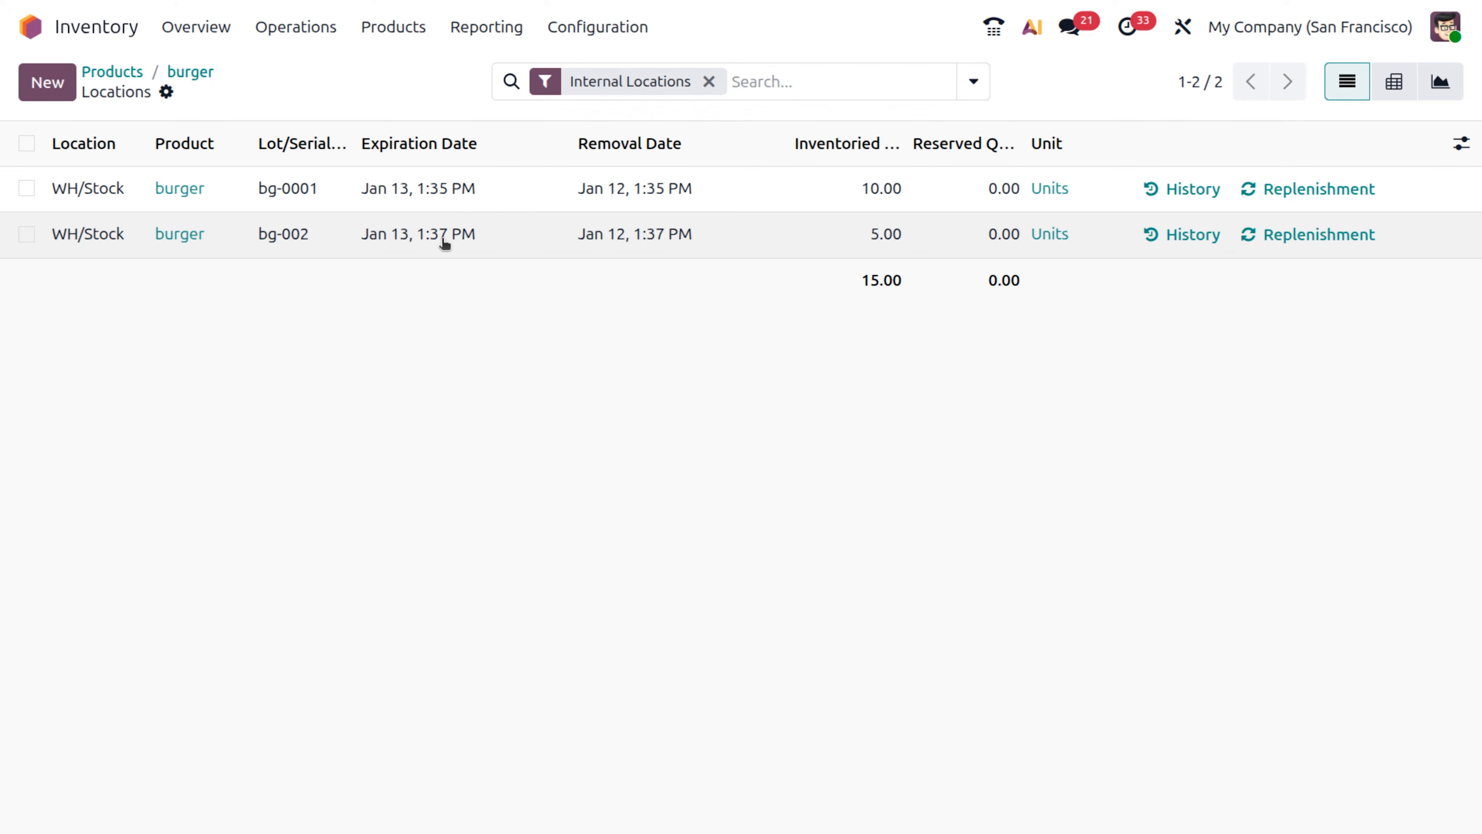
- Set the expiration date of lot bg-002 to January 11, 2026, save the lot and return to the burger's stock locations
click(445, 243)
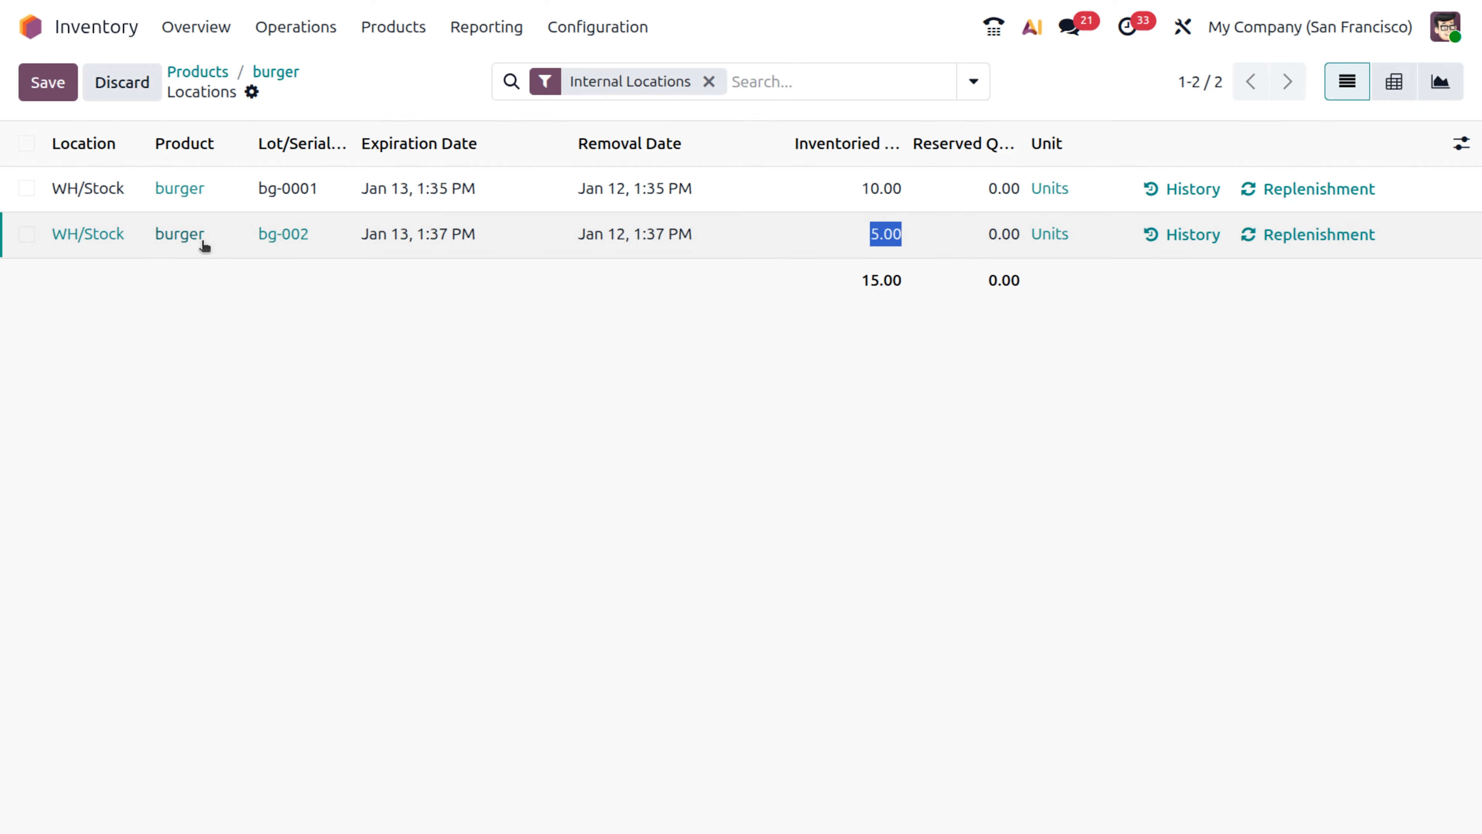
click(287, 233)
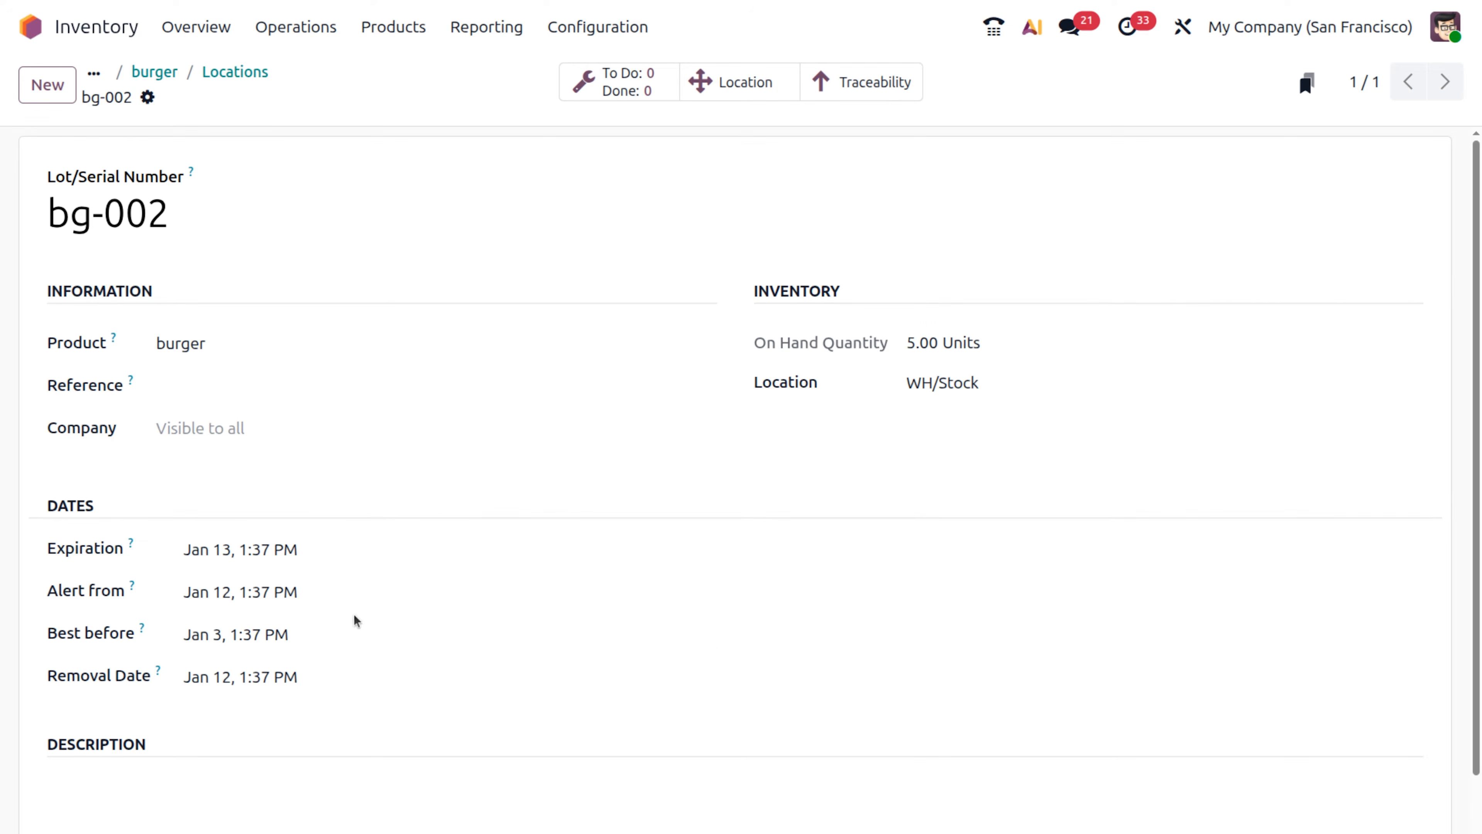
click(265, 552)
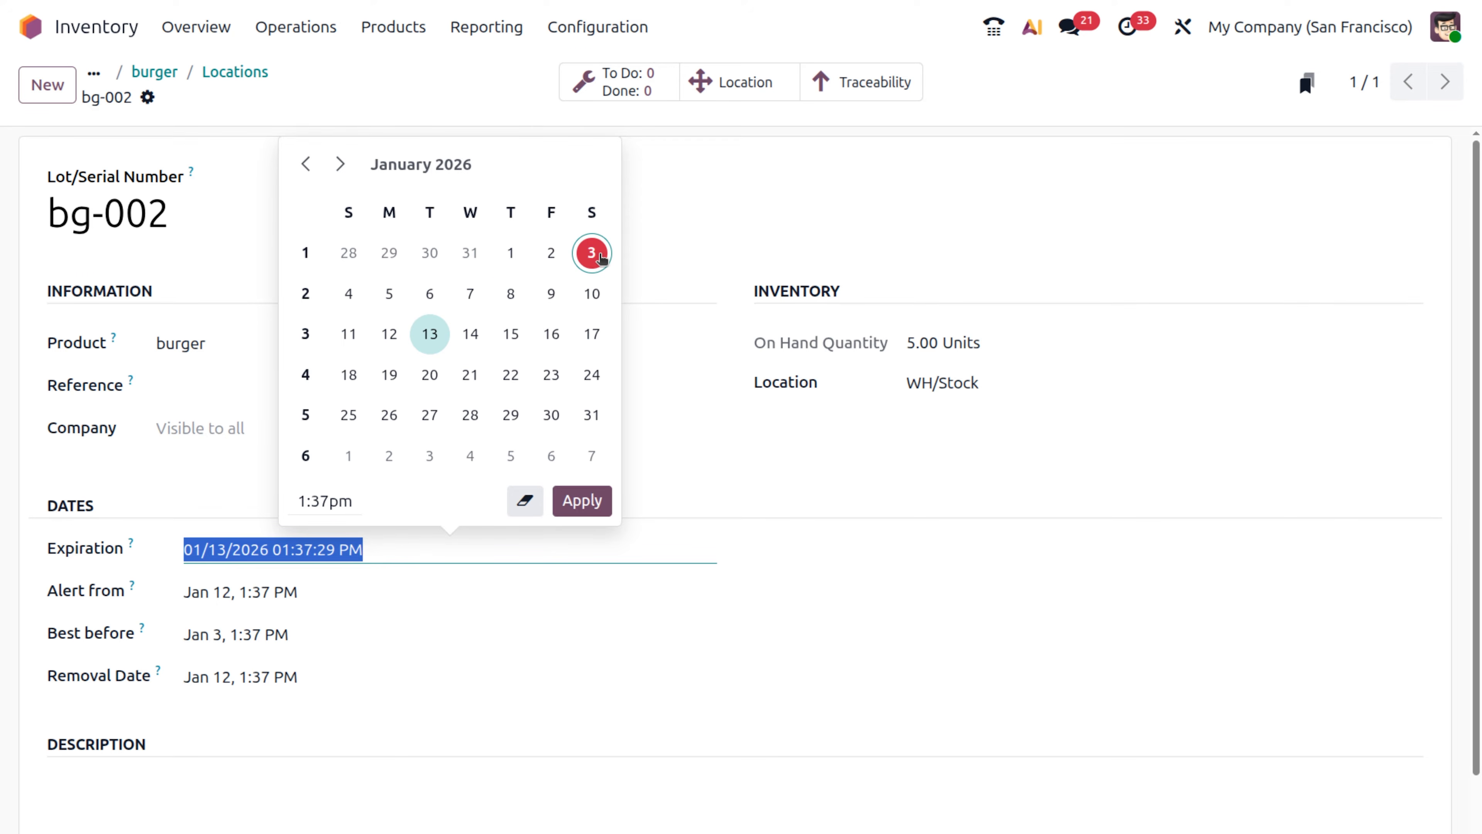
click(352, 331)
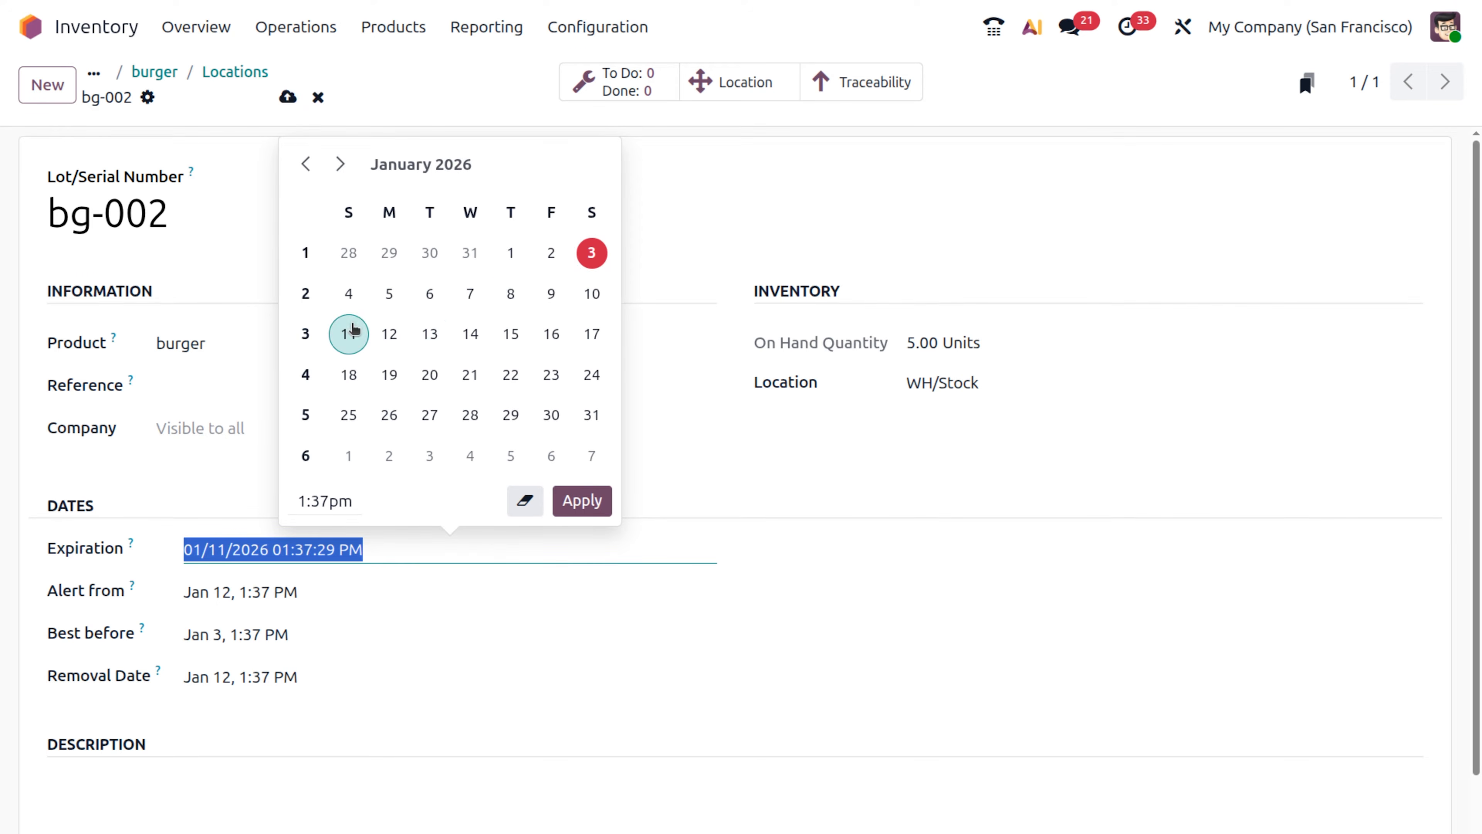
click(428, 772)
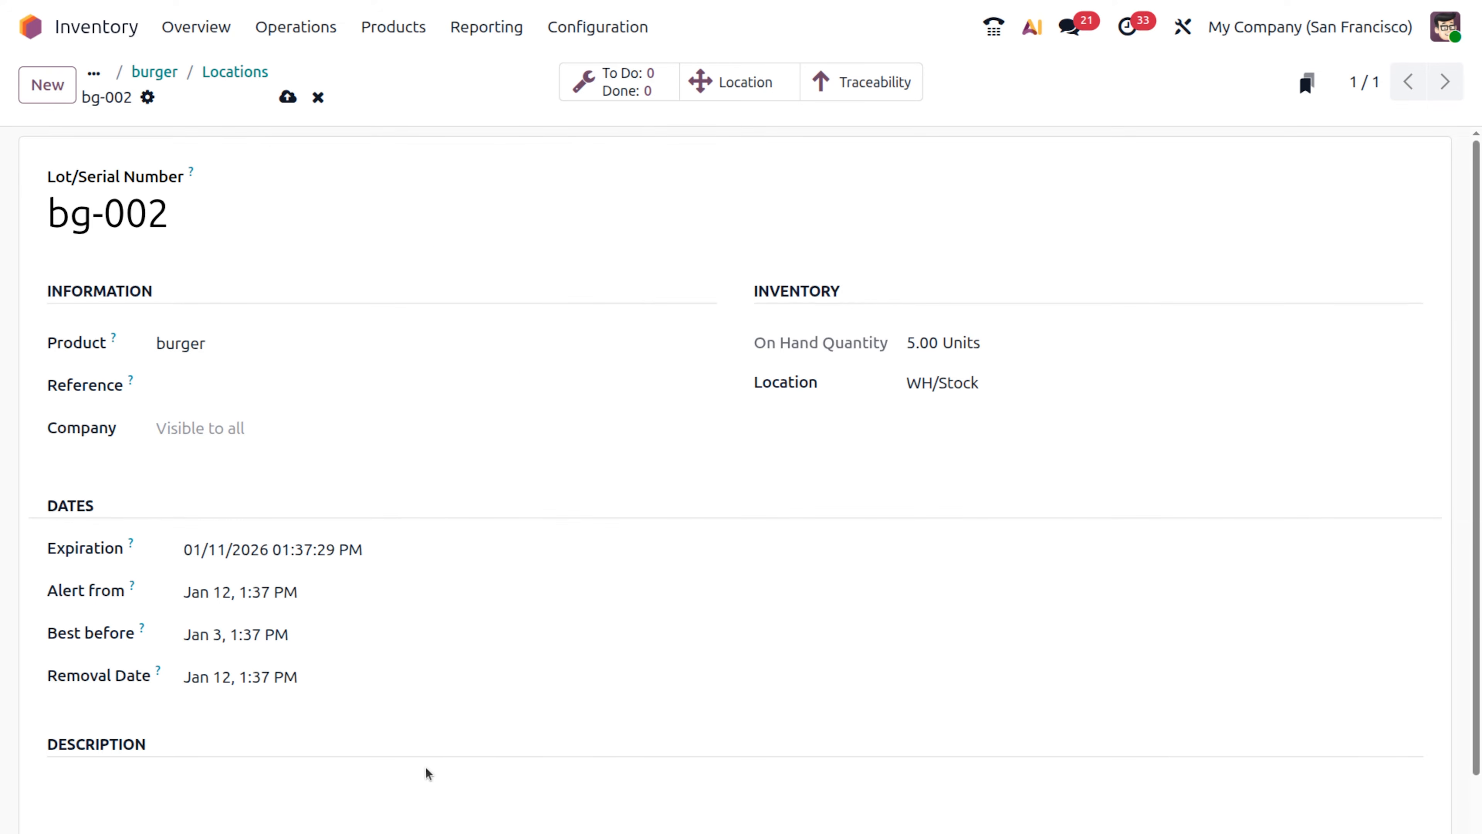
click(287, 97)
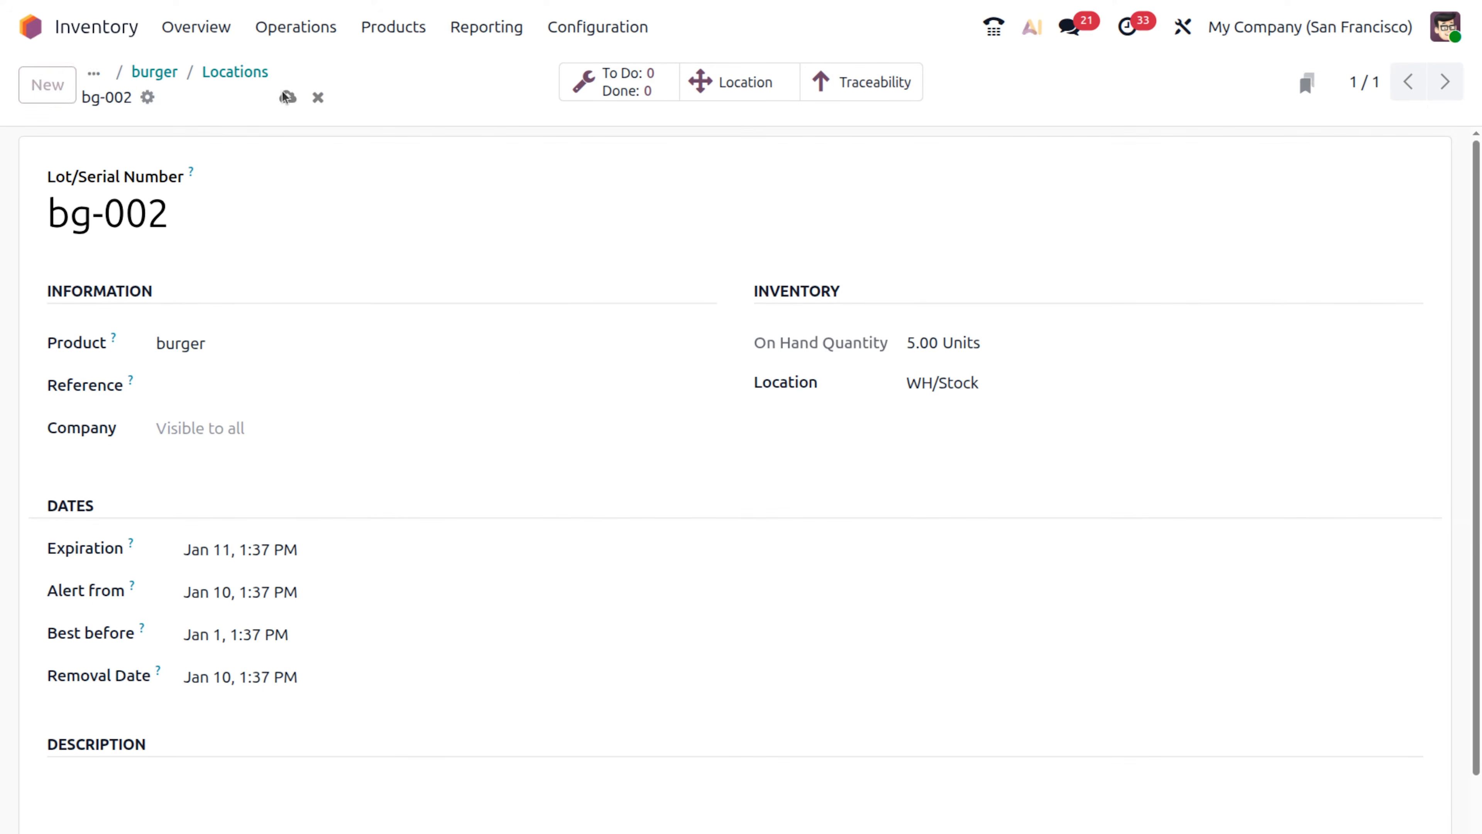
click(234, 73)
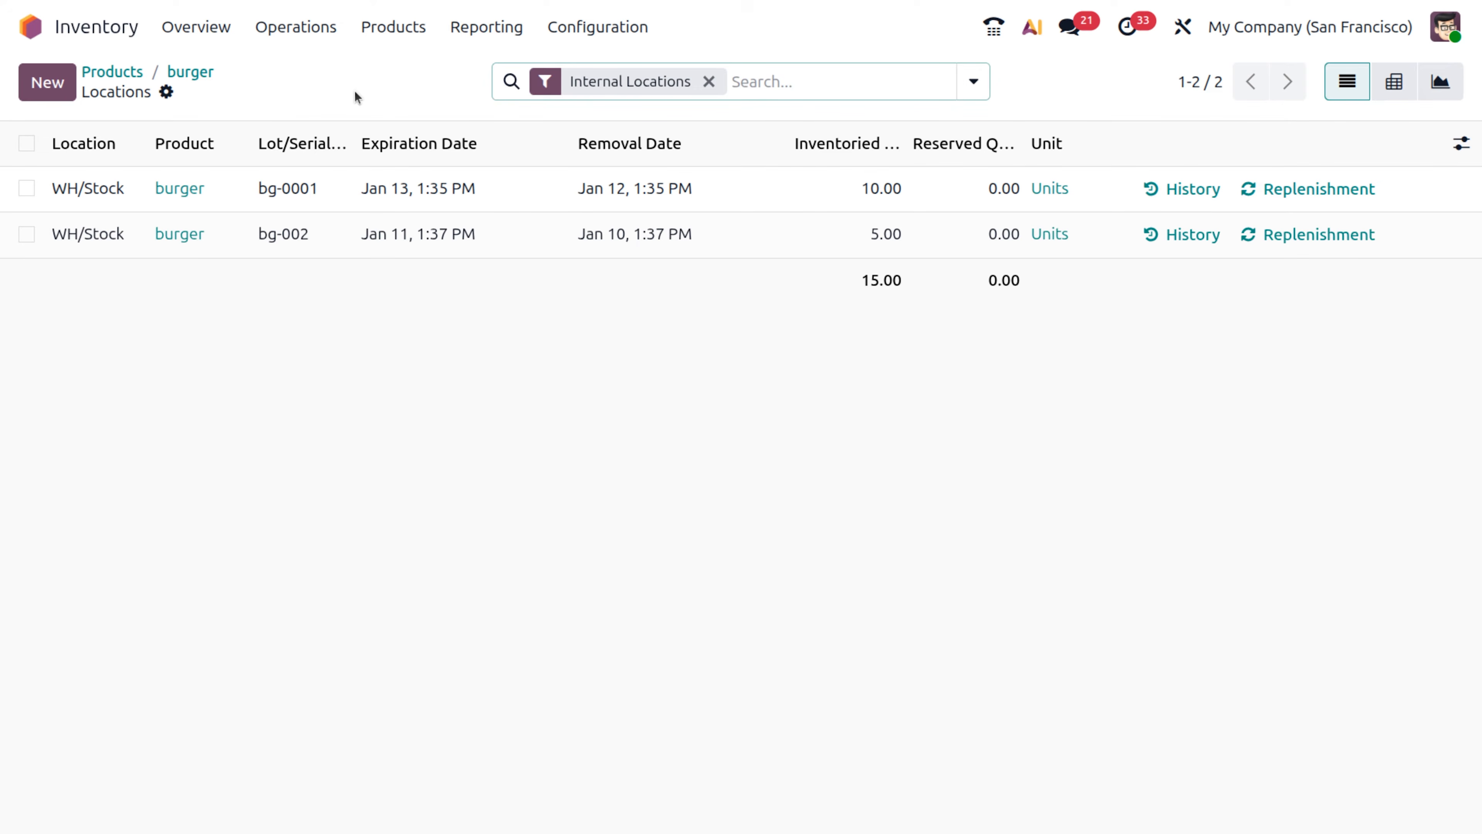
- Enable Display Lots & Serial Numbers on Delivery Slips in the traceability section of the Inventory settings
click(606, 28)
click(591, 73)
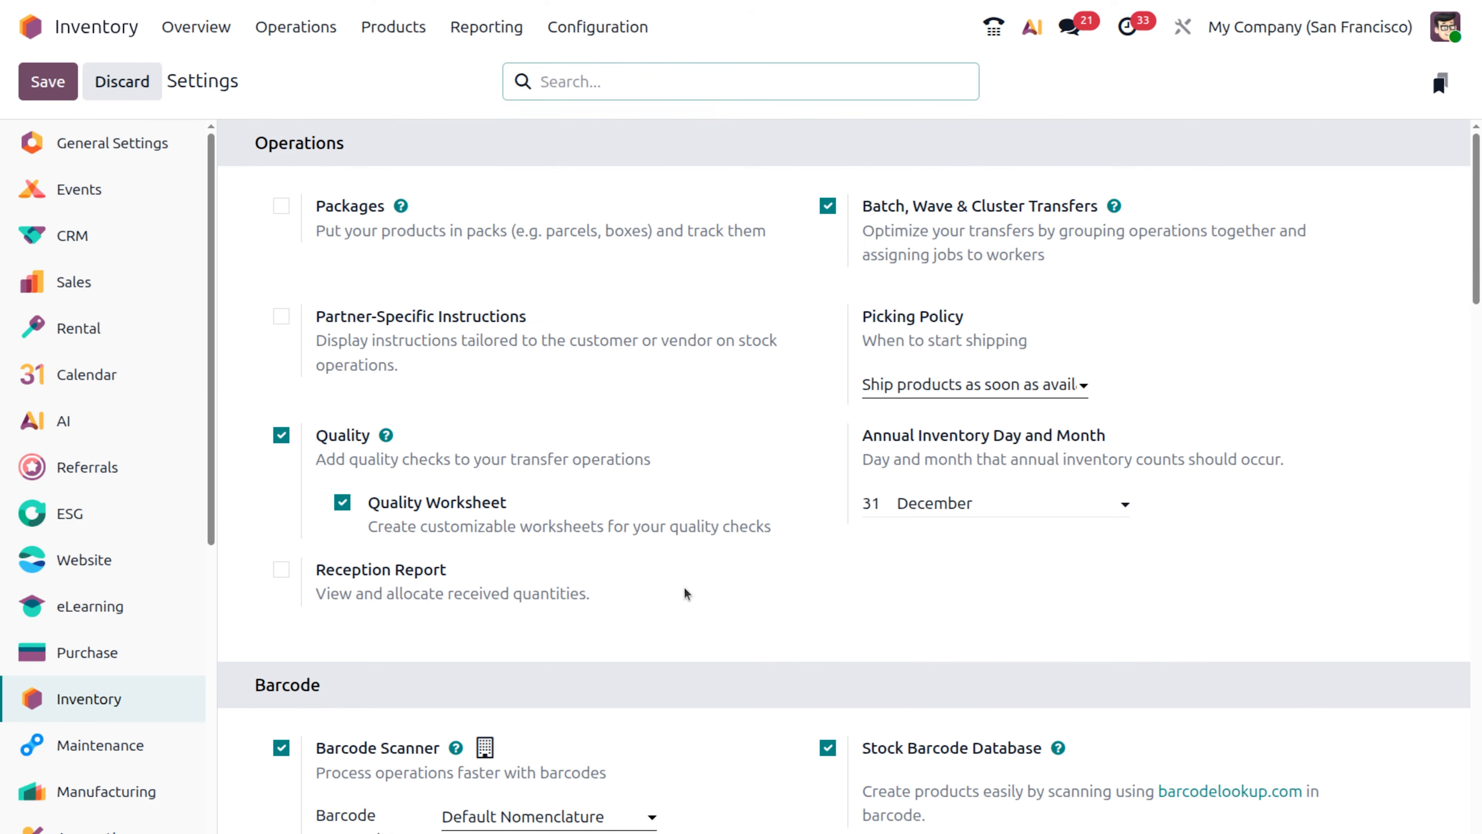
scroll(685, 590, down, 5)
scroll(684, 589, down, 15)
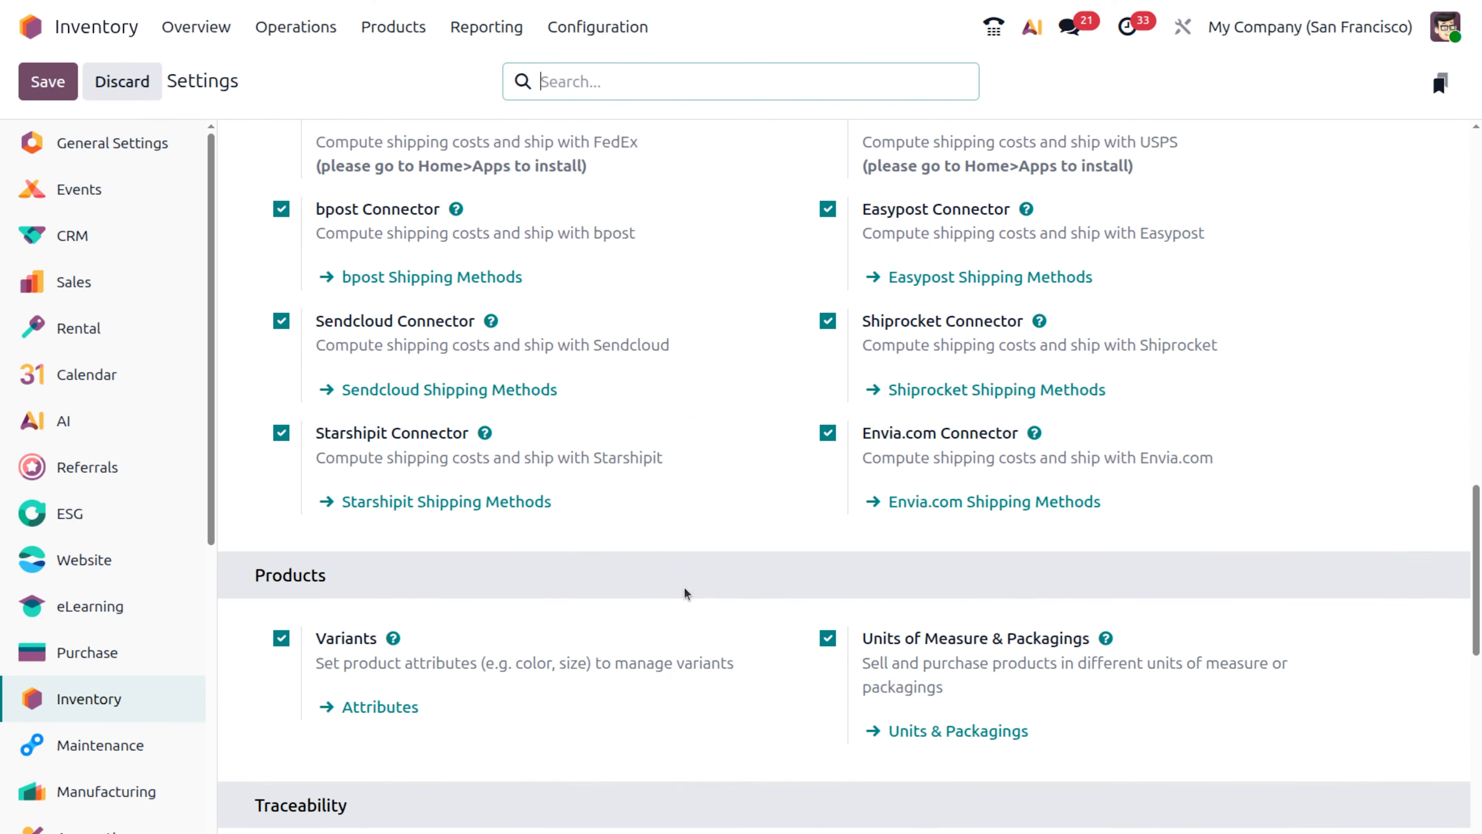
scroll(685, 592, down, 8)
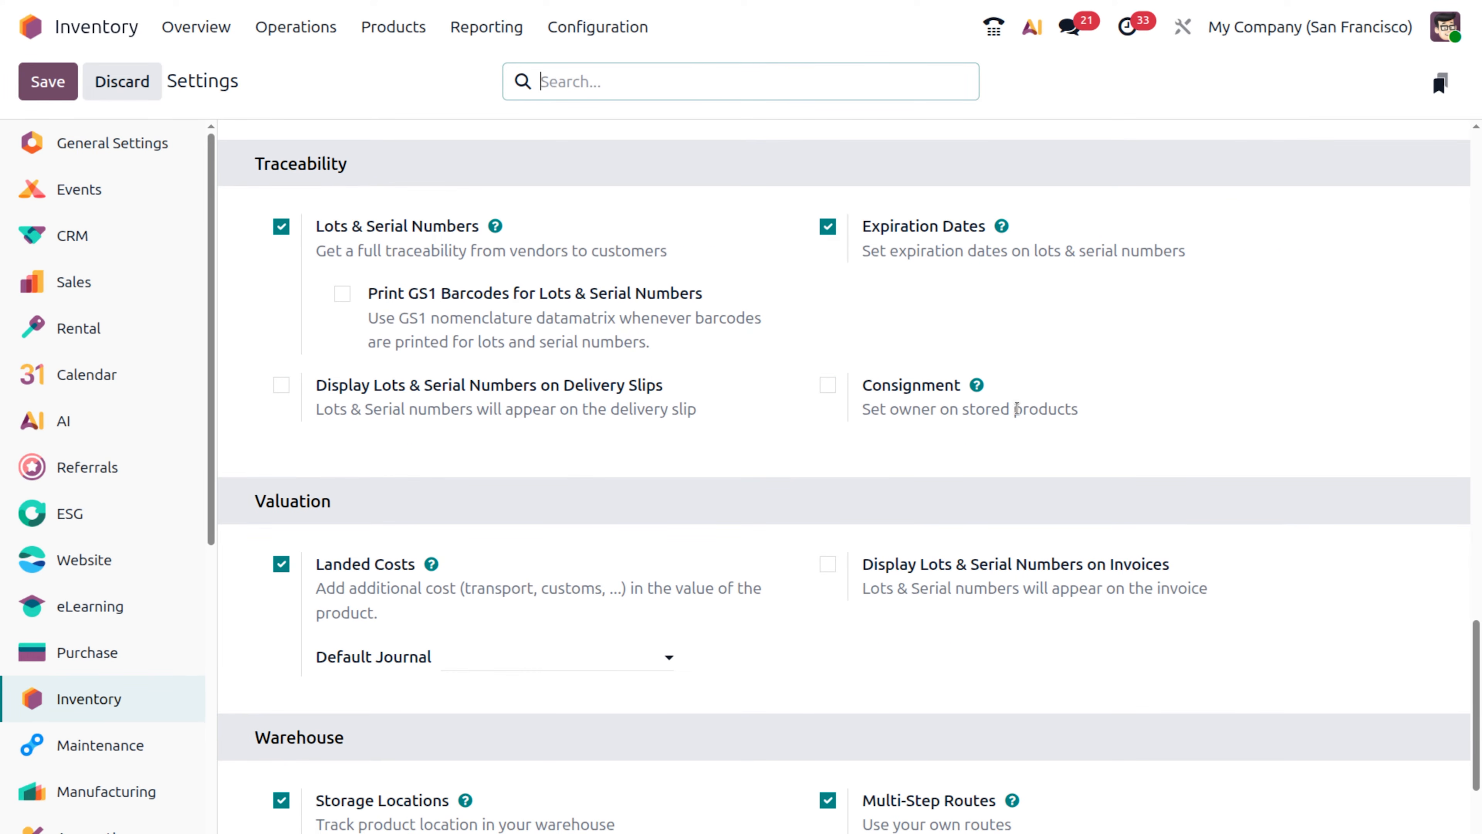
click(282, 385)
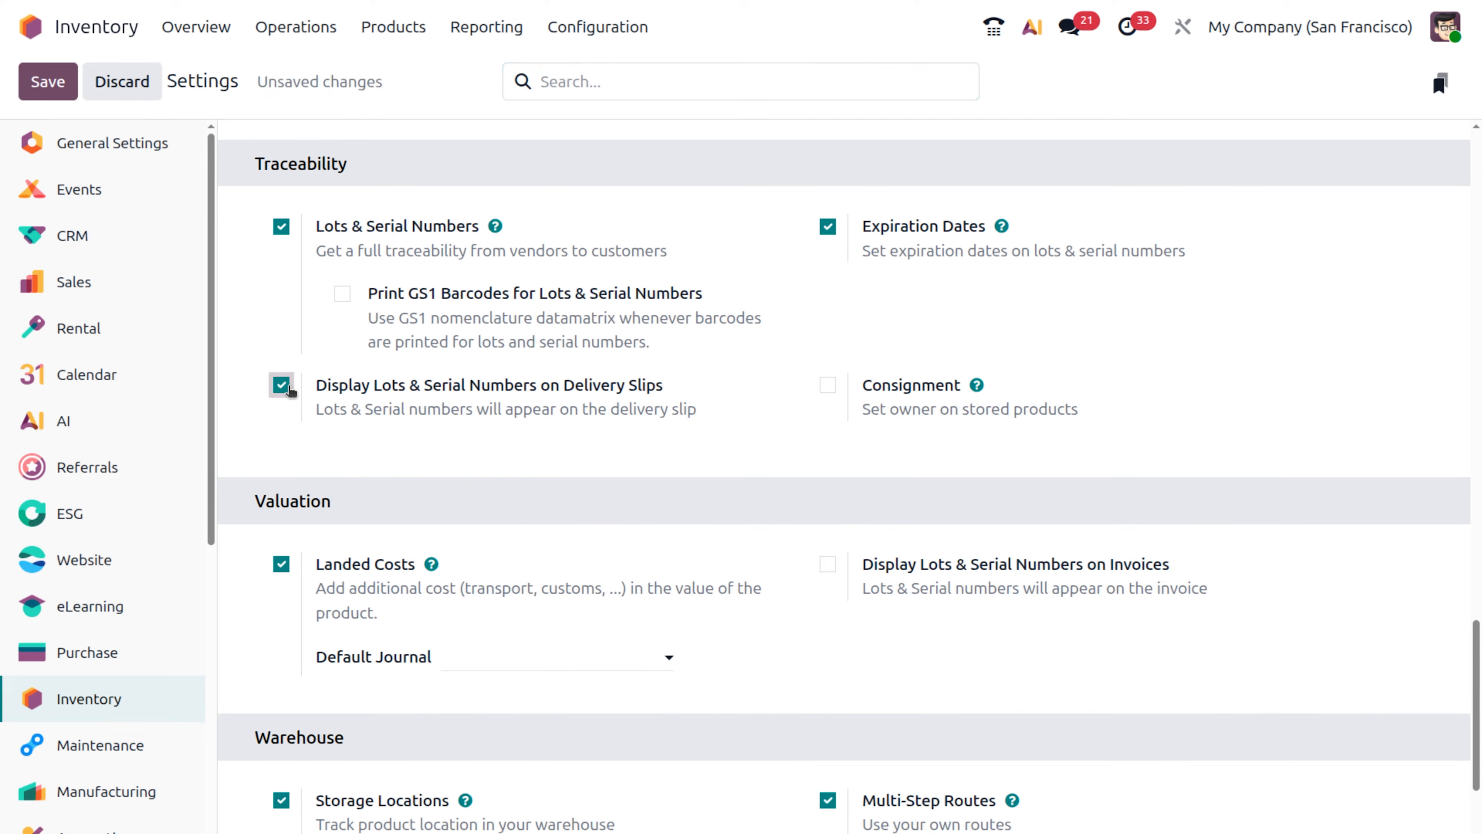
- Enable Display Expiration Dates on Delivery Slips and Consignment in the traceability settings, save, and review the saved options
click(828, 385)
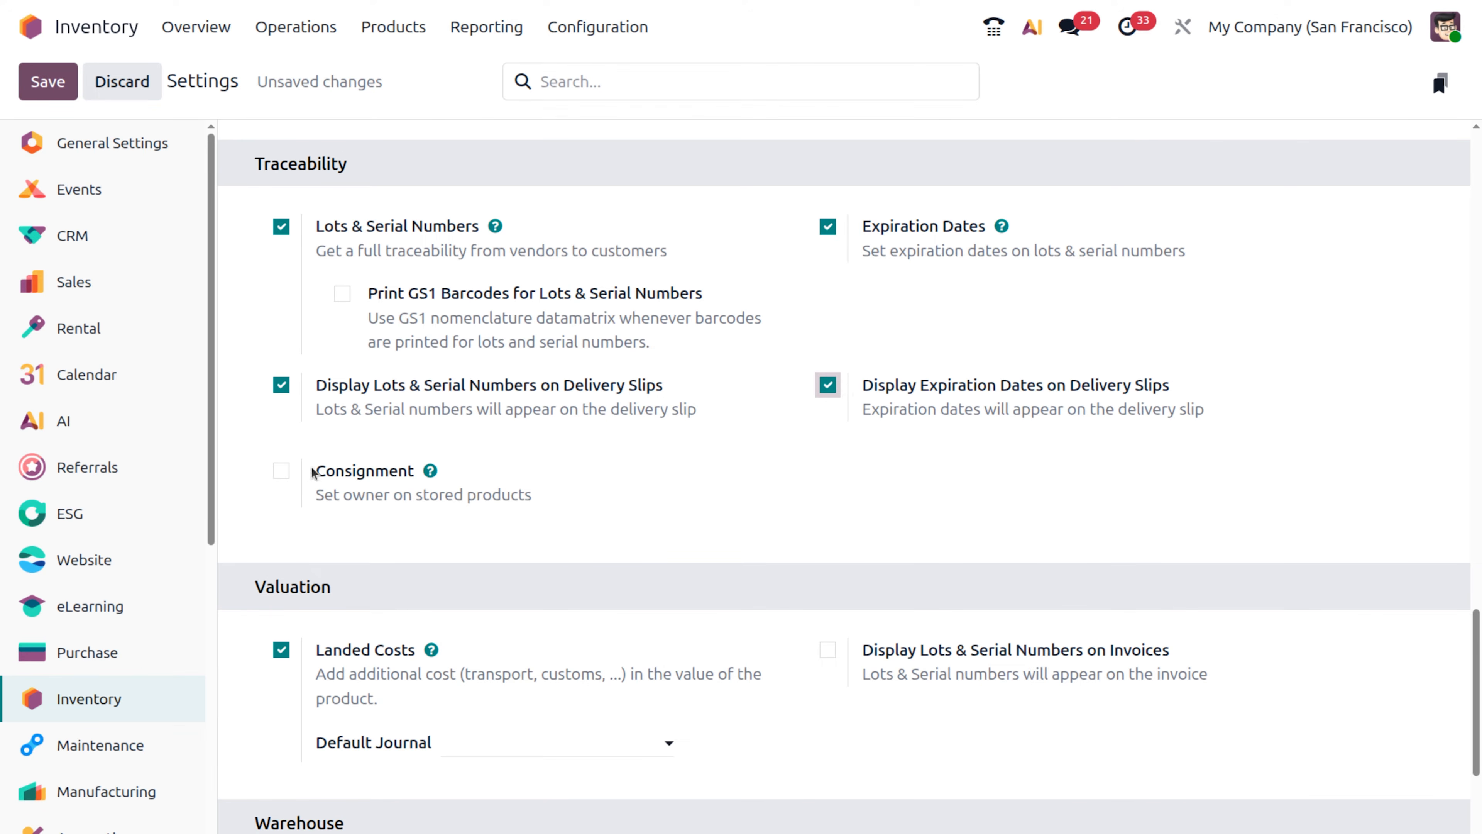
click(282, 471)
click(41, 88)
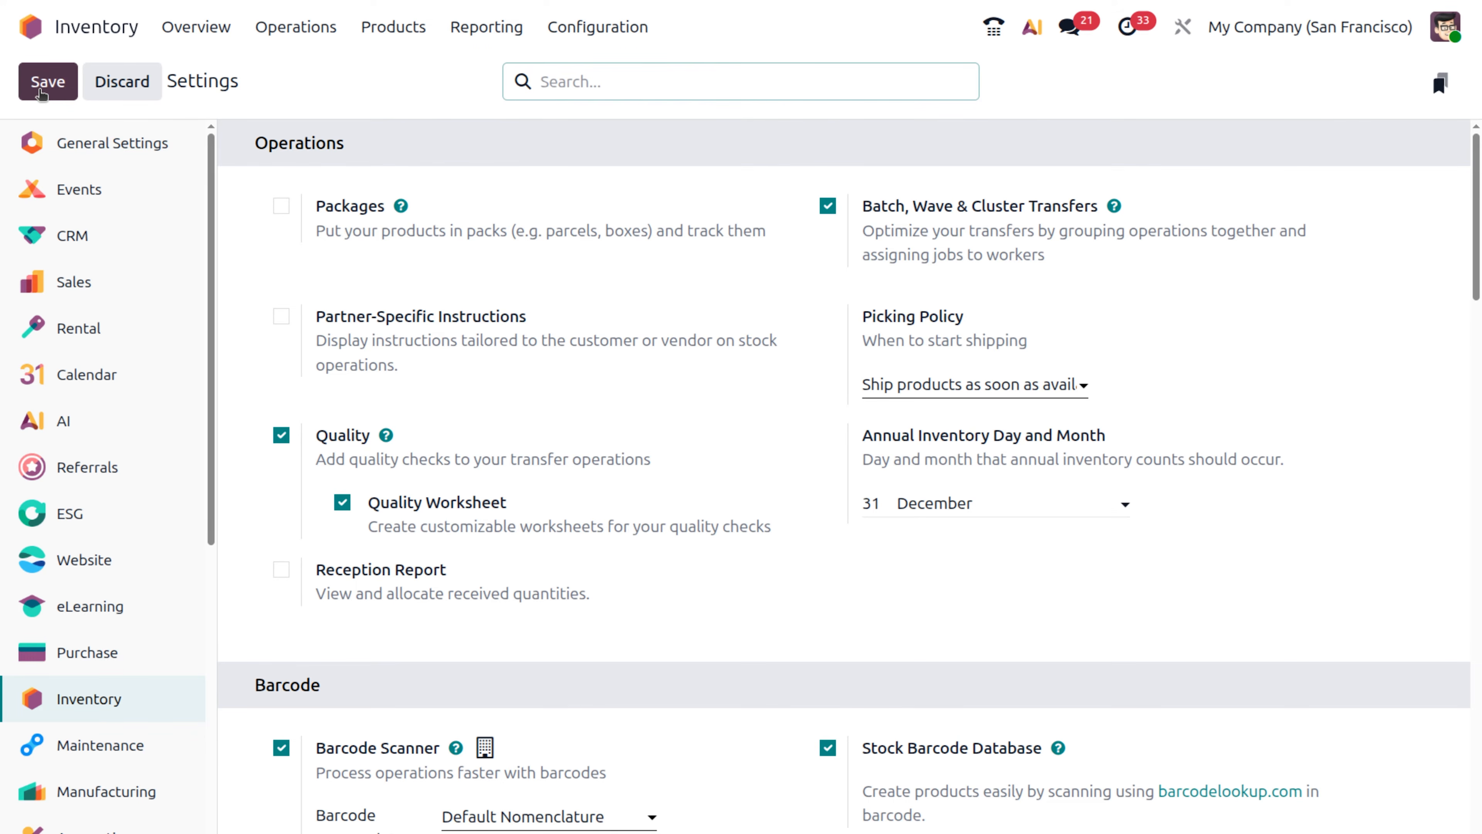
scroll(408, 462, down, 5)
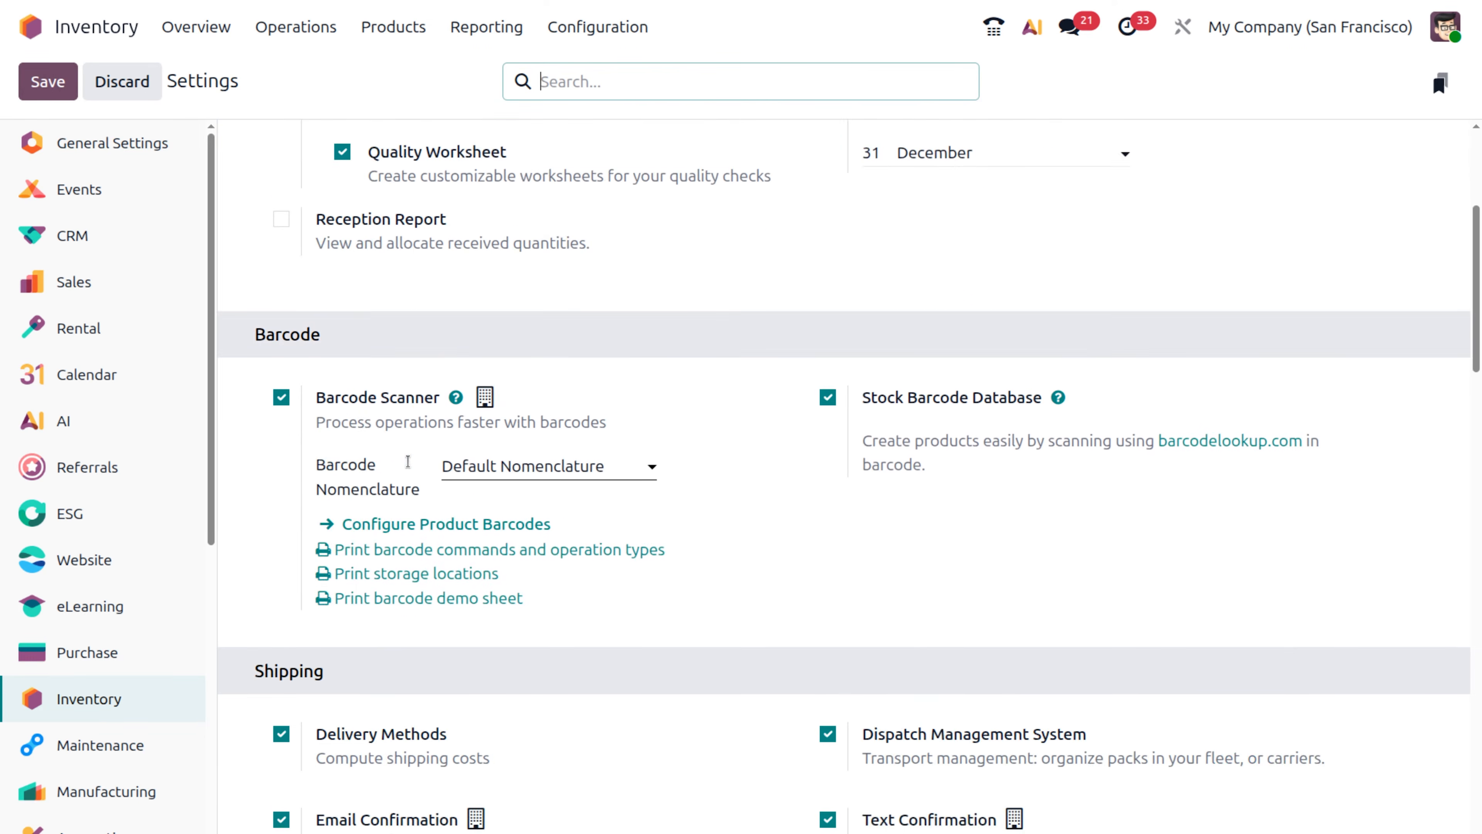
scroll(408, 461, down, 15)
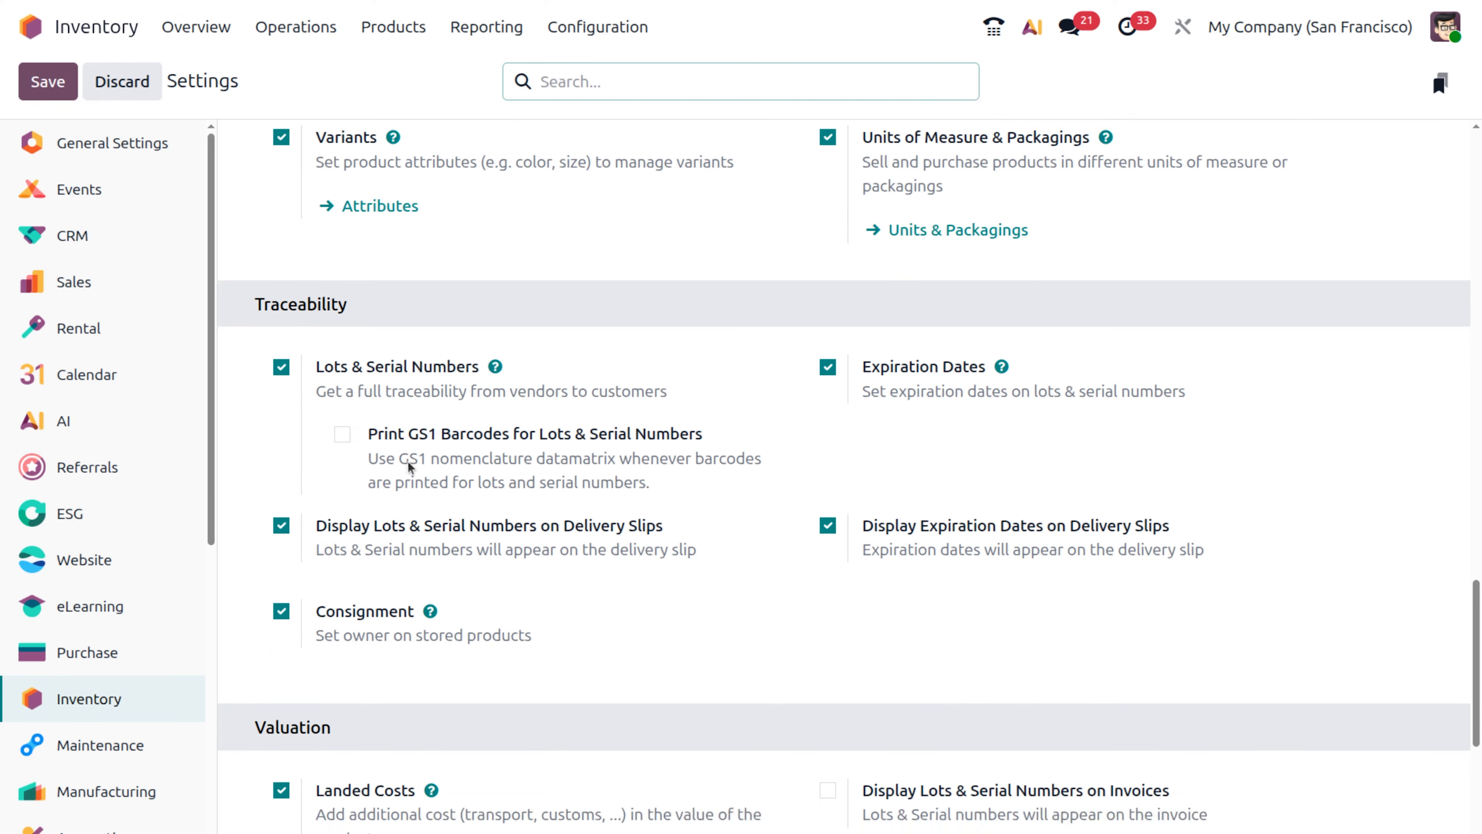
scroll(408, 465, down, 3)
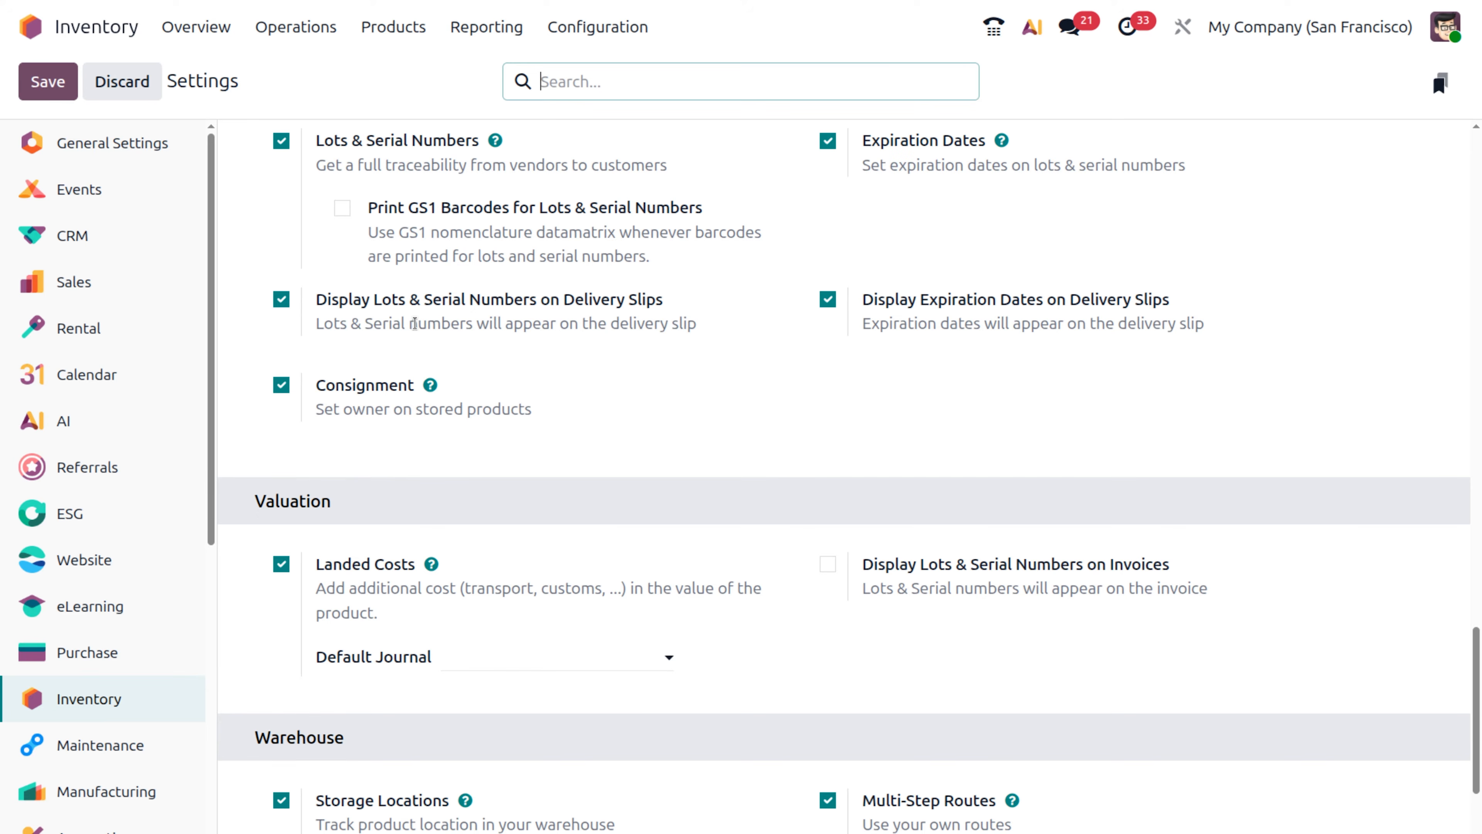
- Create a new receipt, choosing the same contact as both the Receive From vendor and the assigned owner
click(298, 28)
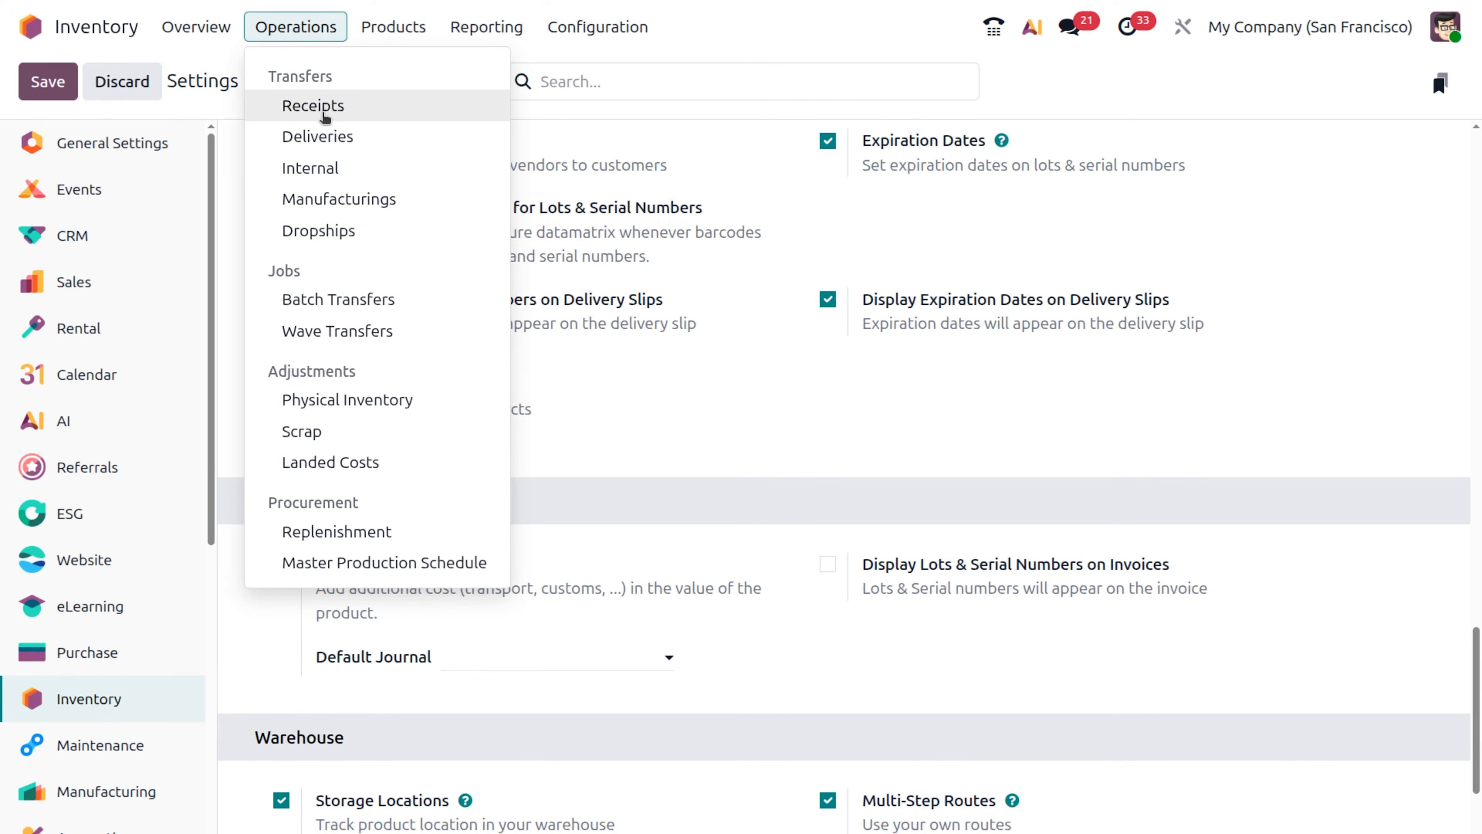
click(324, 110)
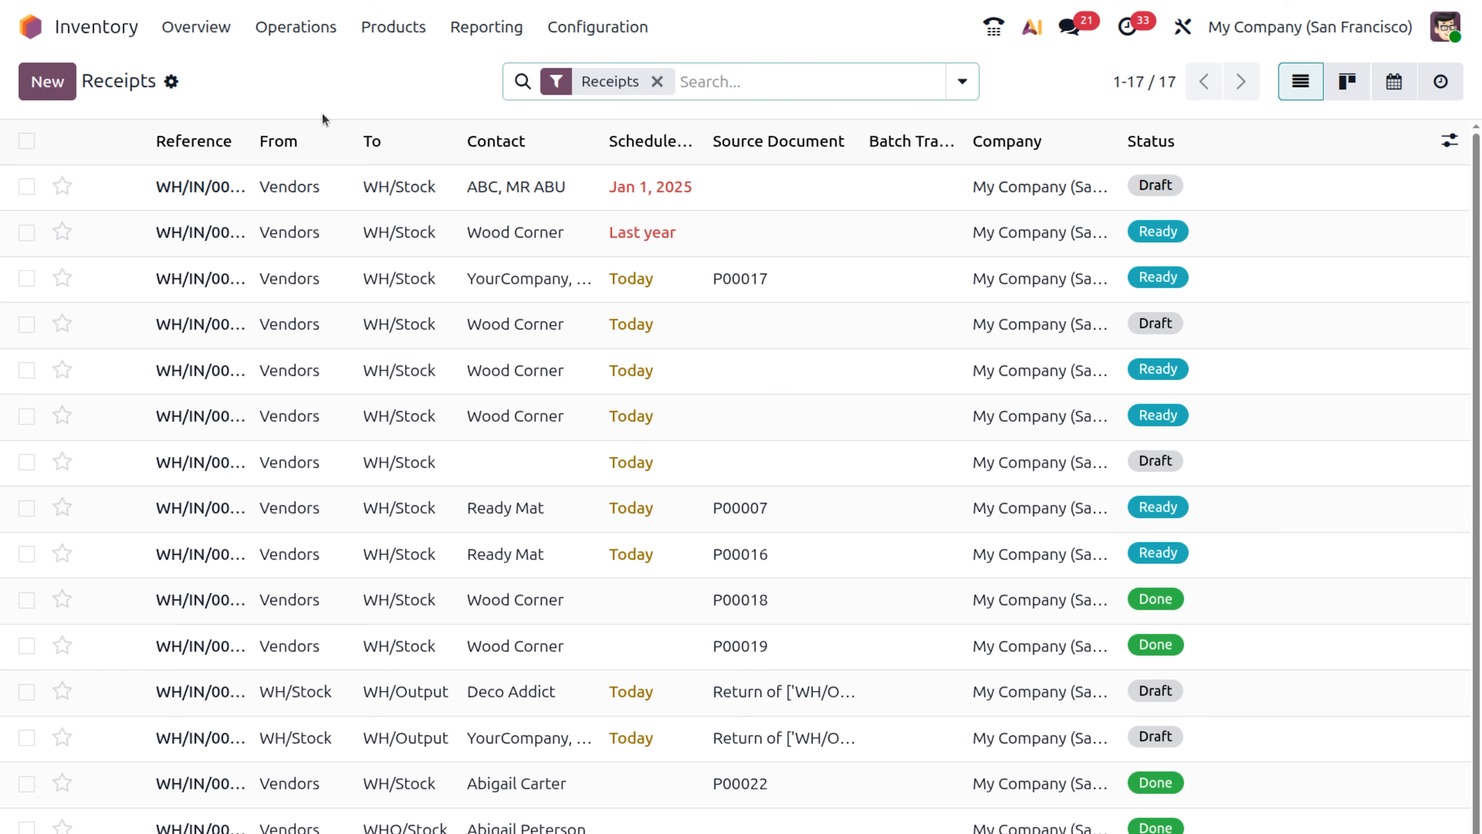
click(41, 82)
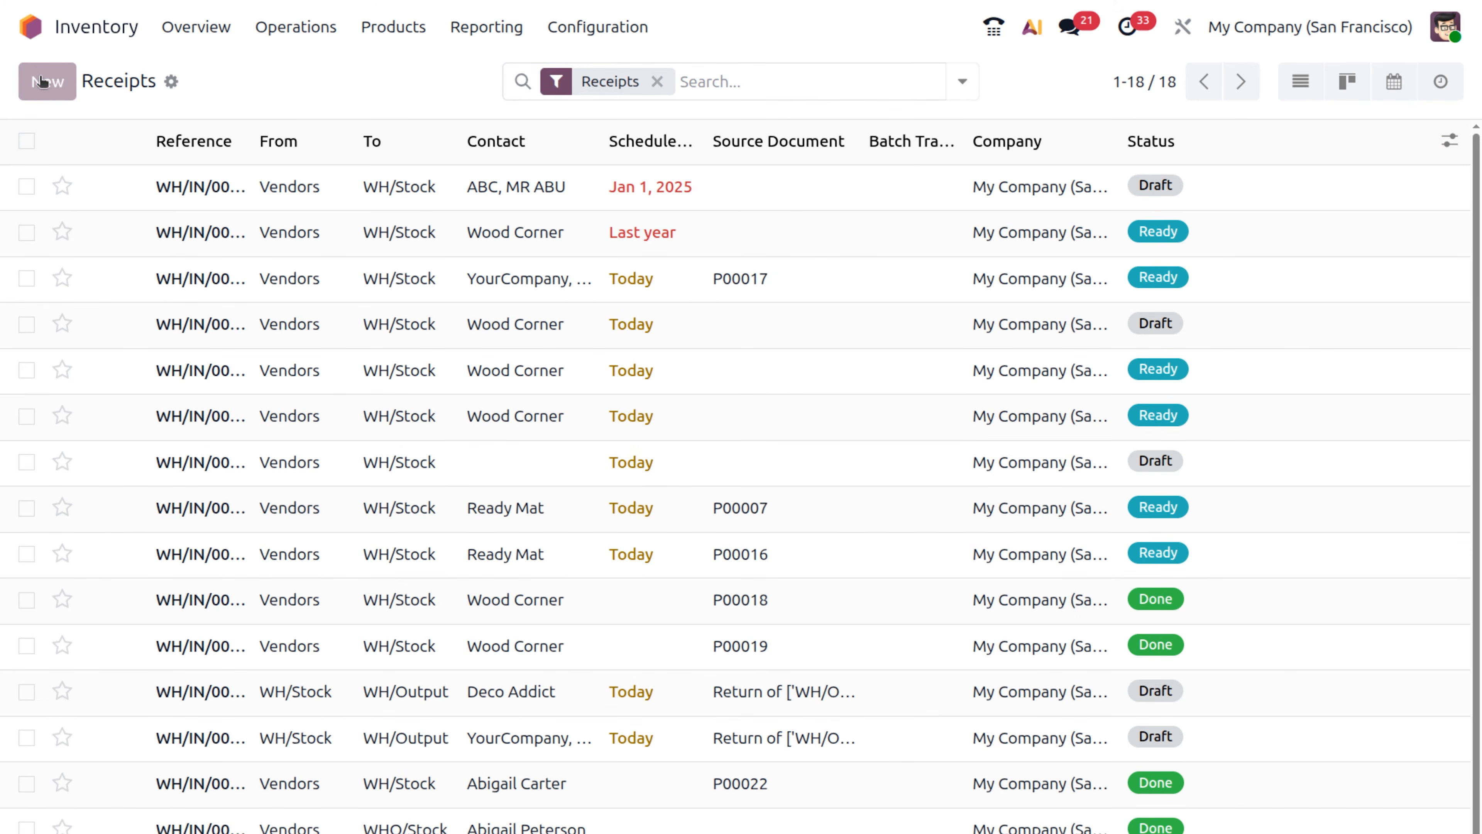
click(234, 282)
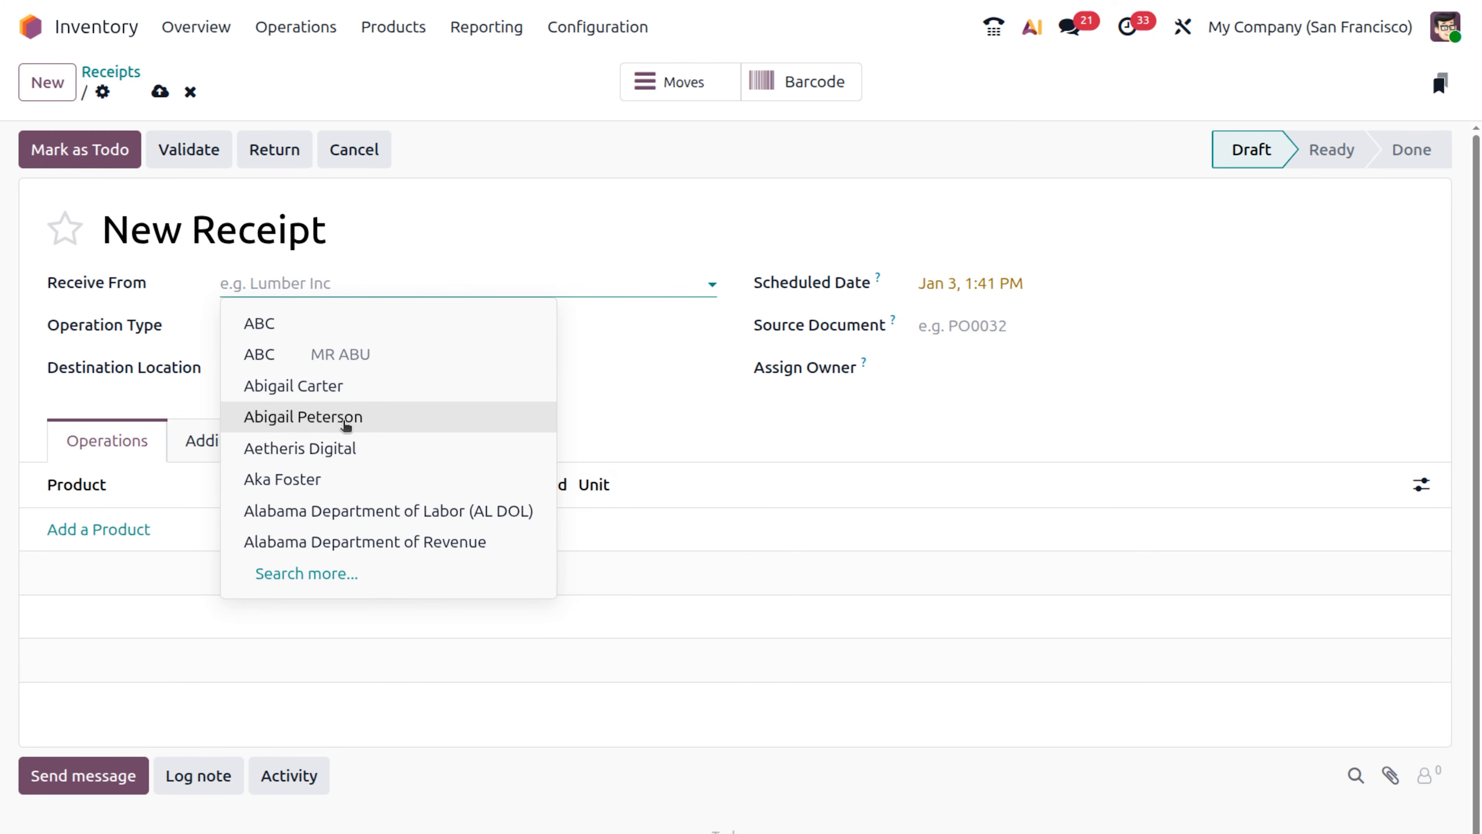
click(358, 480)
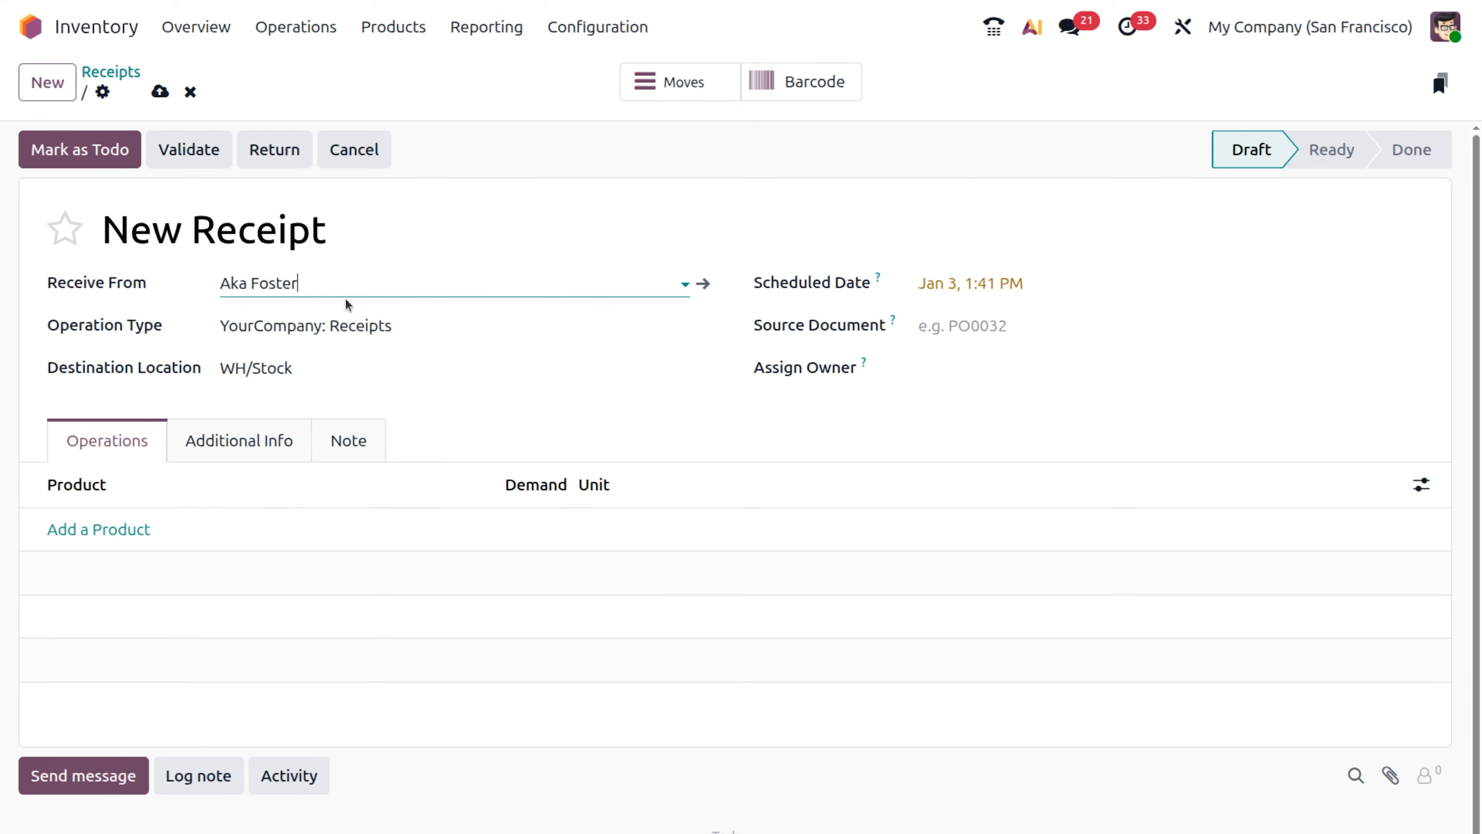
click(959, 369)
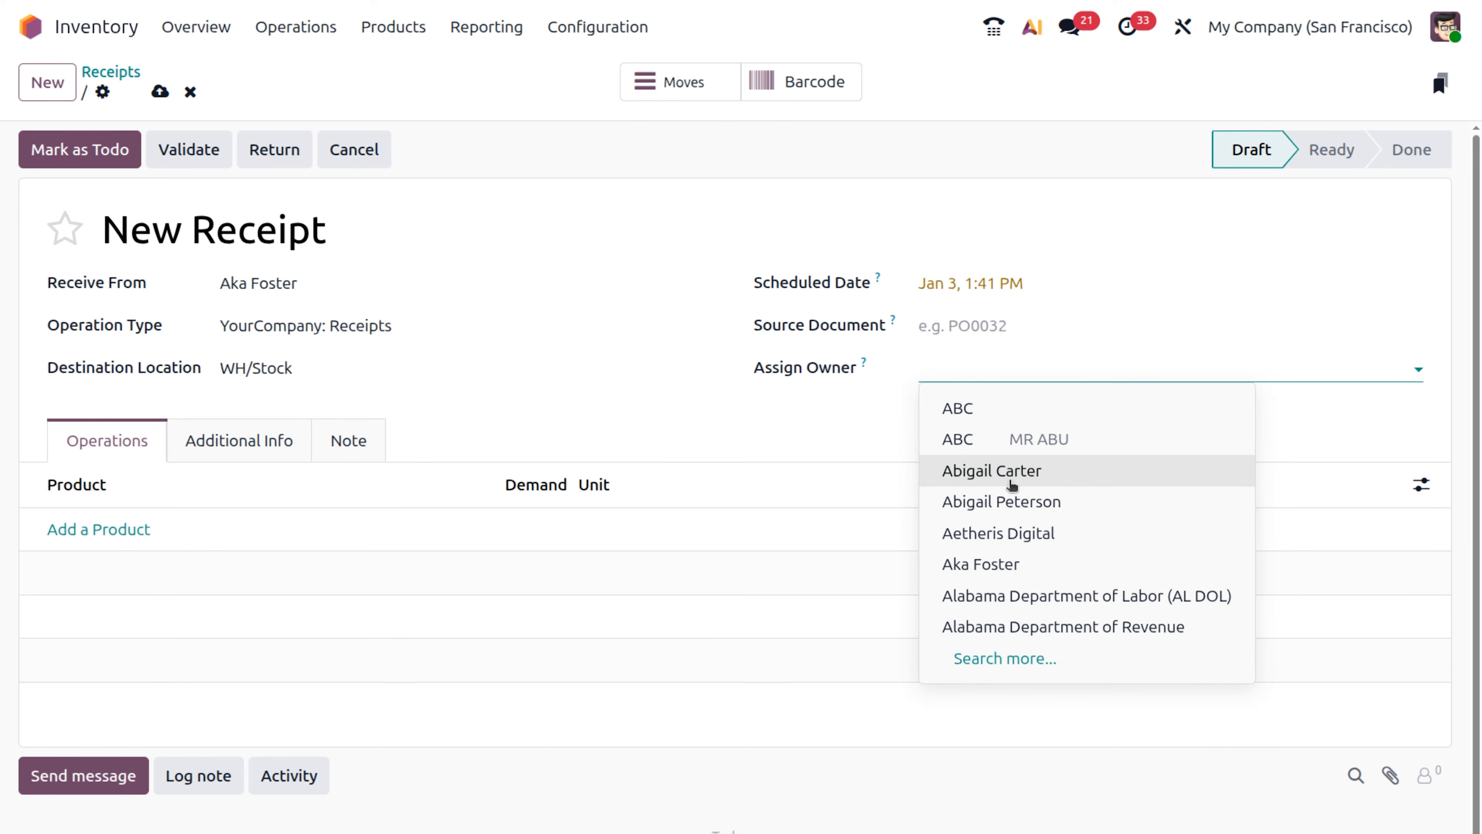
click(1021, 561)
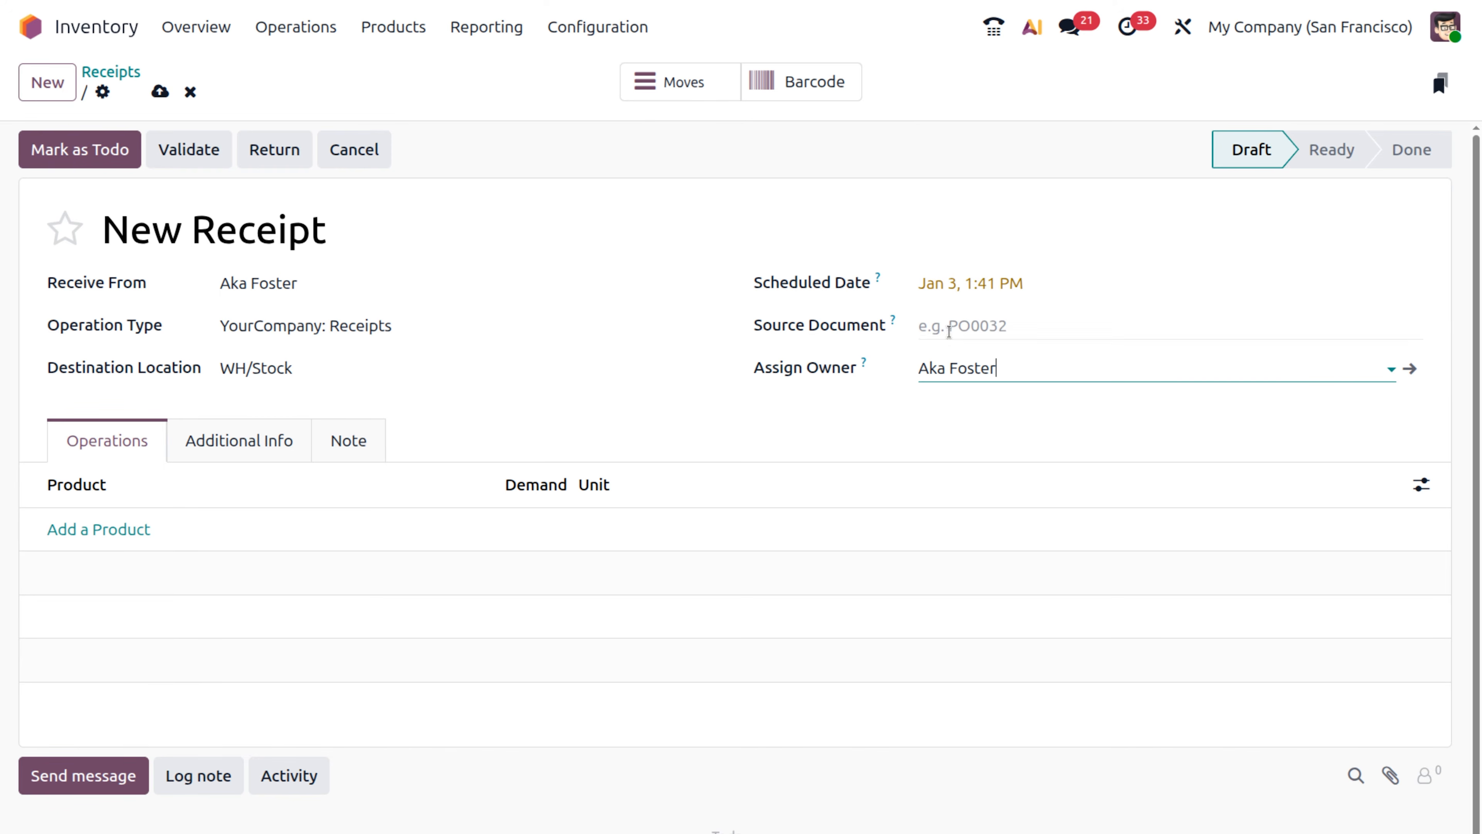
- Add the product burger to the receipt with a demand of 5 units
click(134, 530)
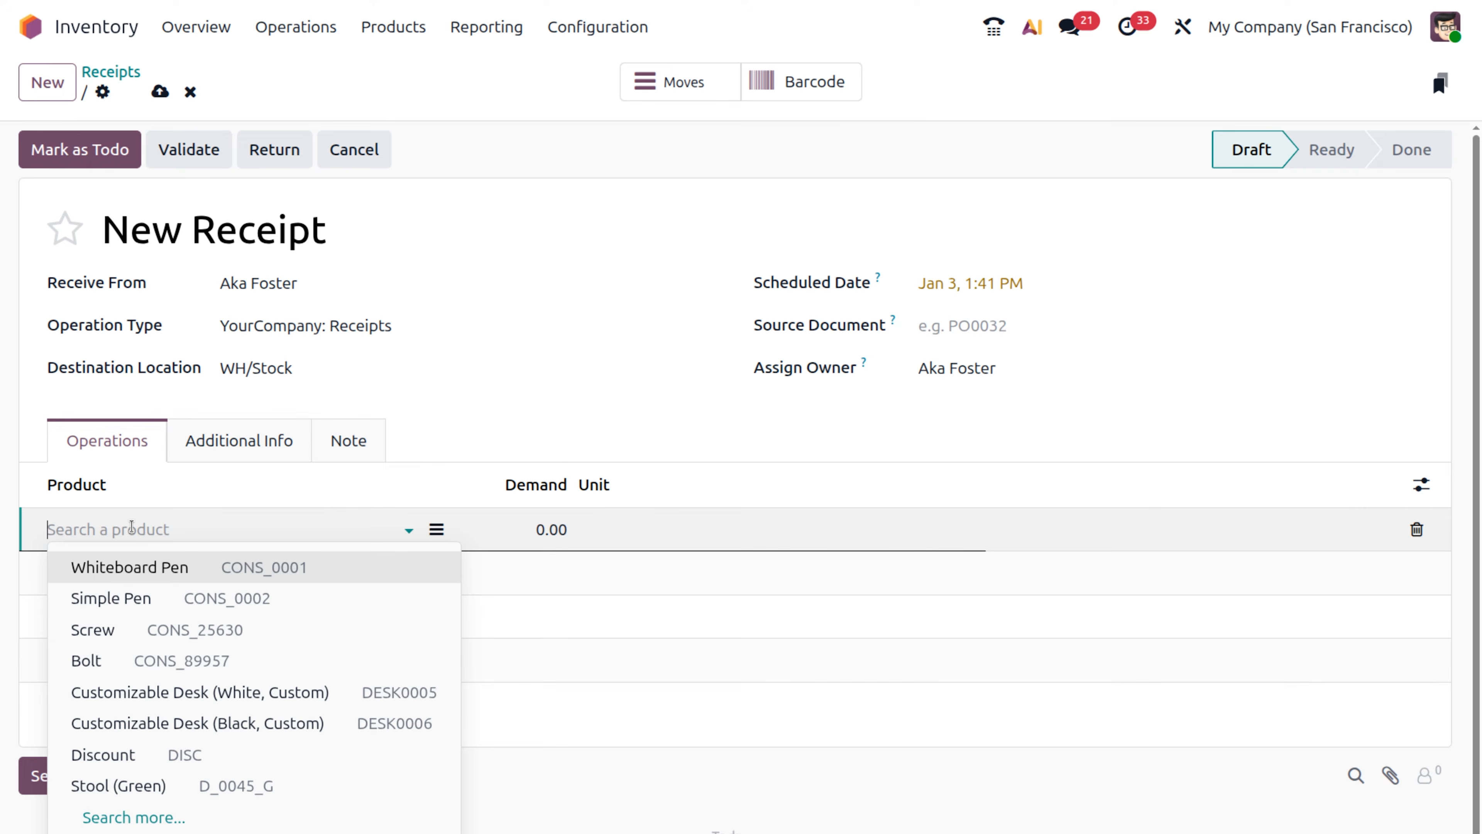
text(burge)
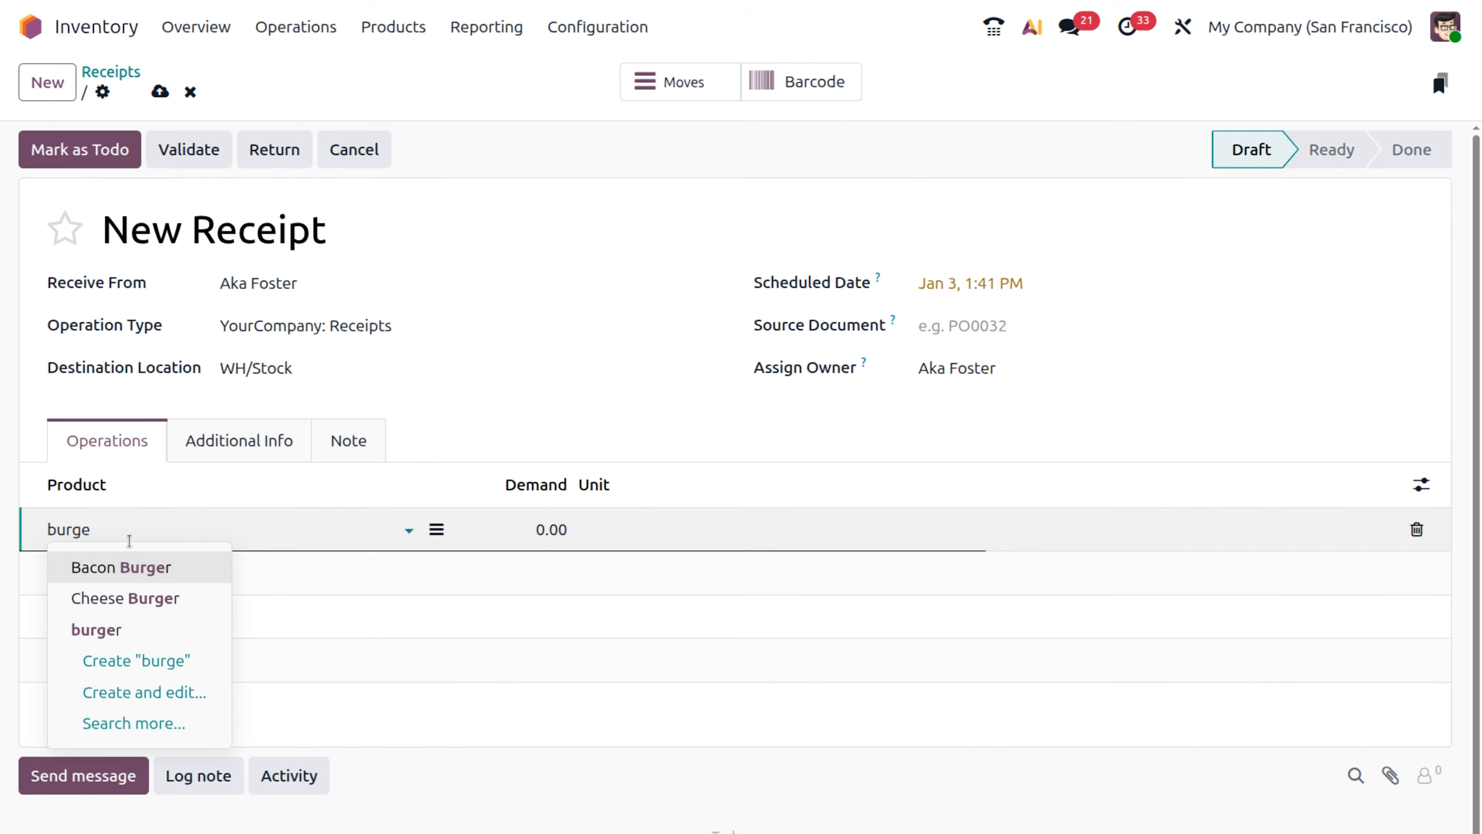
click(131, 631)
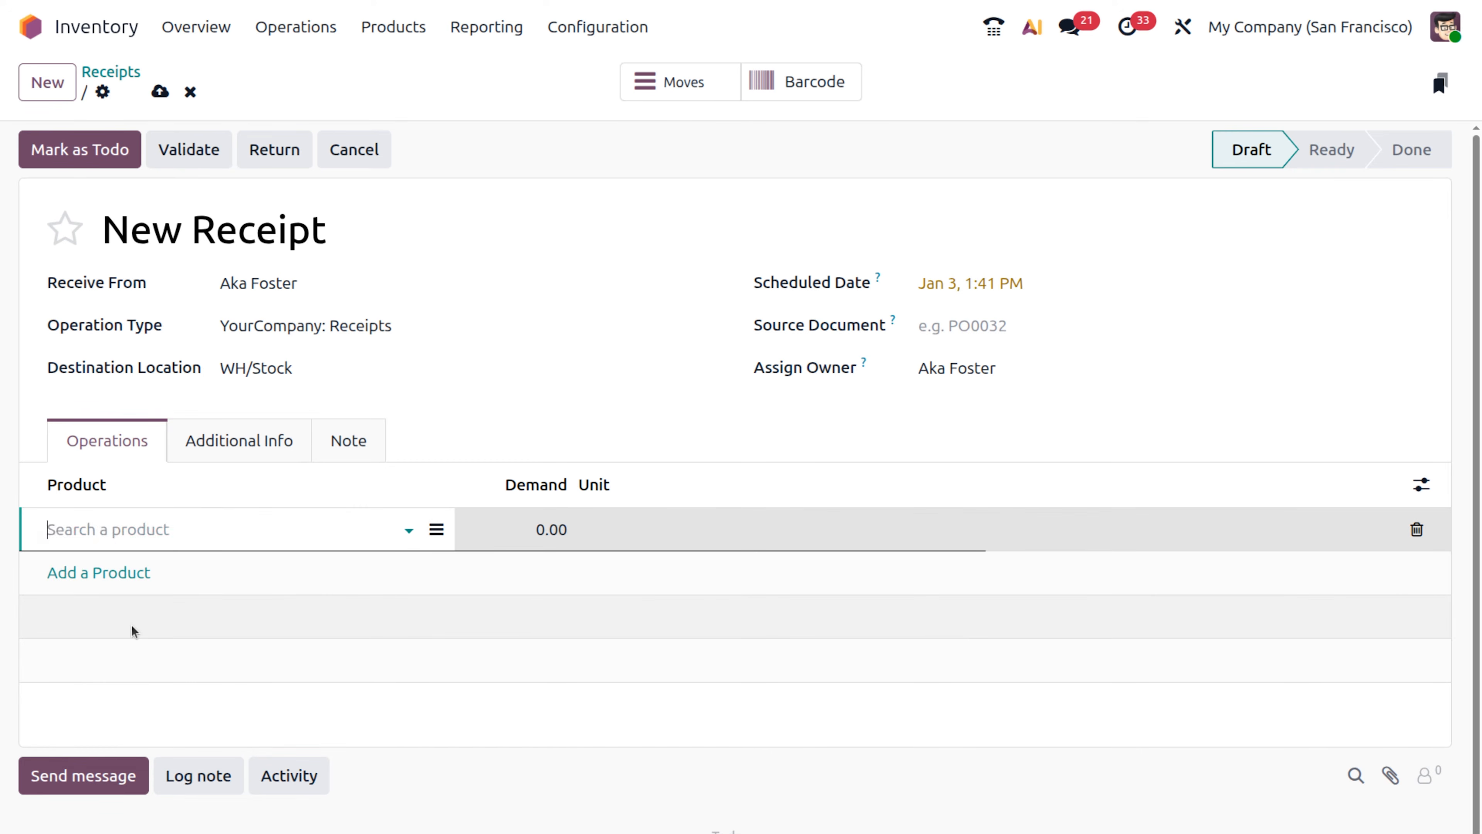
click(553, 530)
text(5)
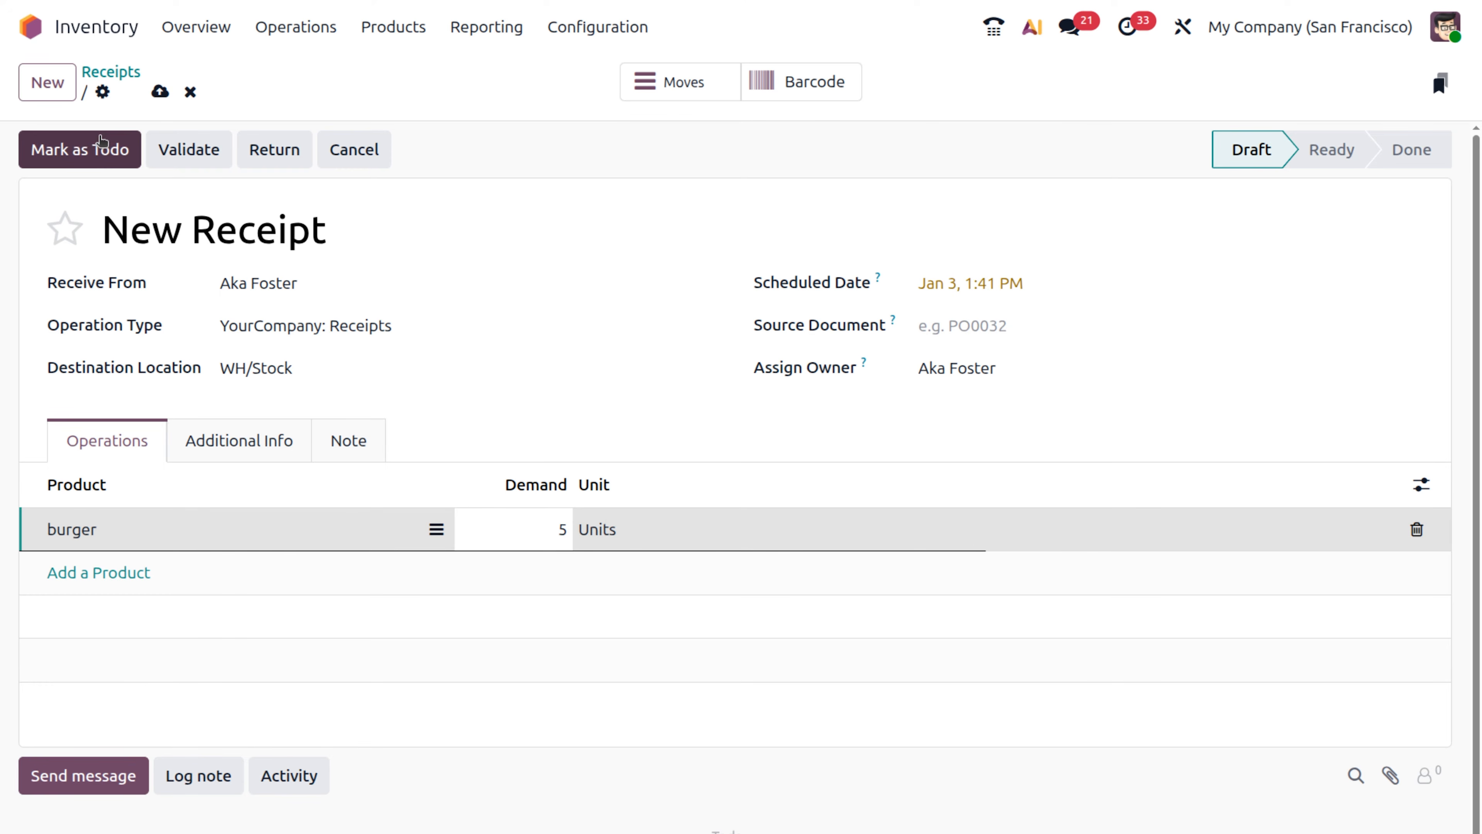
- Mark the burger receipt as to do and try to validate it without a lot number
click(100, 148)
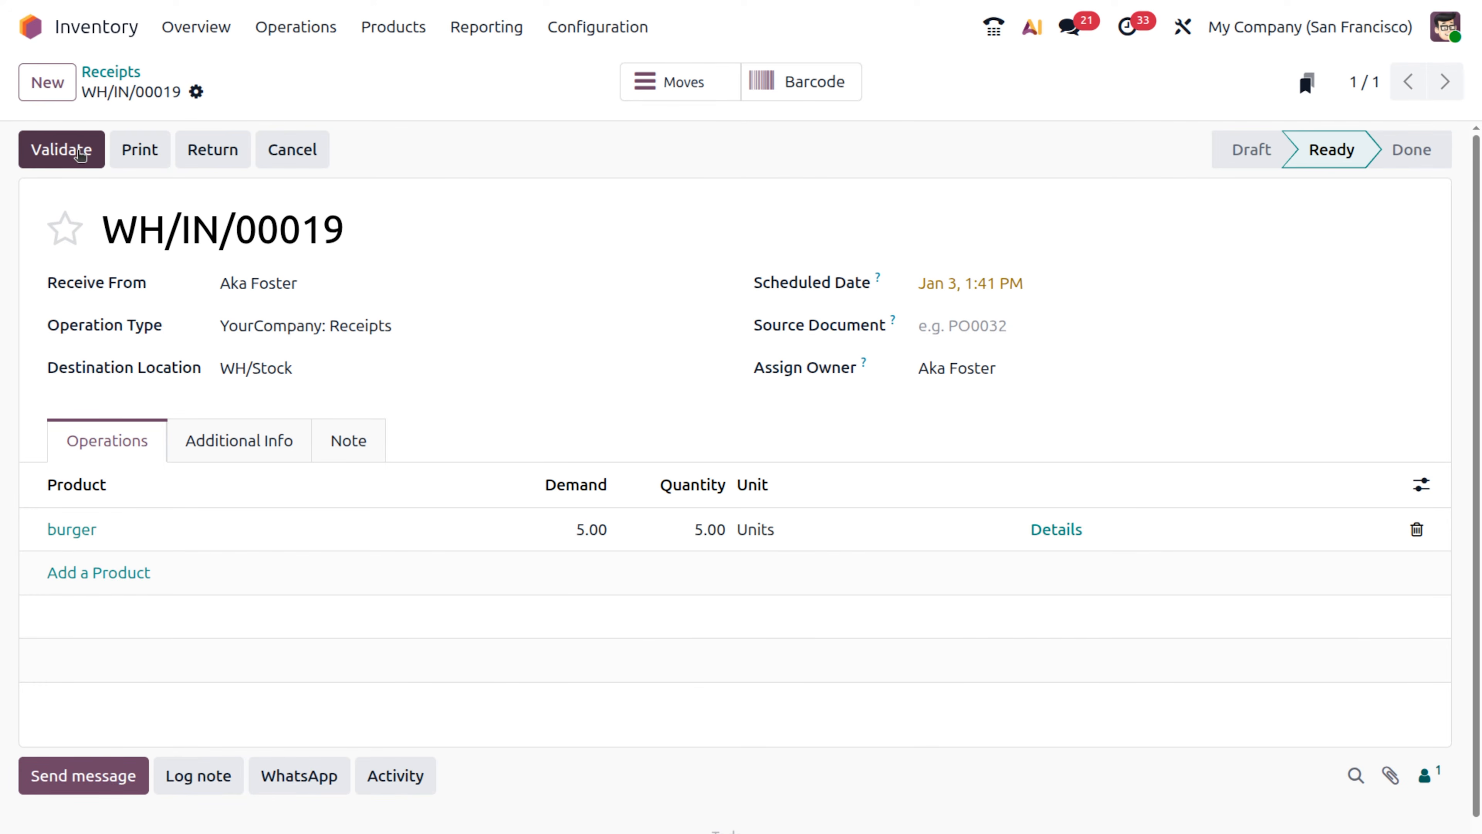
click(81, 153)
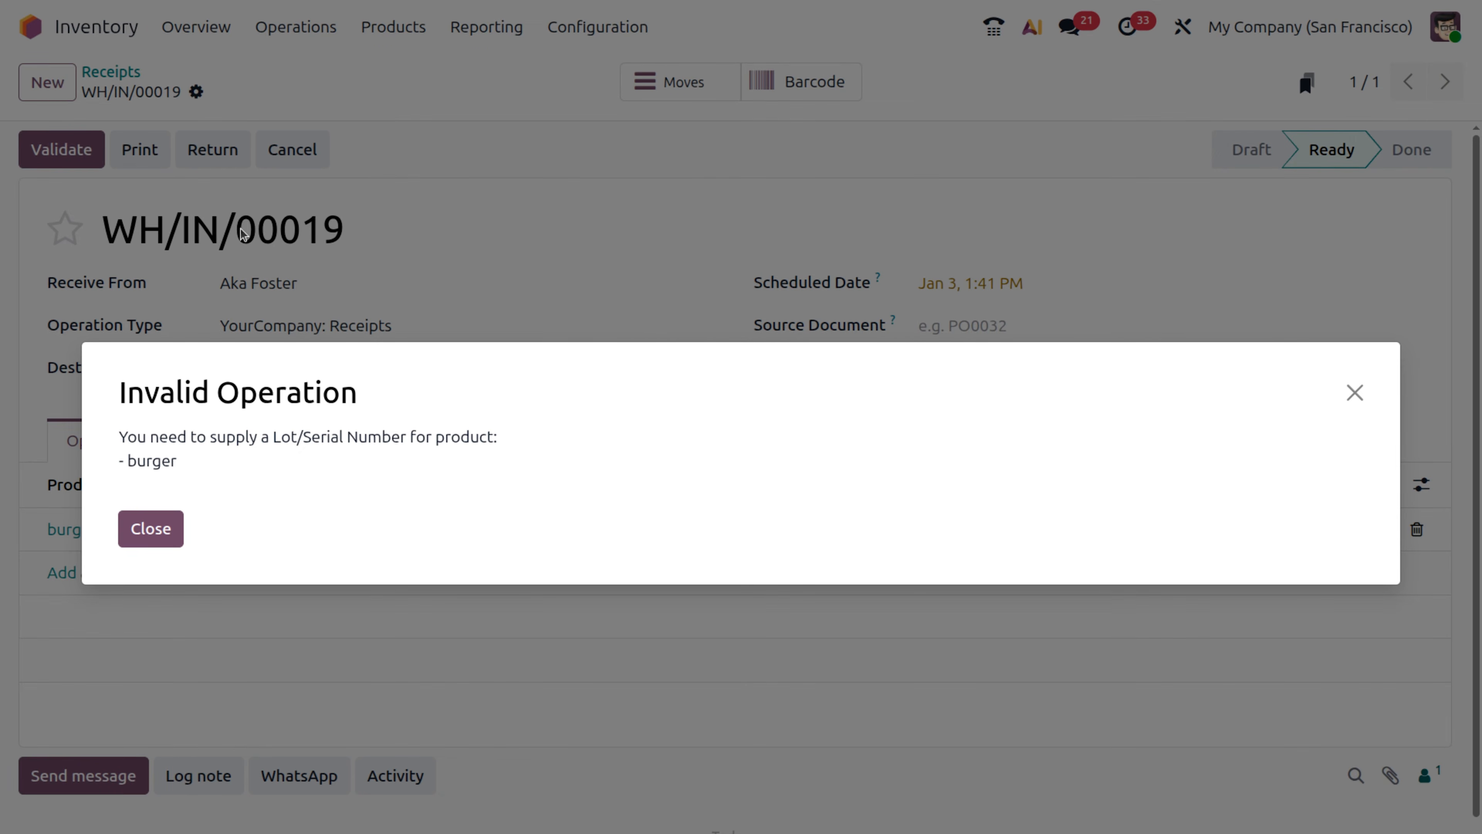
click(152, 527)
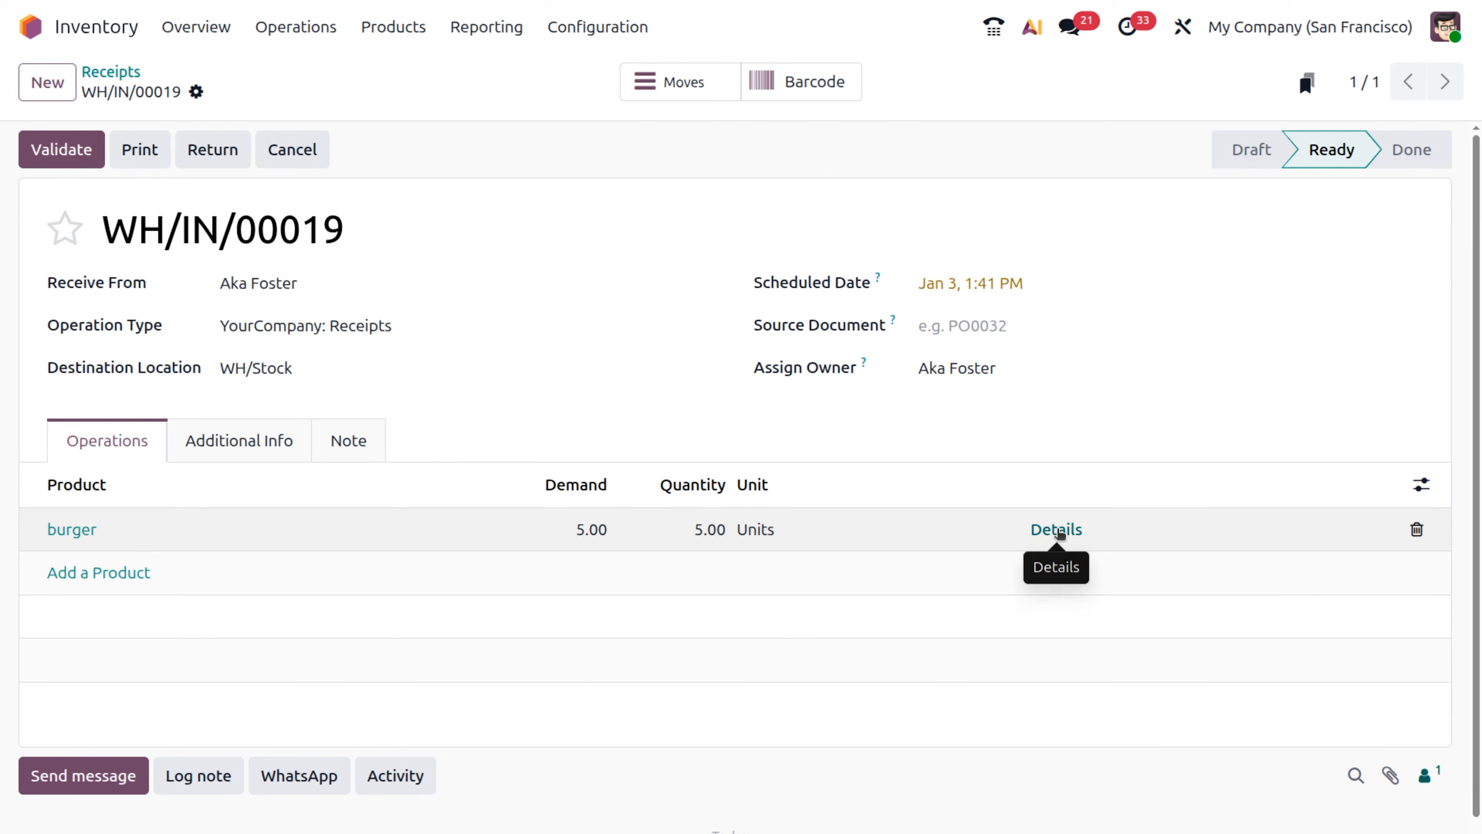
- In the burger line's detailed operations, enter lot number bg-003, store it to WH/Stock/Shelf 1 and save
click(1059, 532)
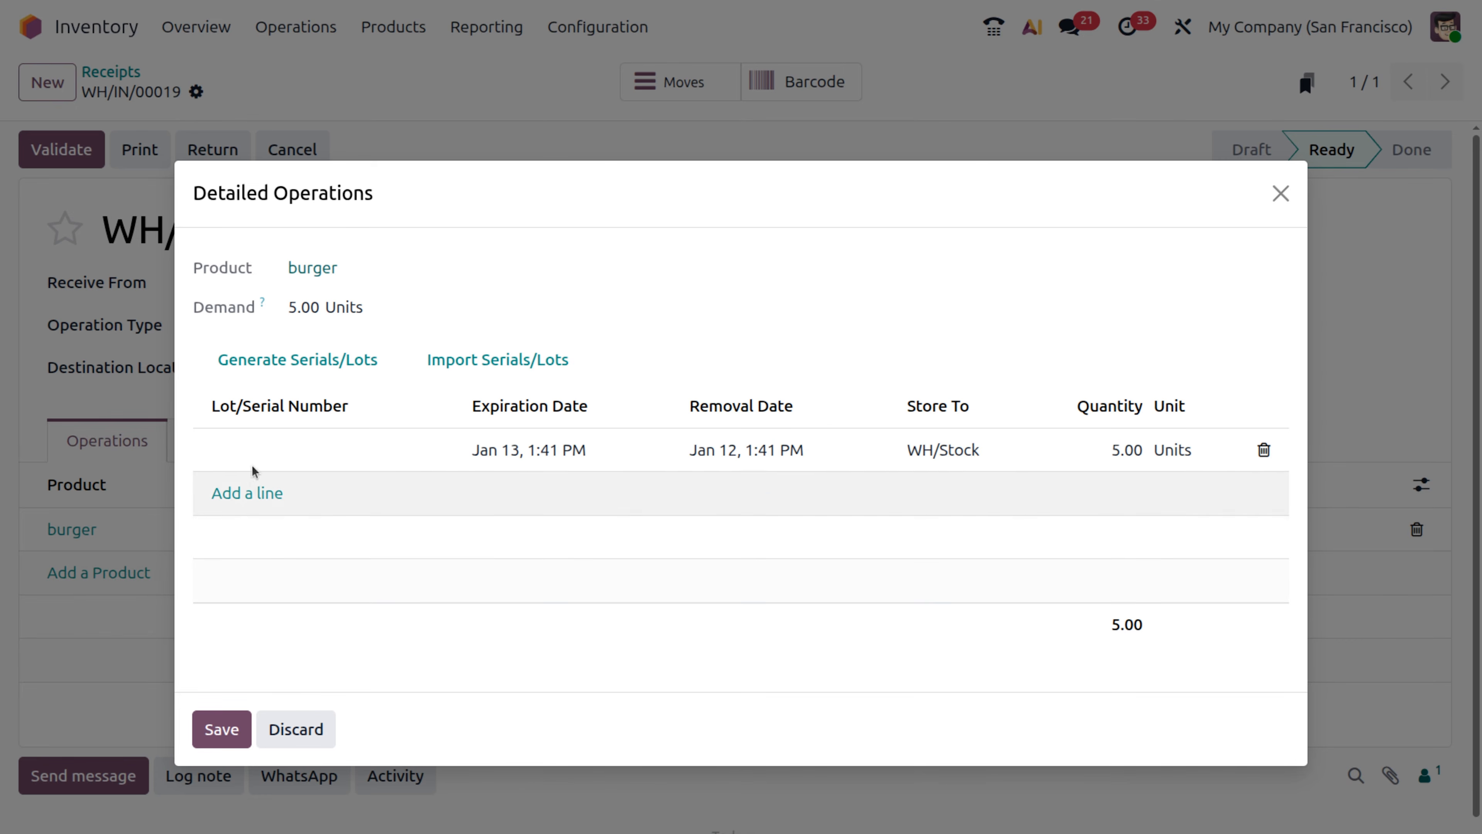
click(256, 452)
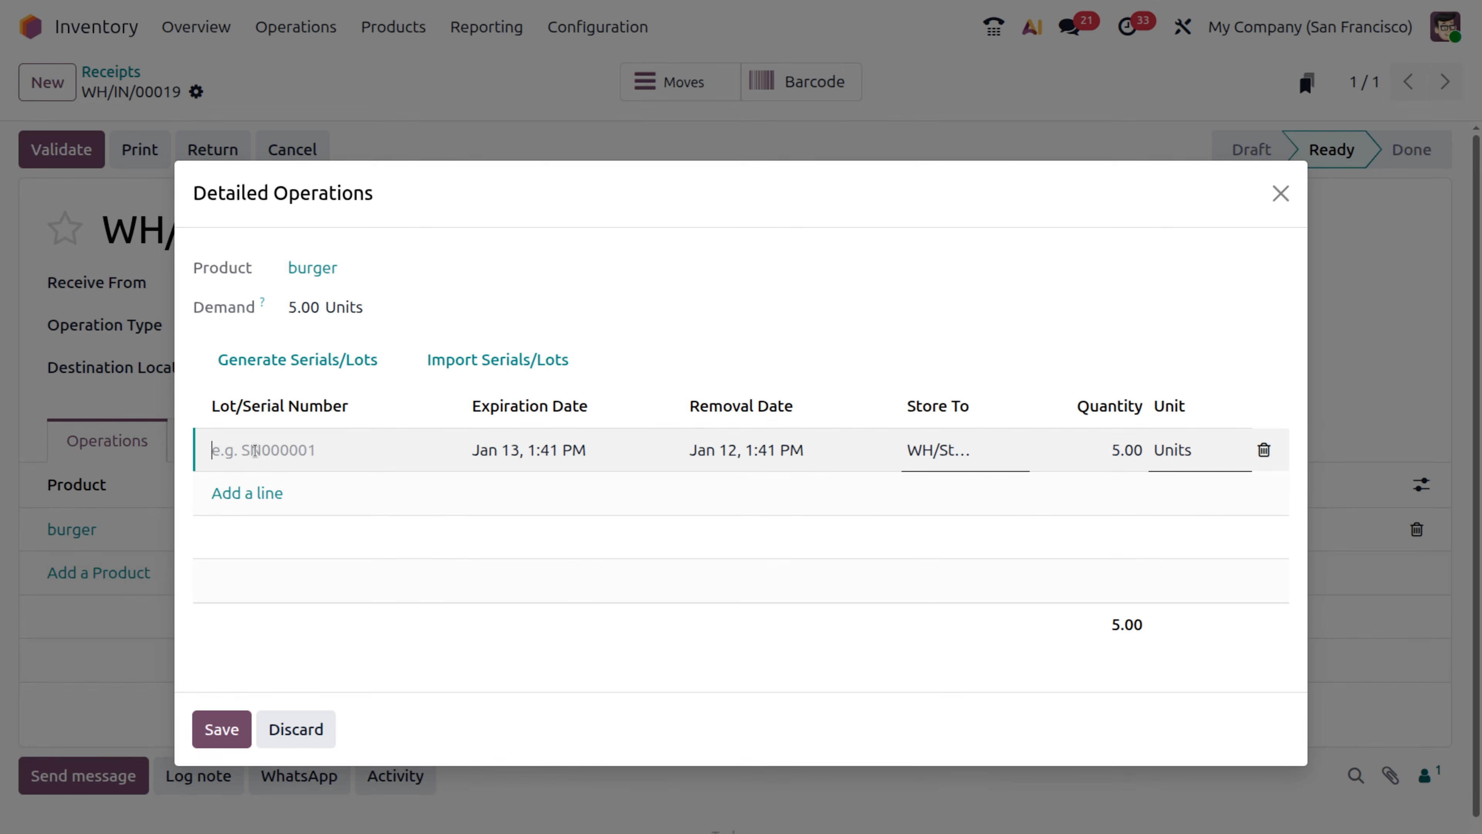
text(bg-003)
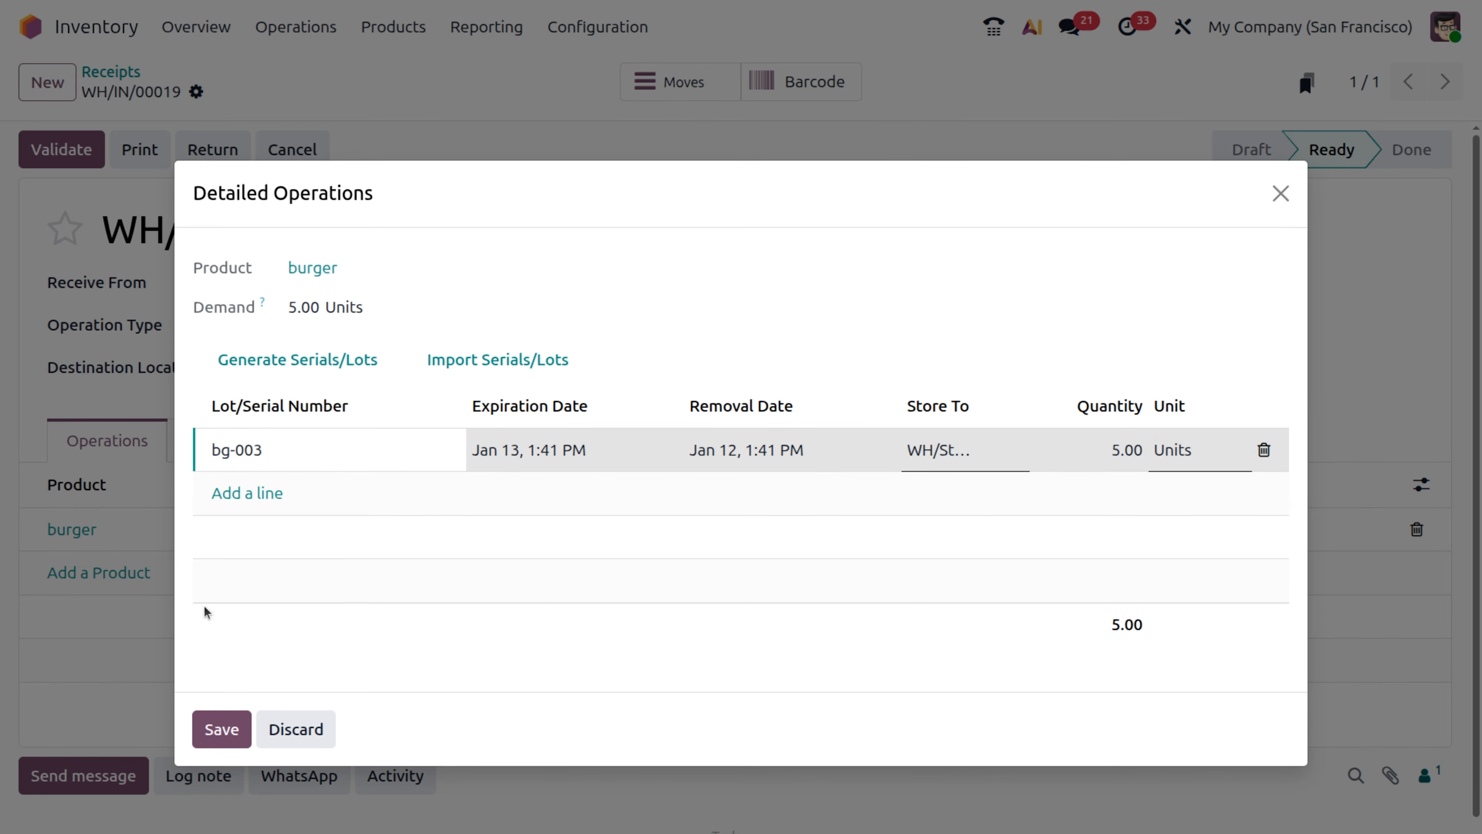
click(952, 457)
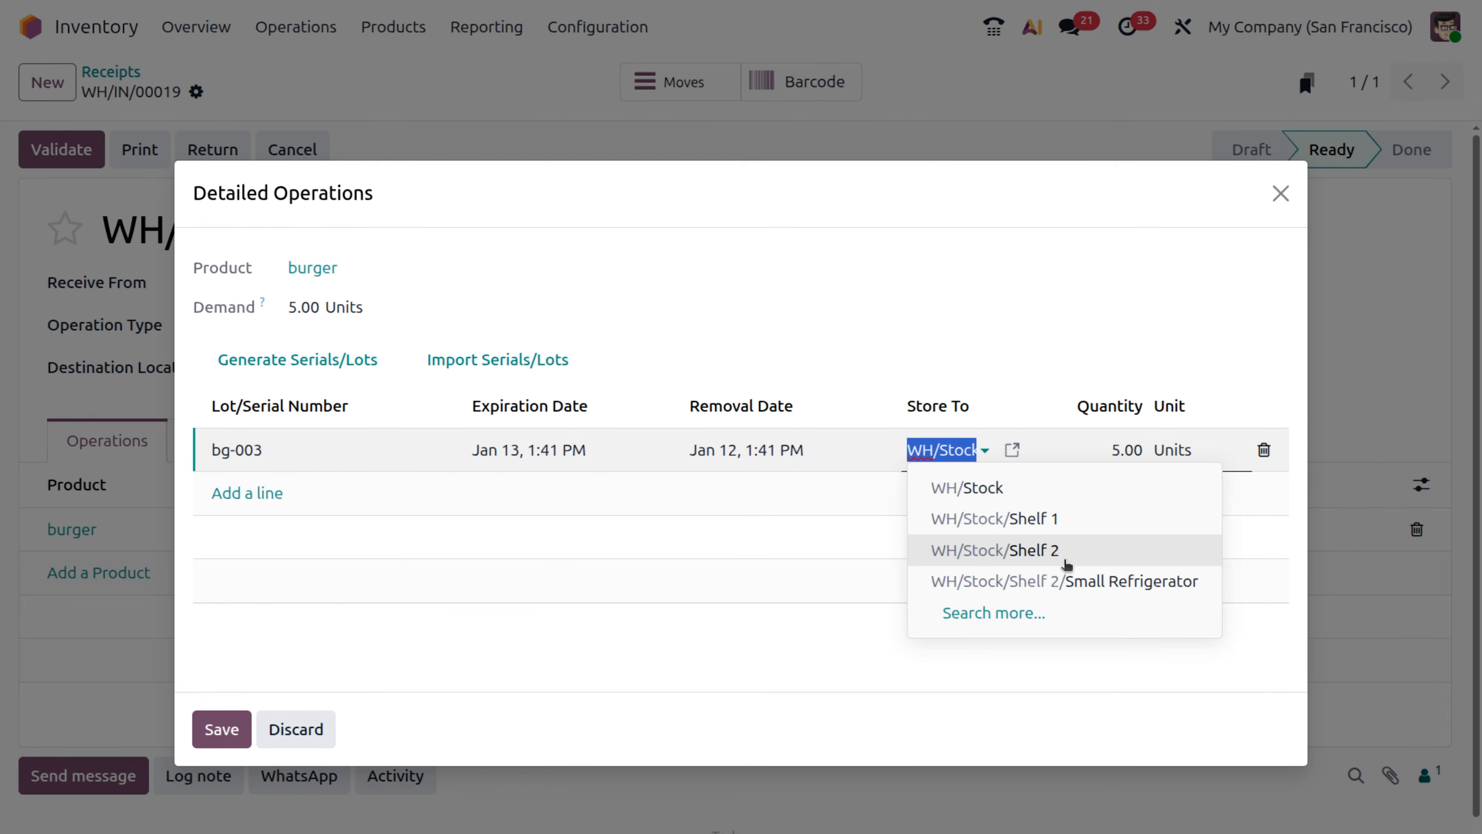
click(1052, 518)
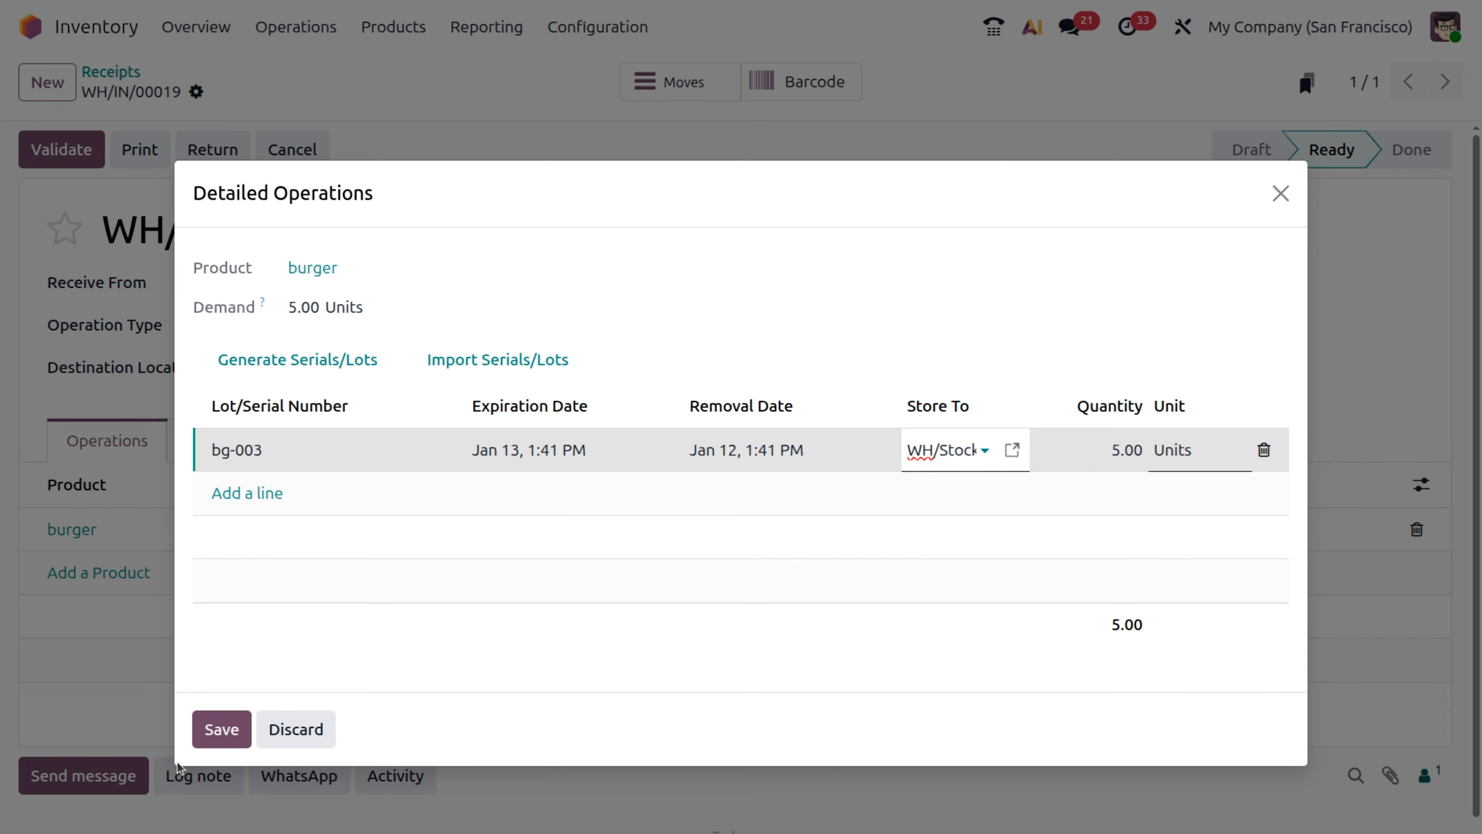
click(220, 729)
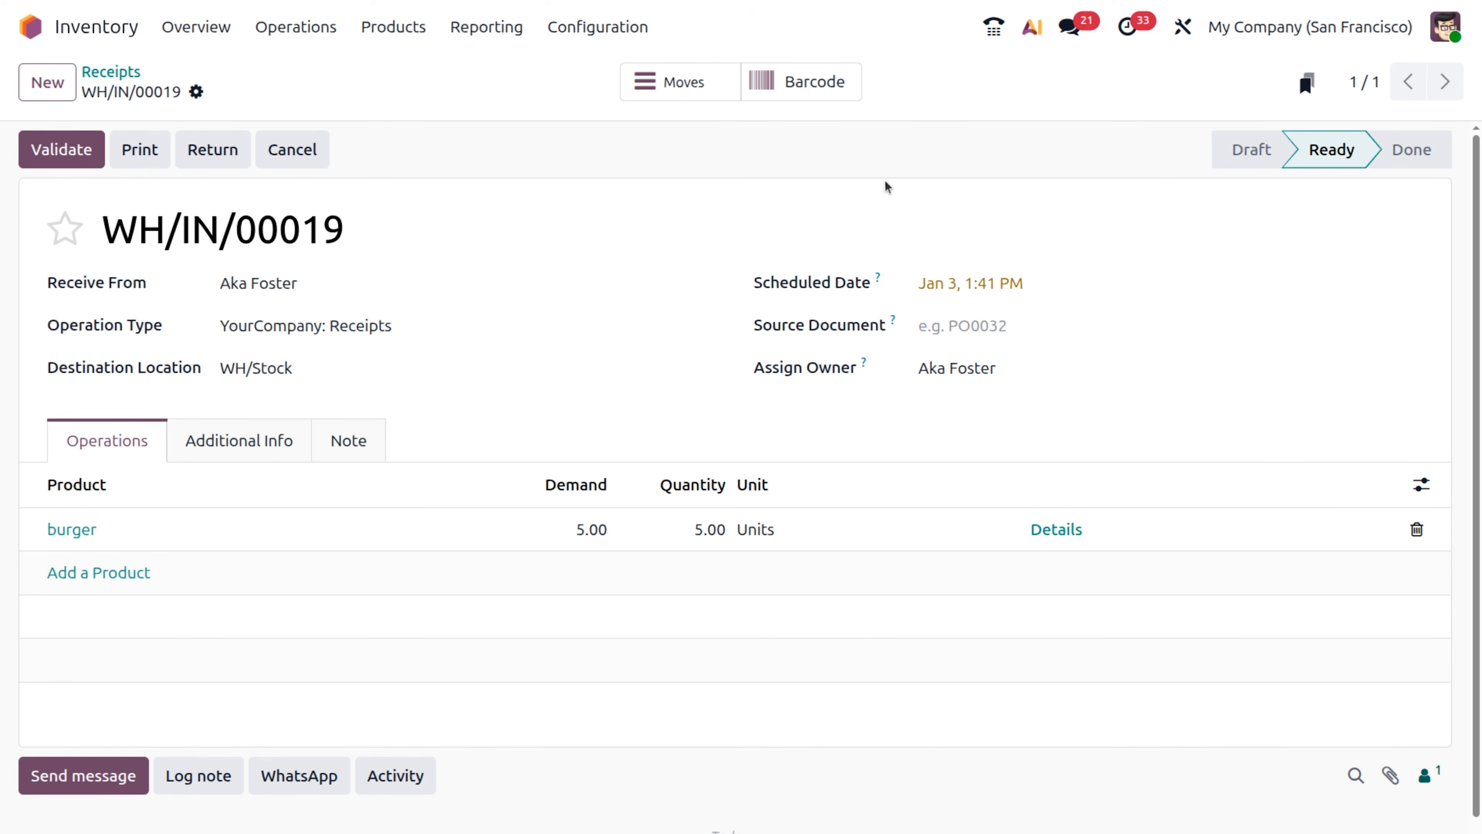
- Validate the burger receipt and check its traceability report, returning to the receipt
click(68, 151)
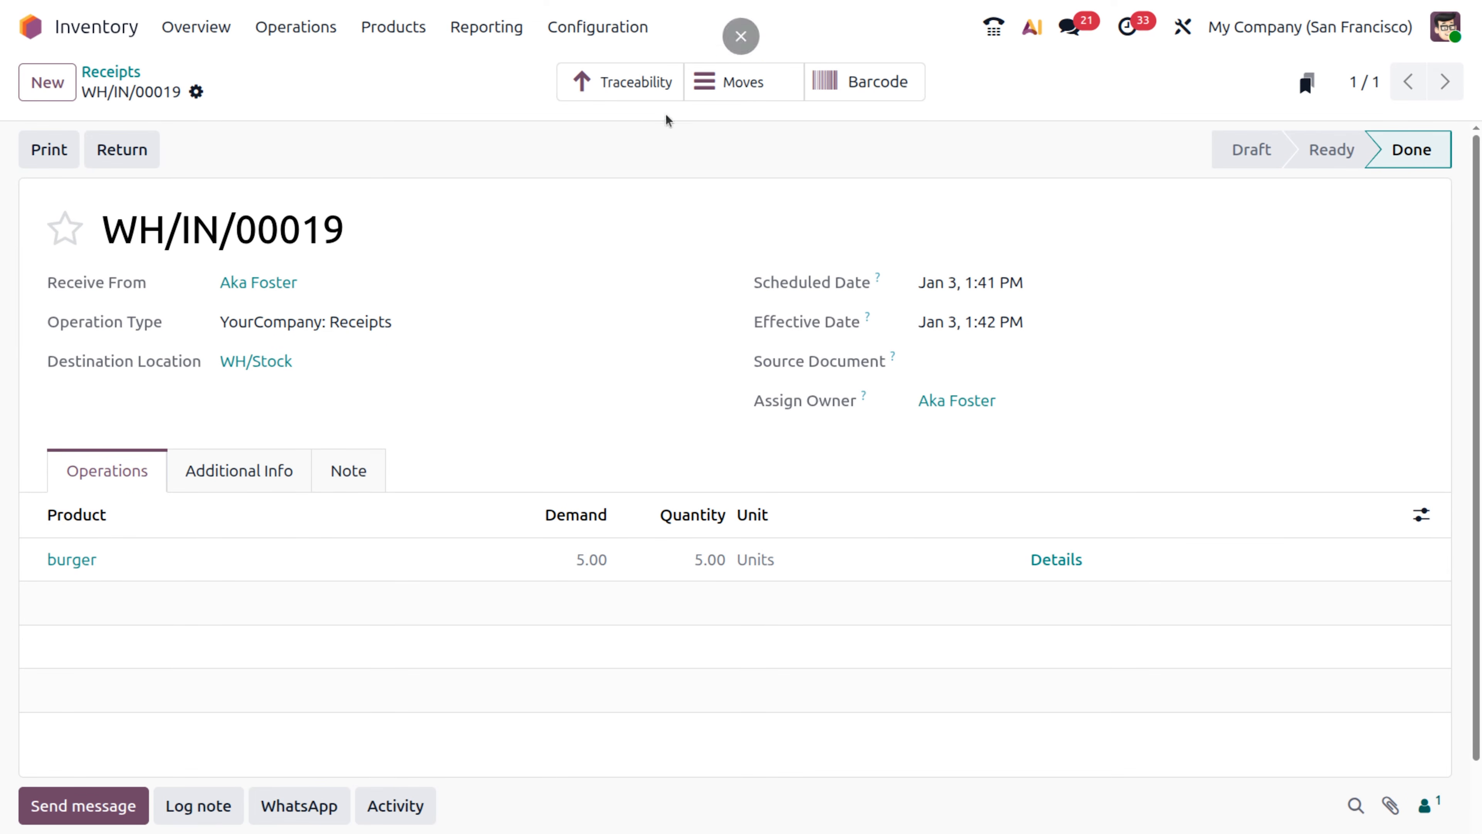
click(632, 86)
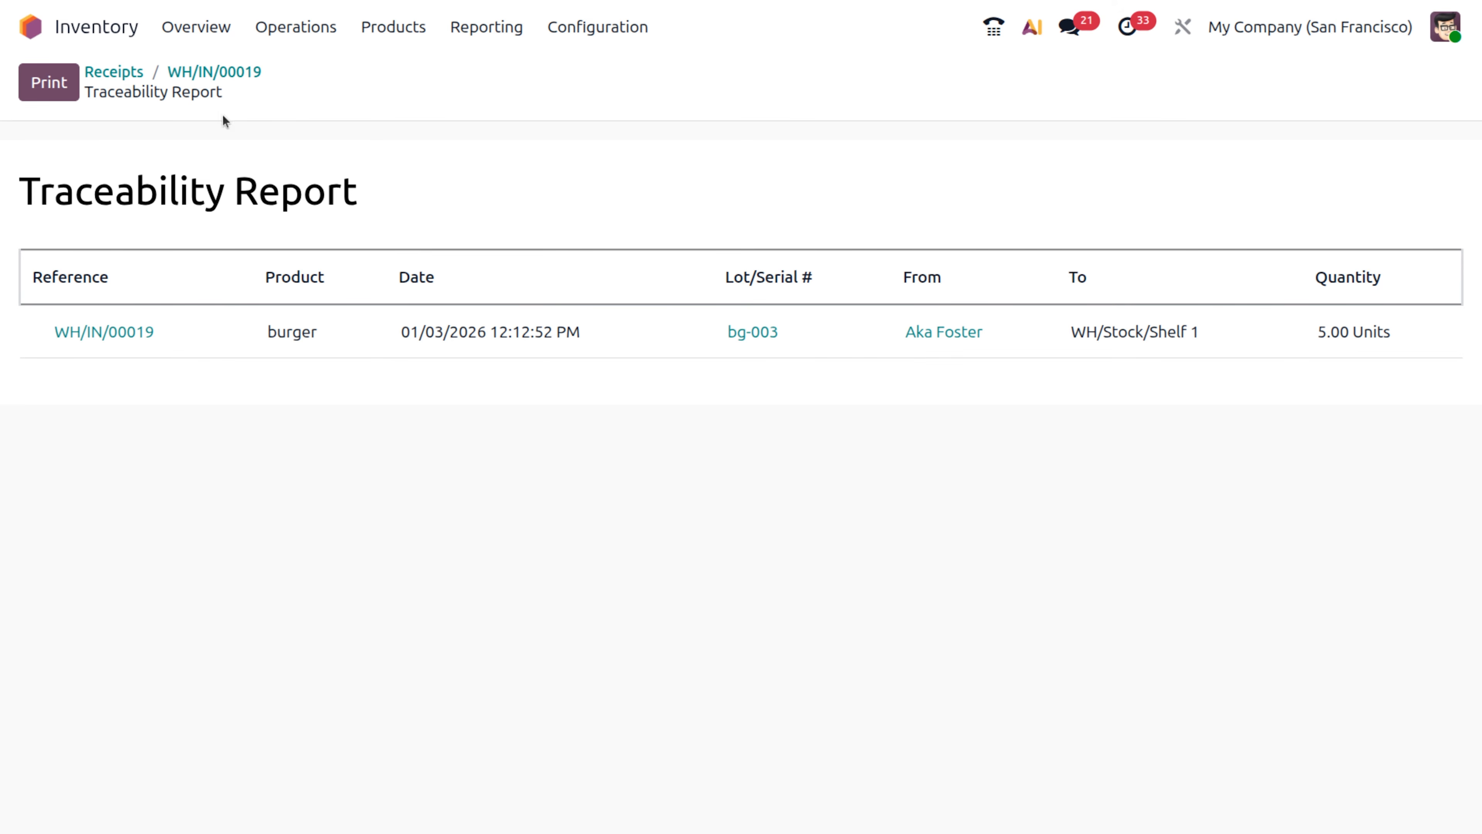
click(201, 76)
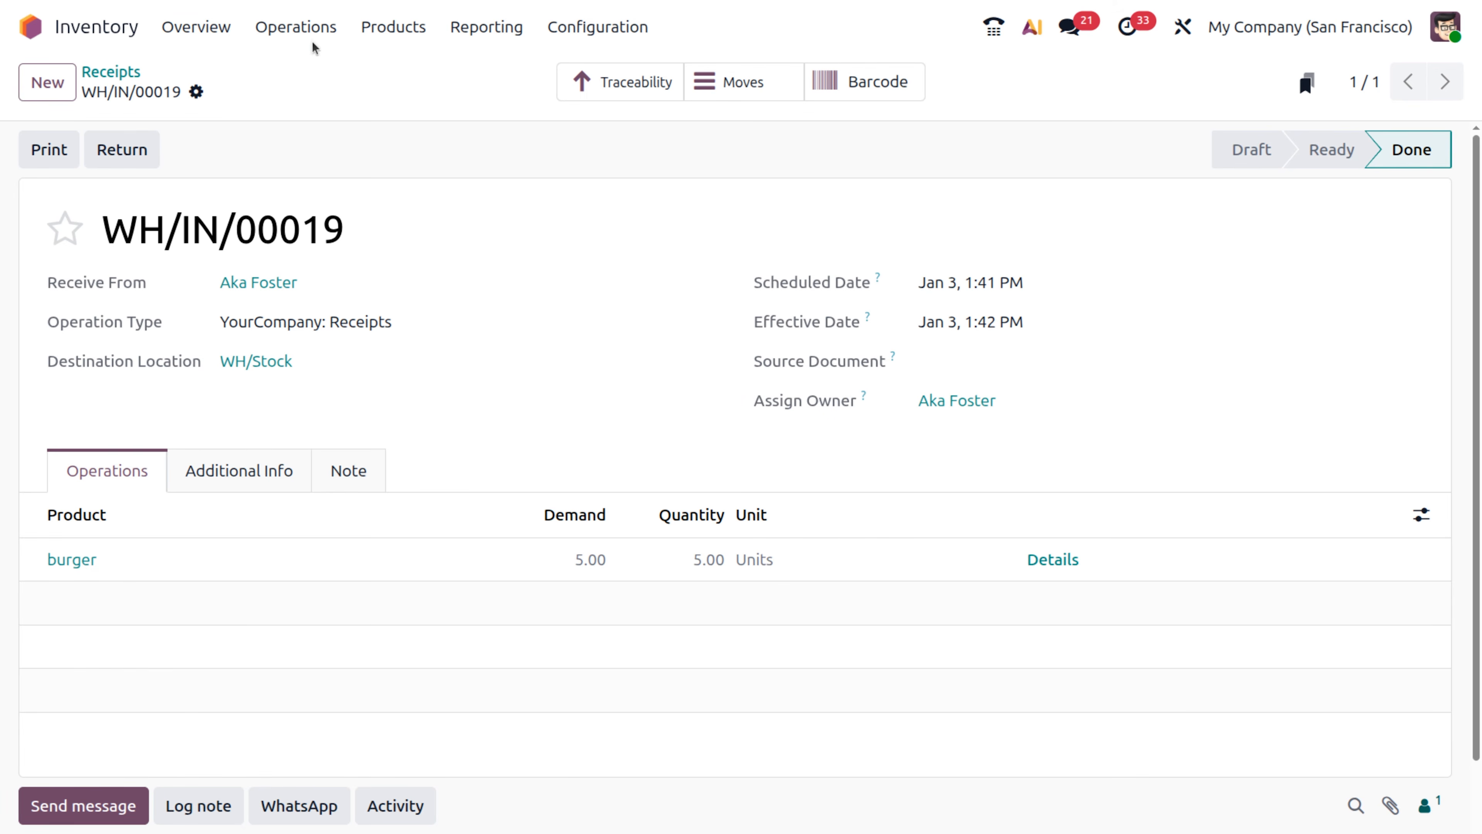
- Create a new delivery order and select a customer contact as the delivery address
click(309, 28)
click(342, 137)
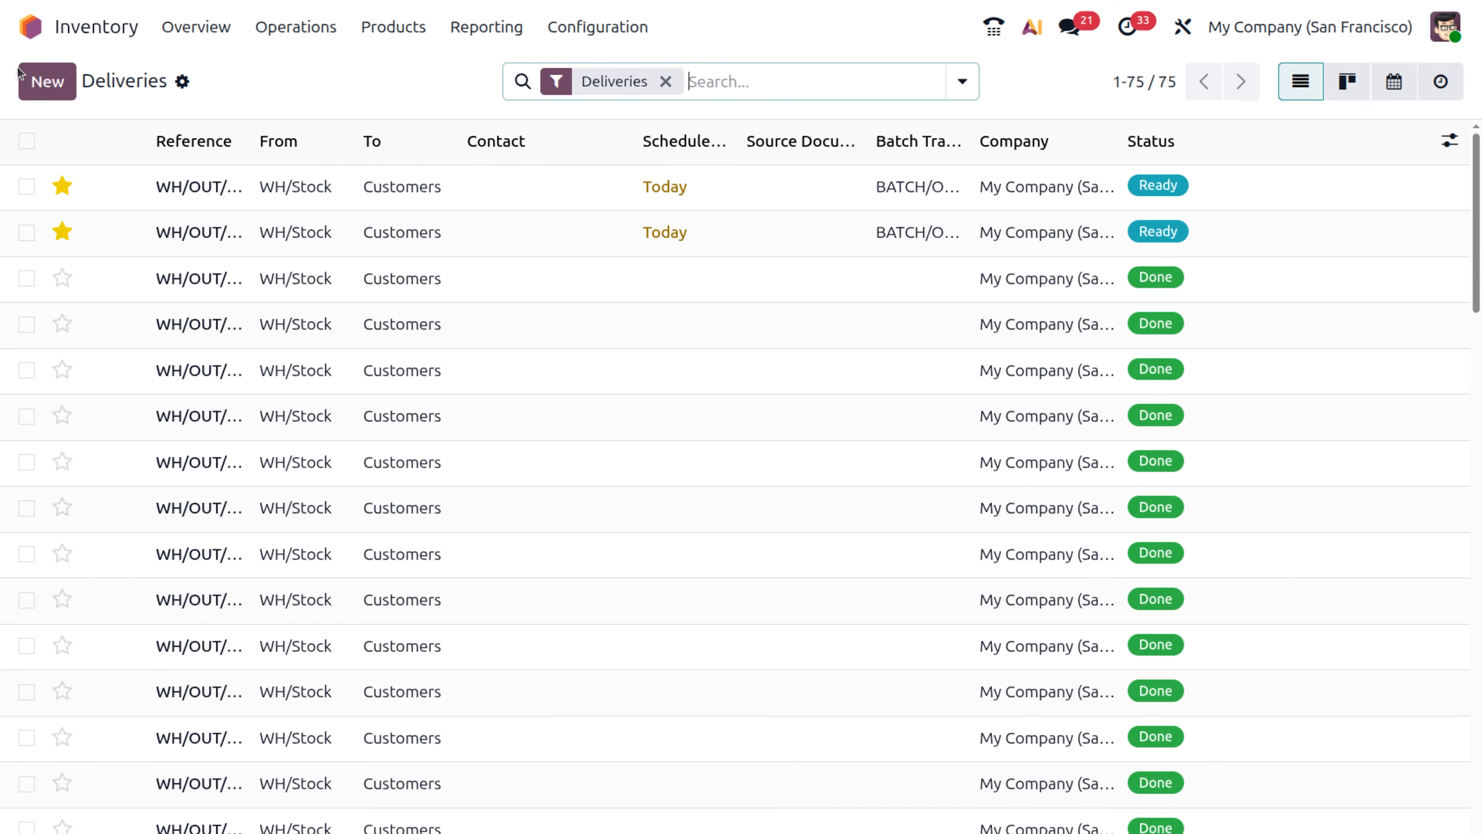
click(26, 82)
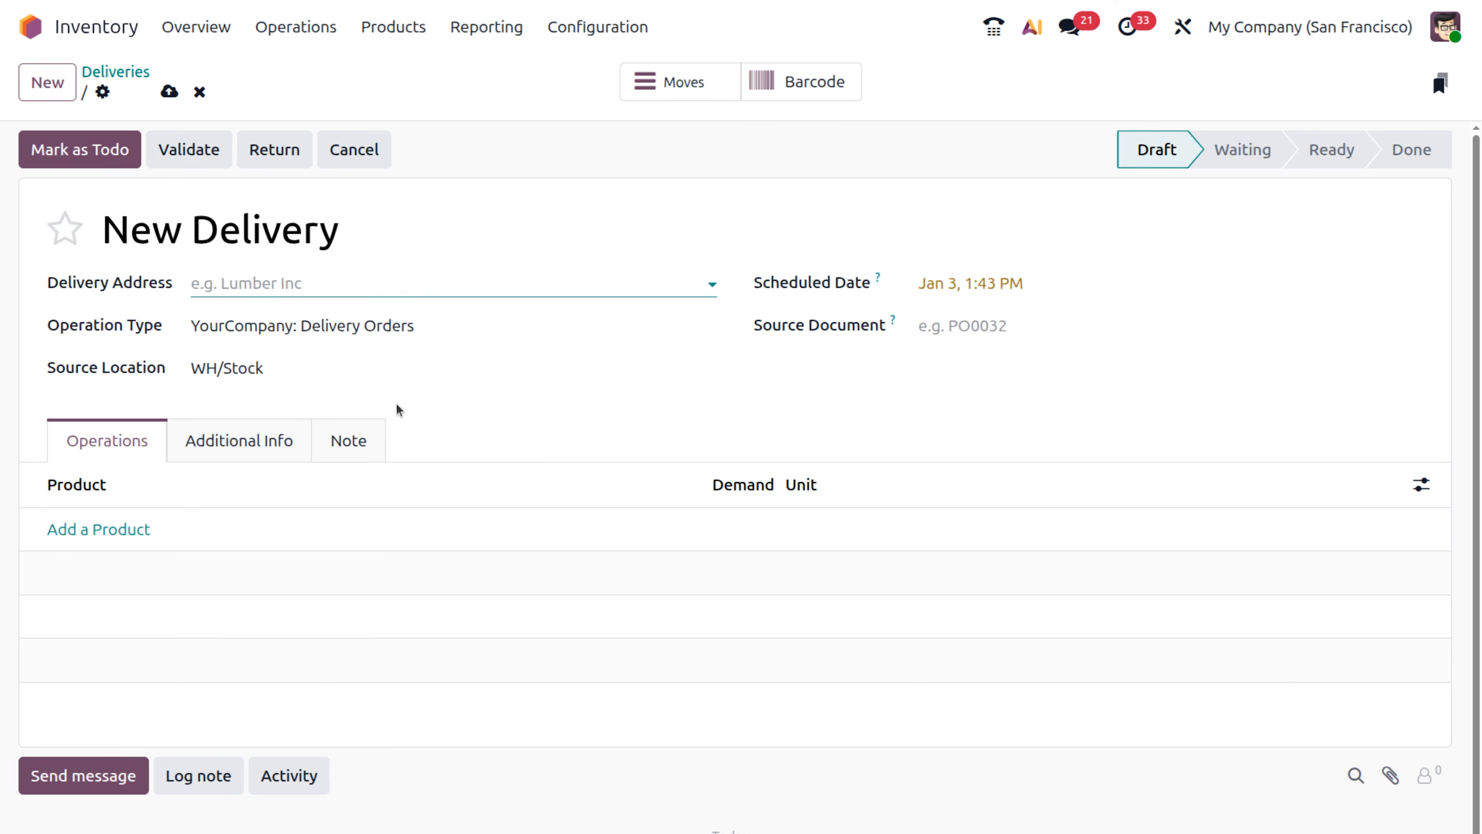
click(279, 283)
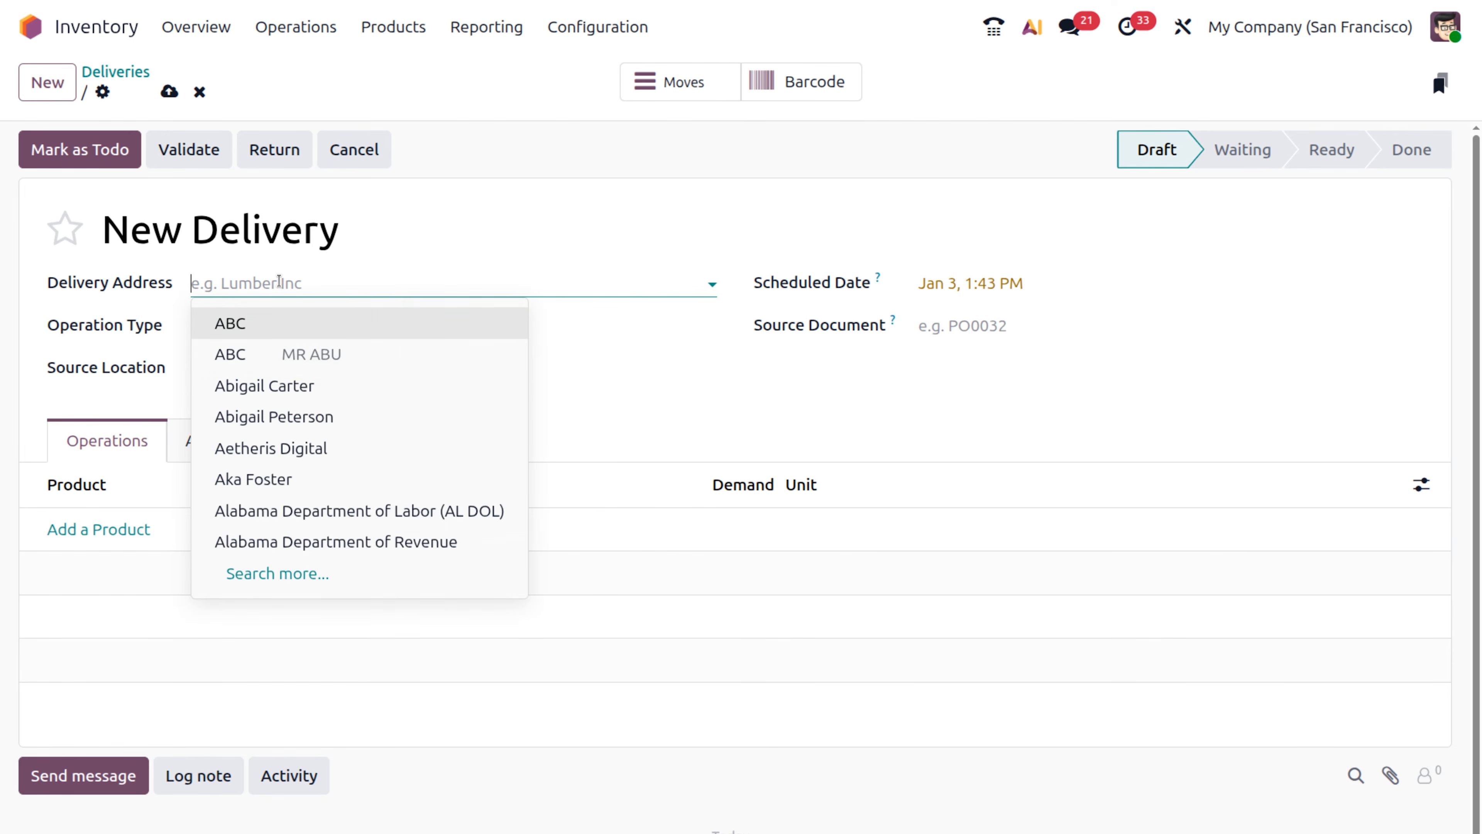
click(308, 417)
- Add the product burger to the delivery with a demand of 10 units
click(101, 529)
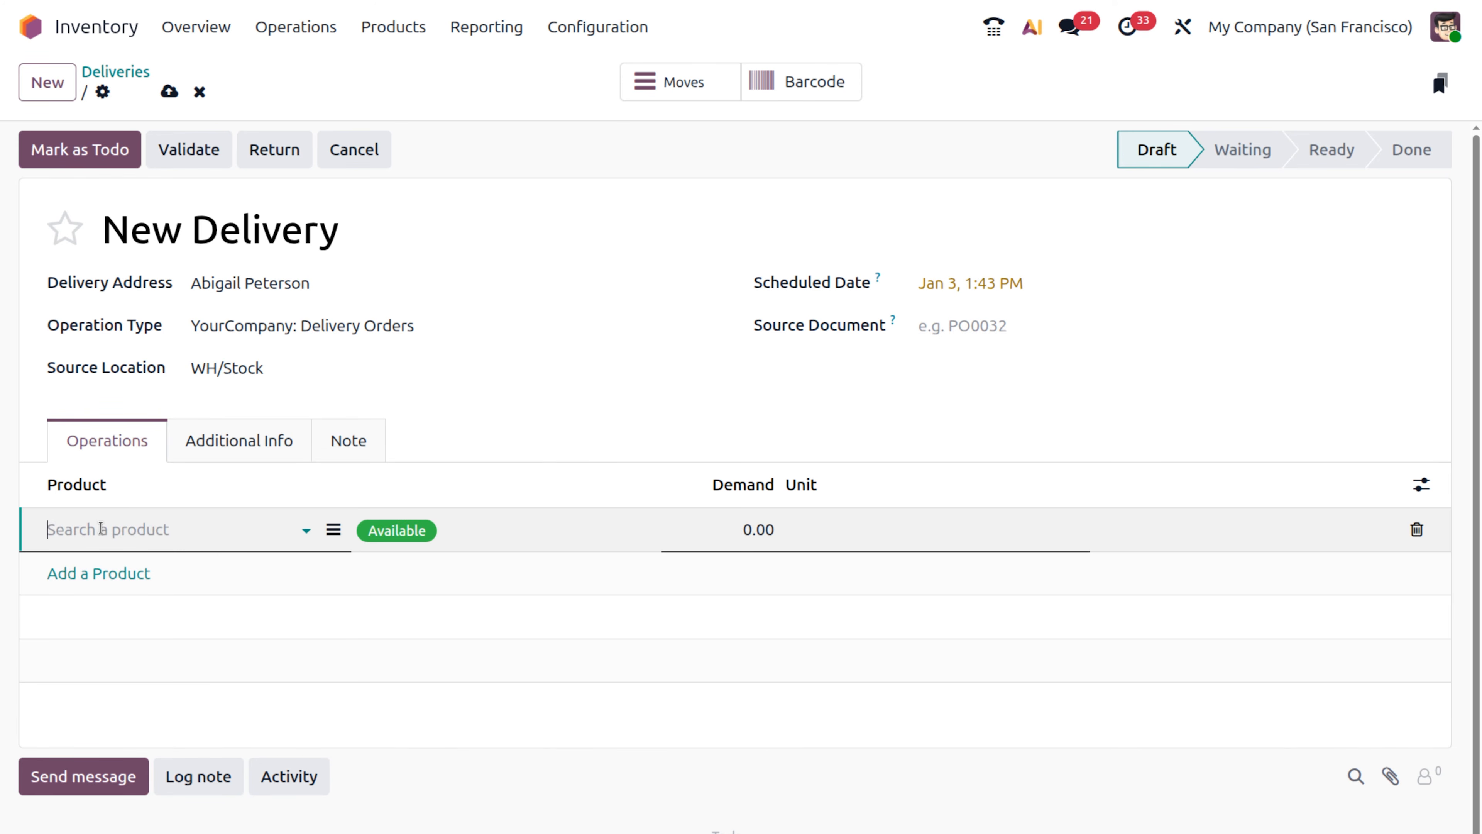
text(burge)
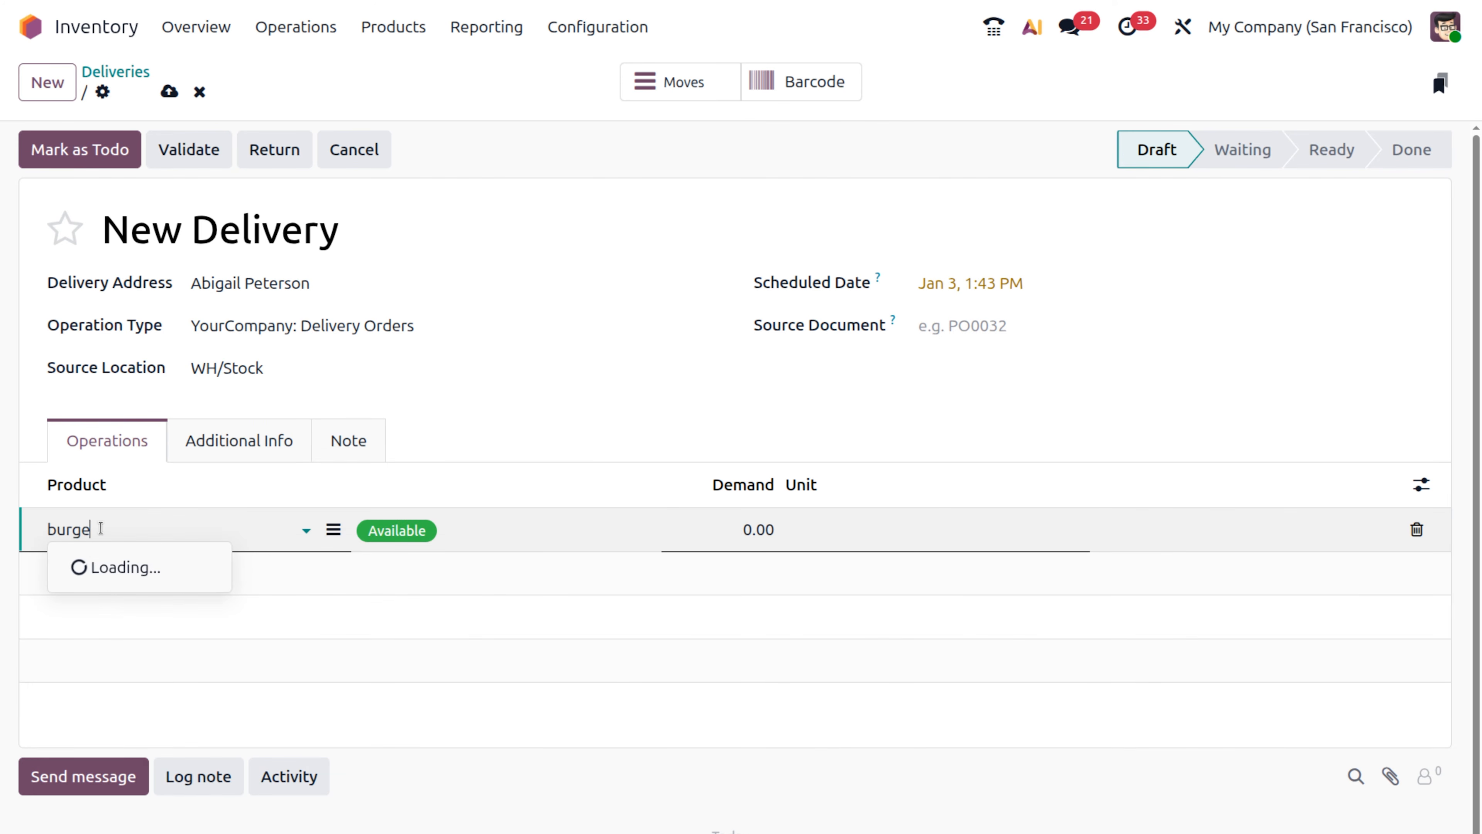
click(81, 629)
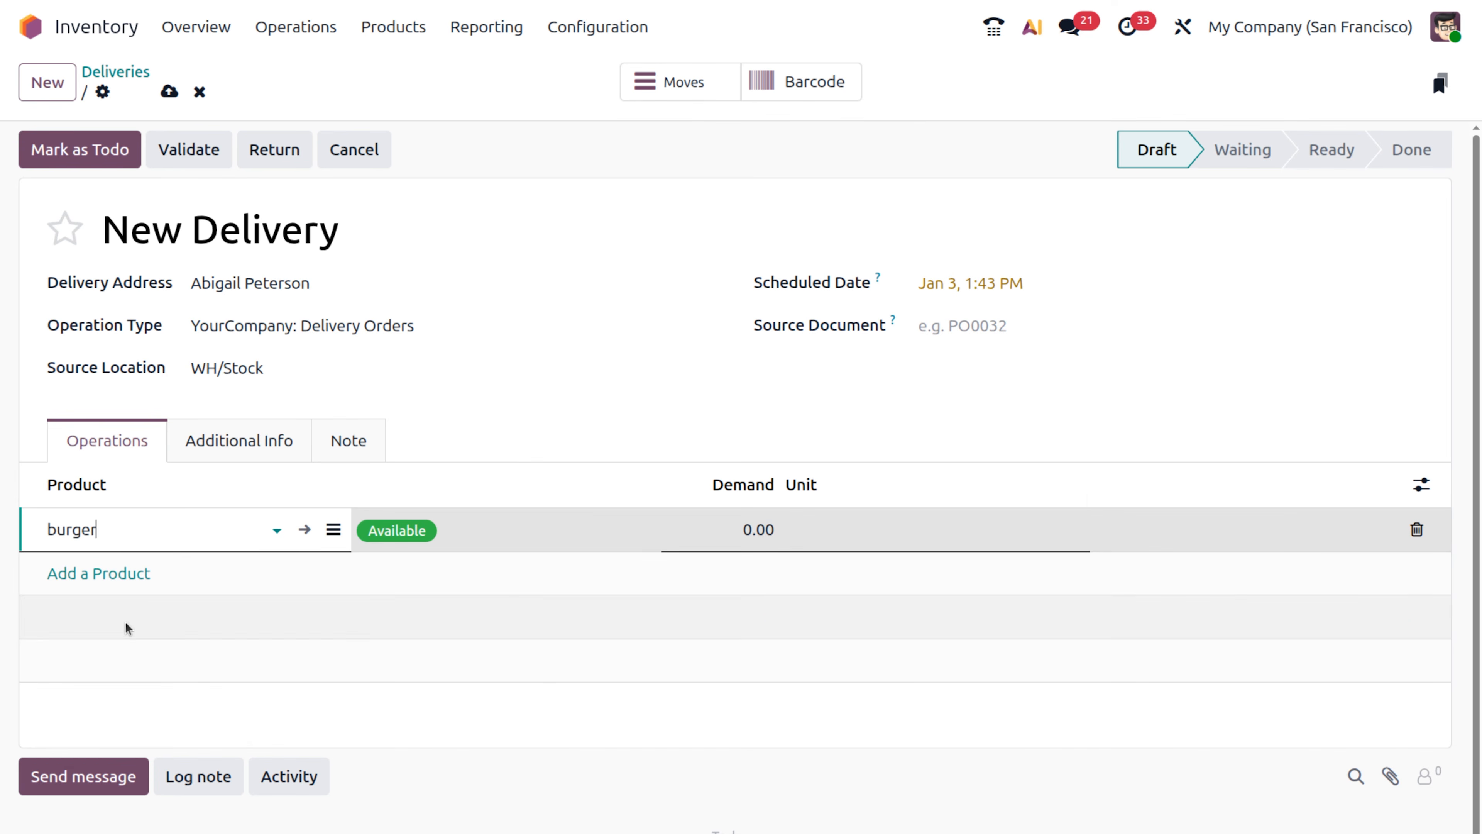
click(758, 531)
text(10)
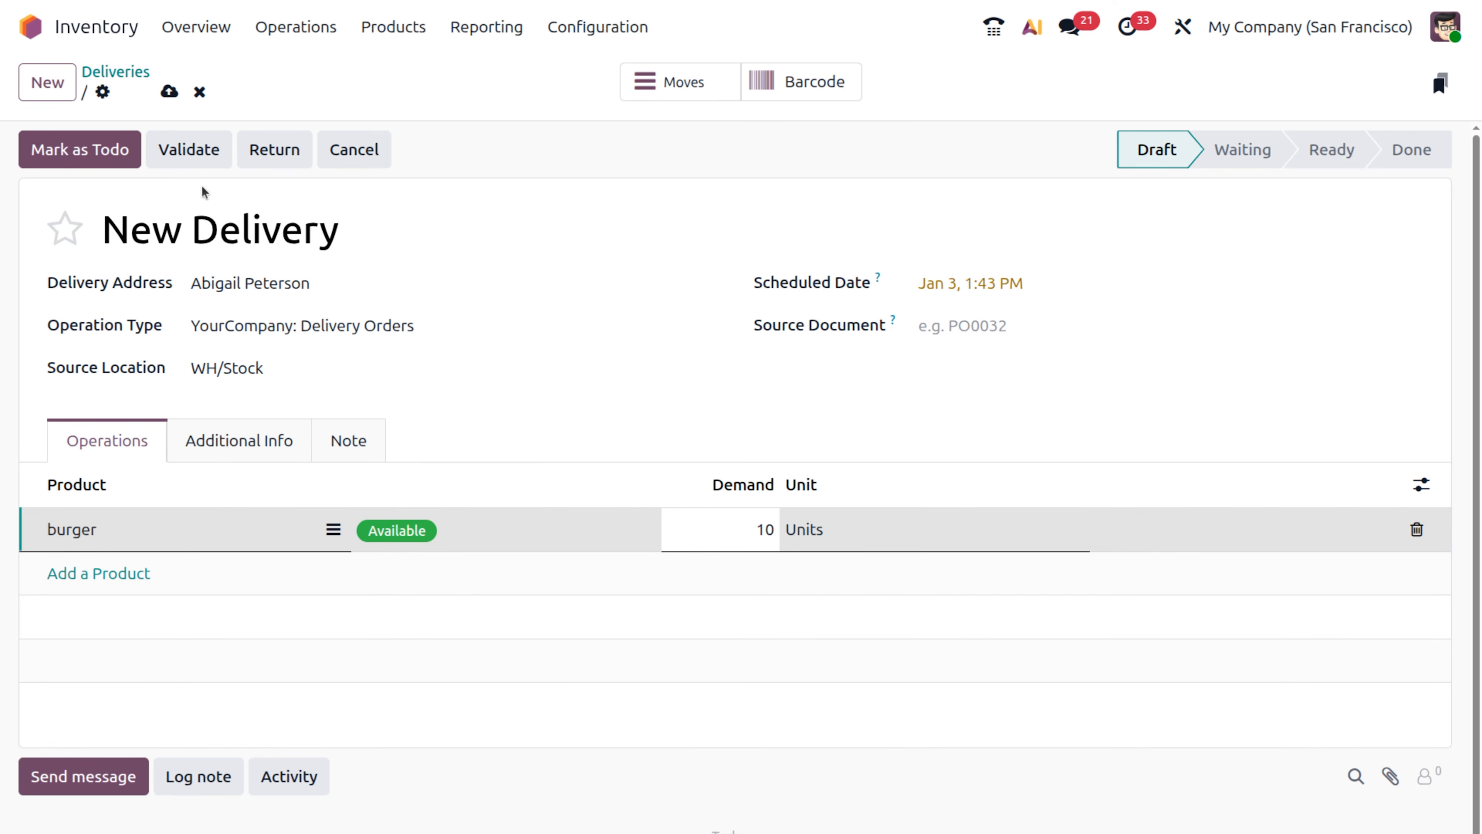
- Mark the delivery as to do and set the bg-0001 lot quantity to 10 in the burger's detailed operations, saving them
click(58, 156)
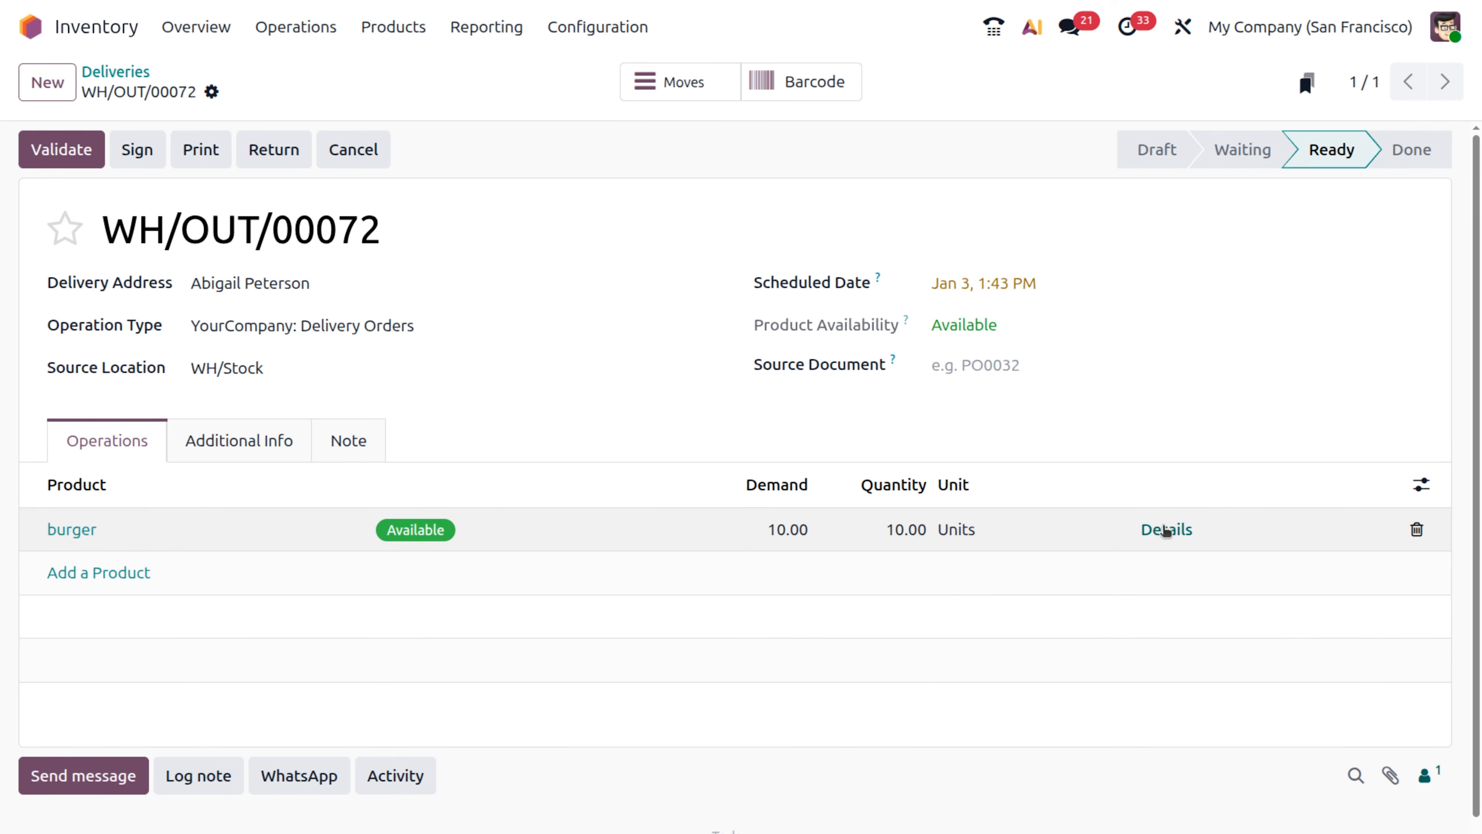
click(1164, 530)
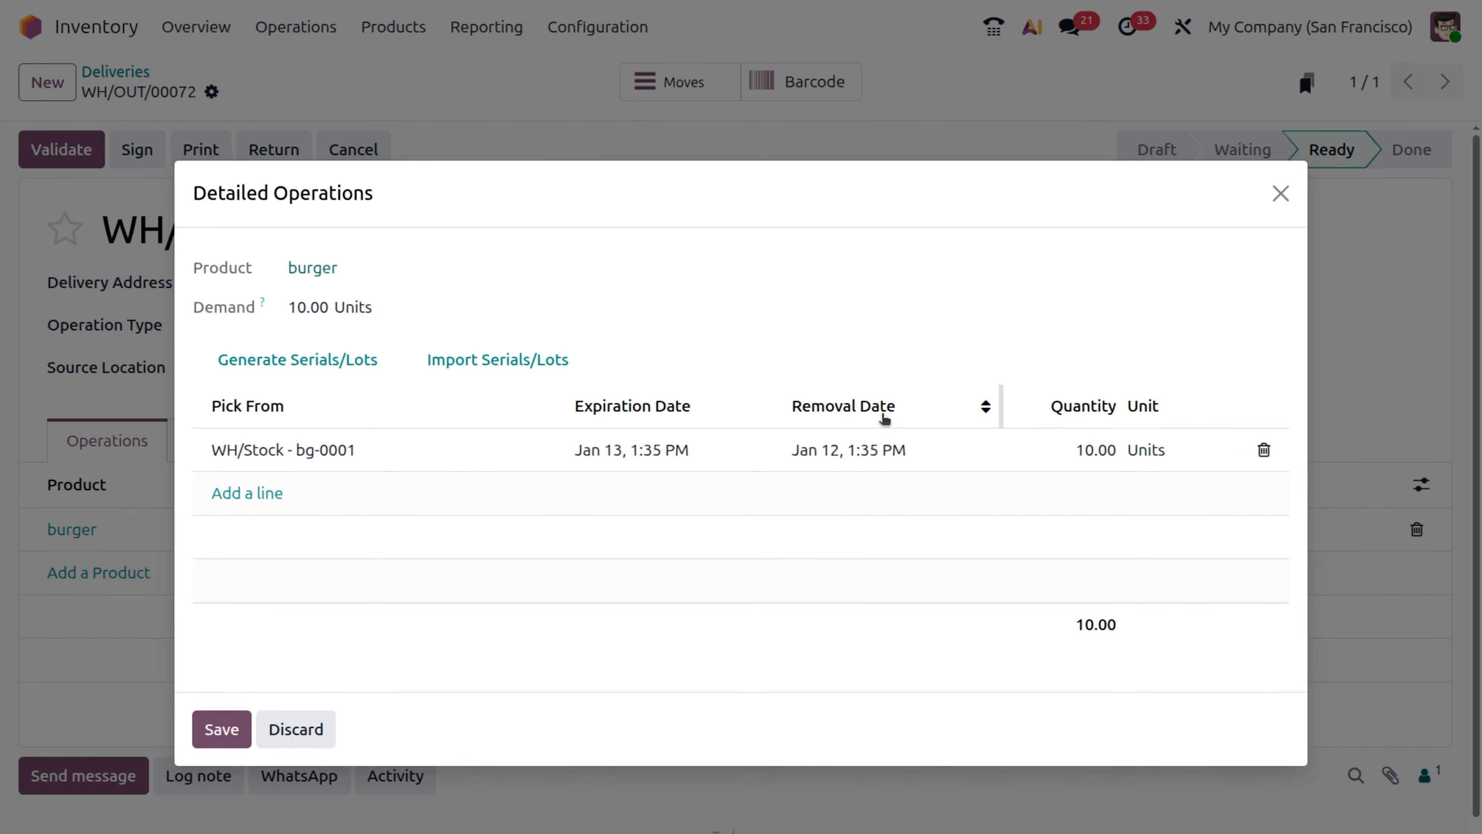
click(1090, 454)
key(BackSpace)
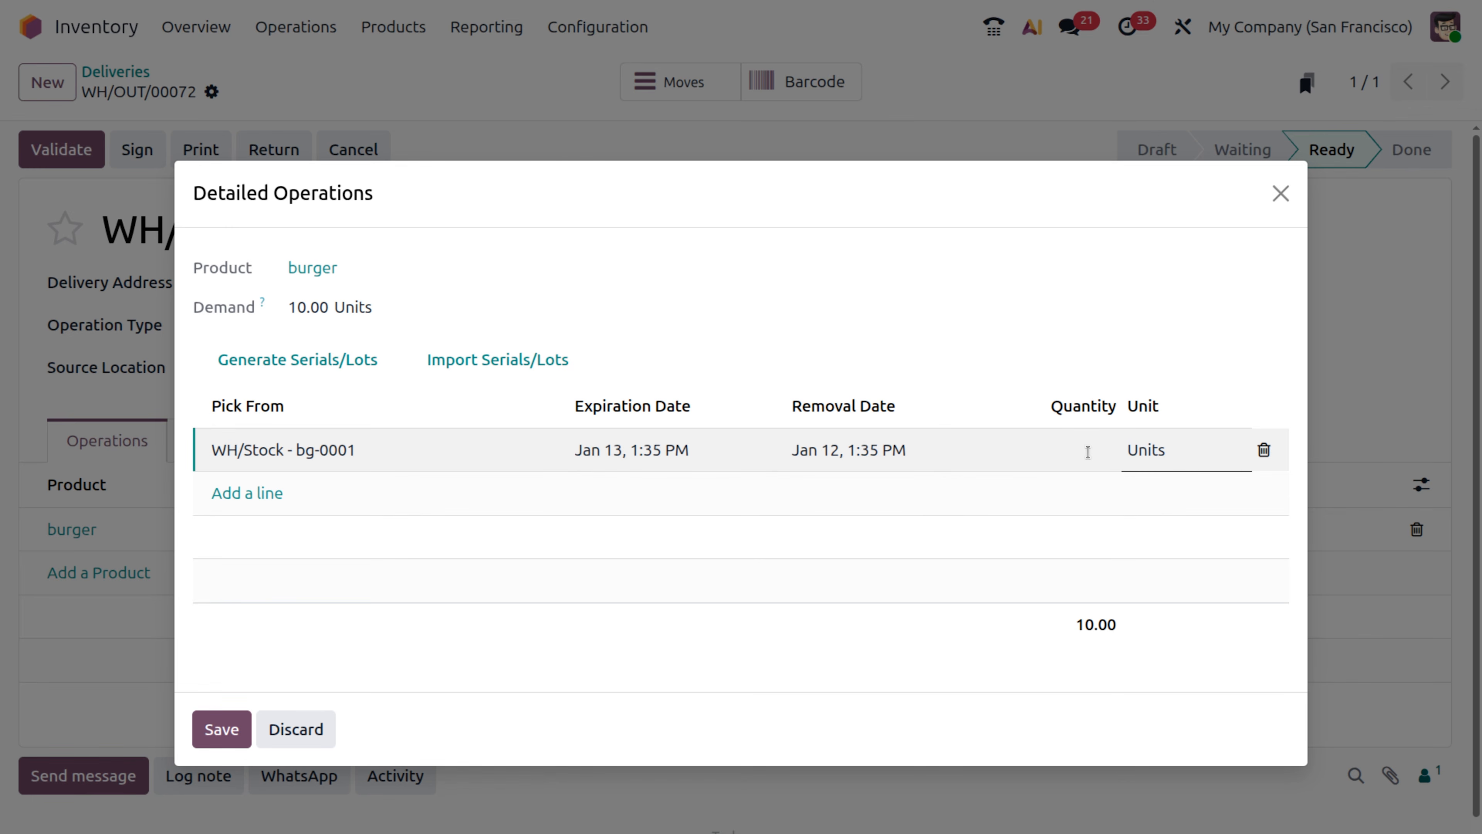
text(10)
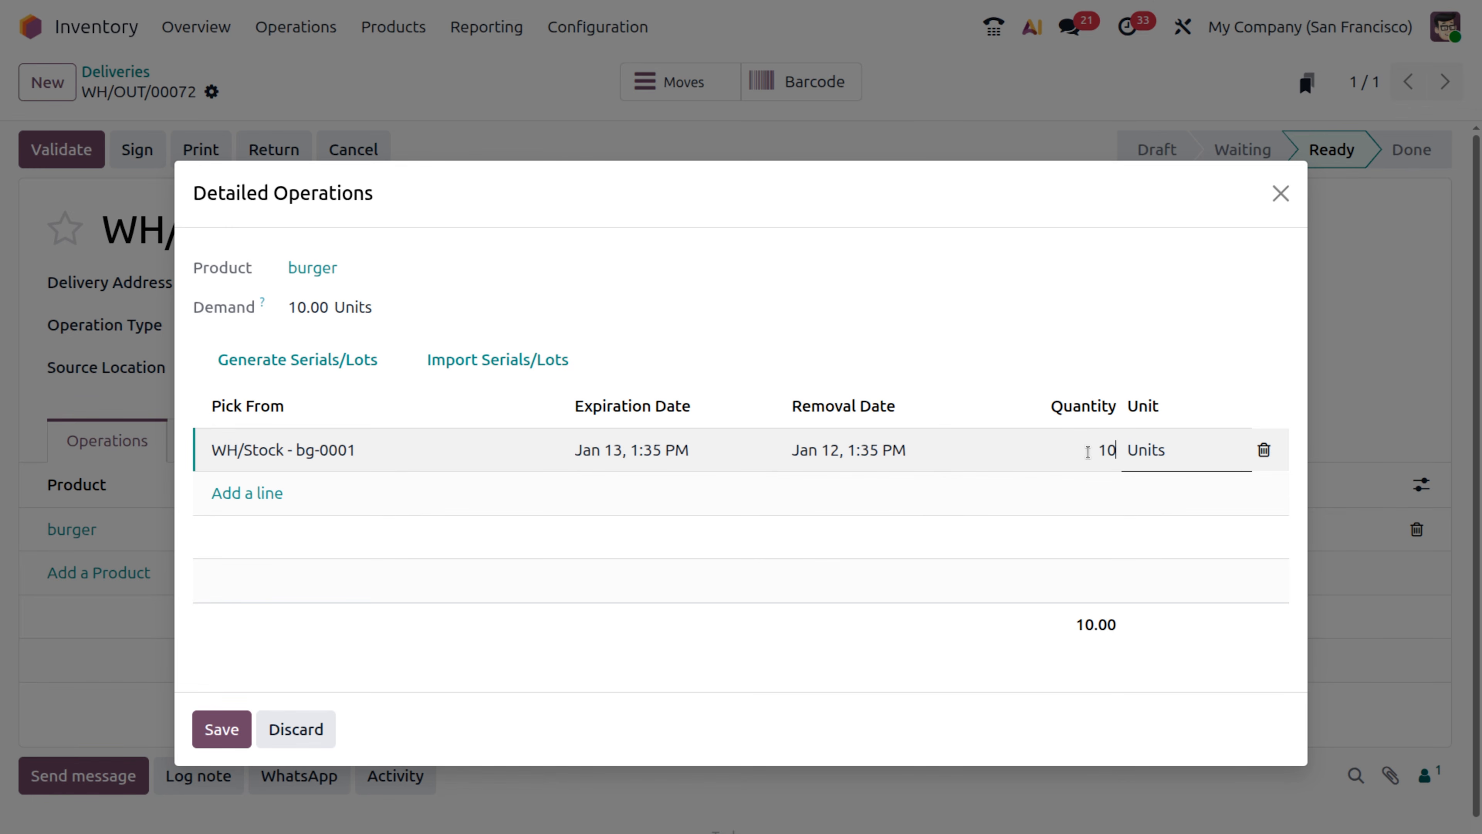
click(924, 734)
click(233, 735)
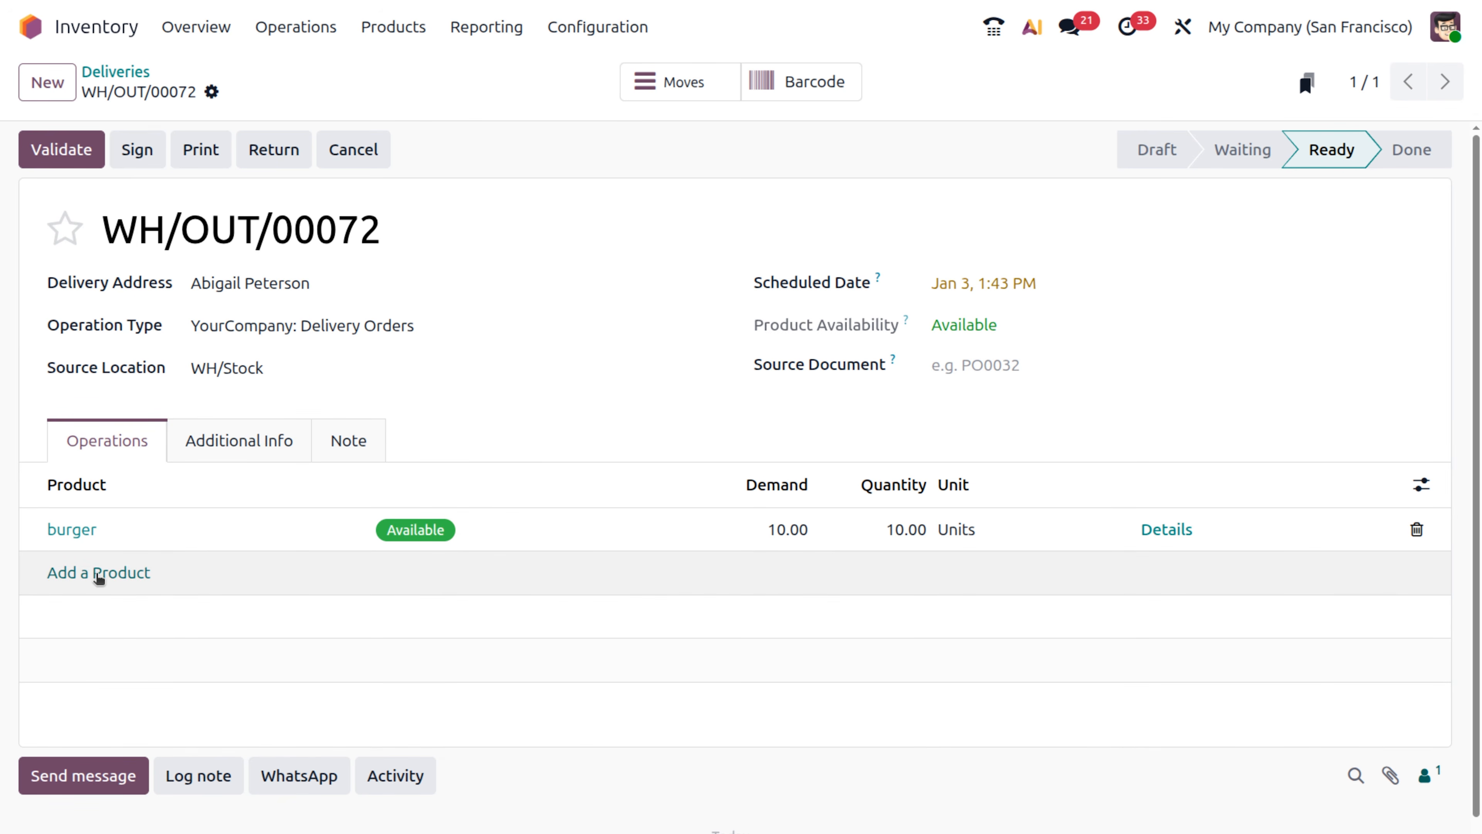
- Set the burger line's delivered quantity to 20 units and validate the delivery
click(98, 573)
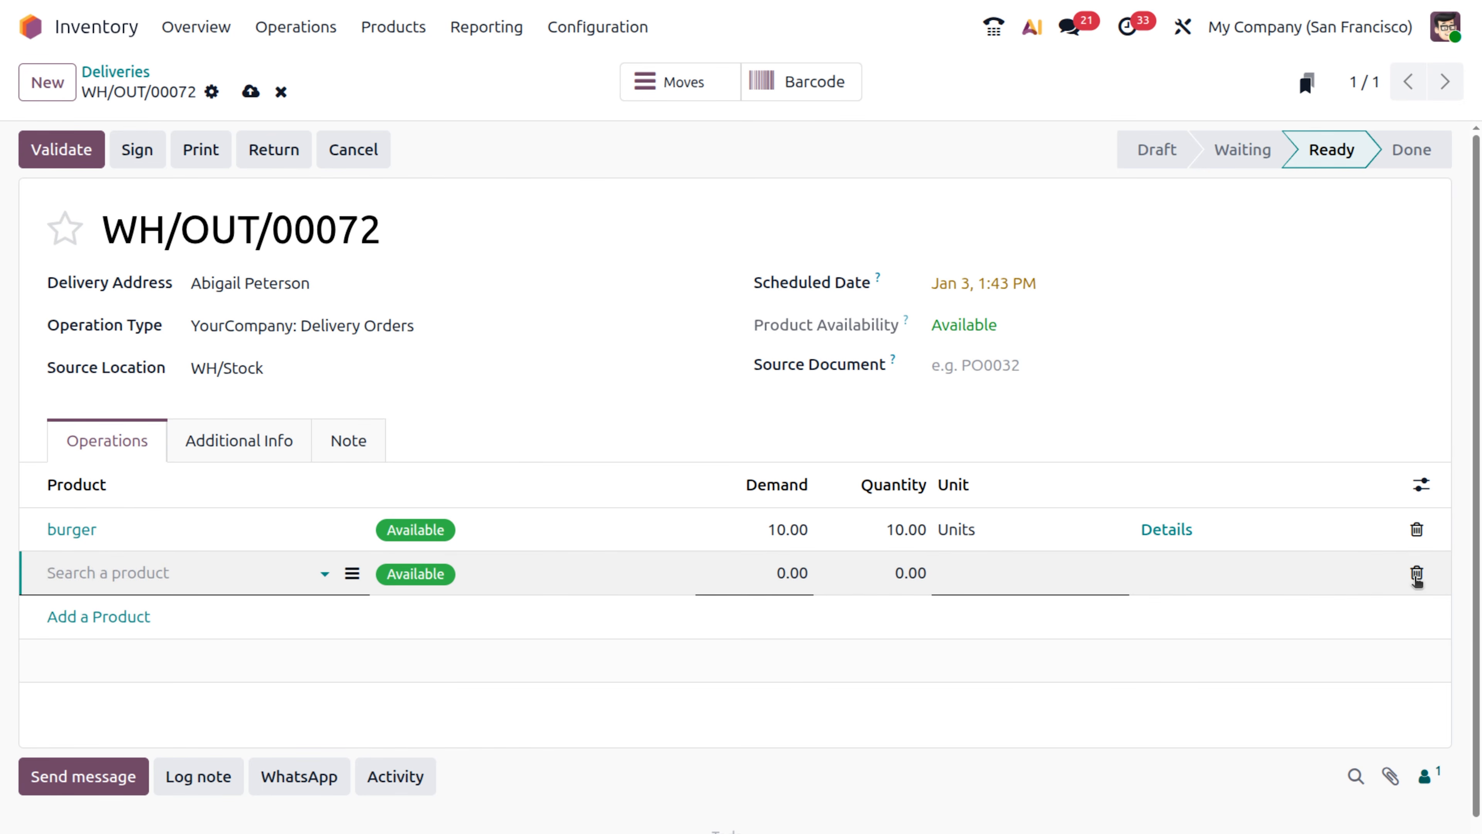
click(1417, 575)
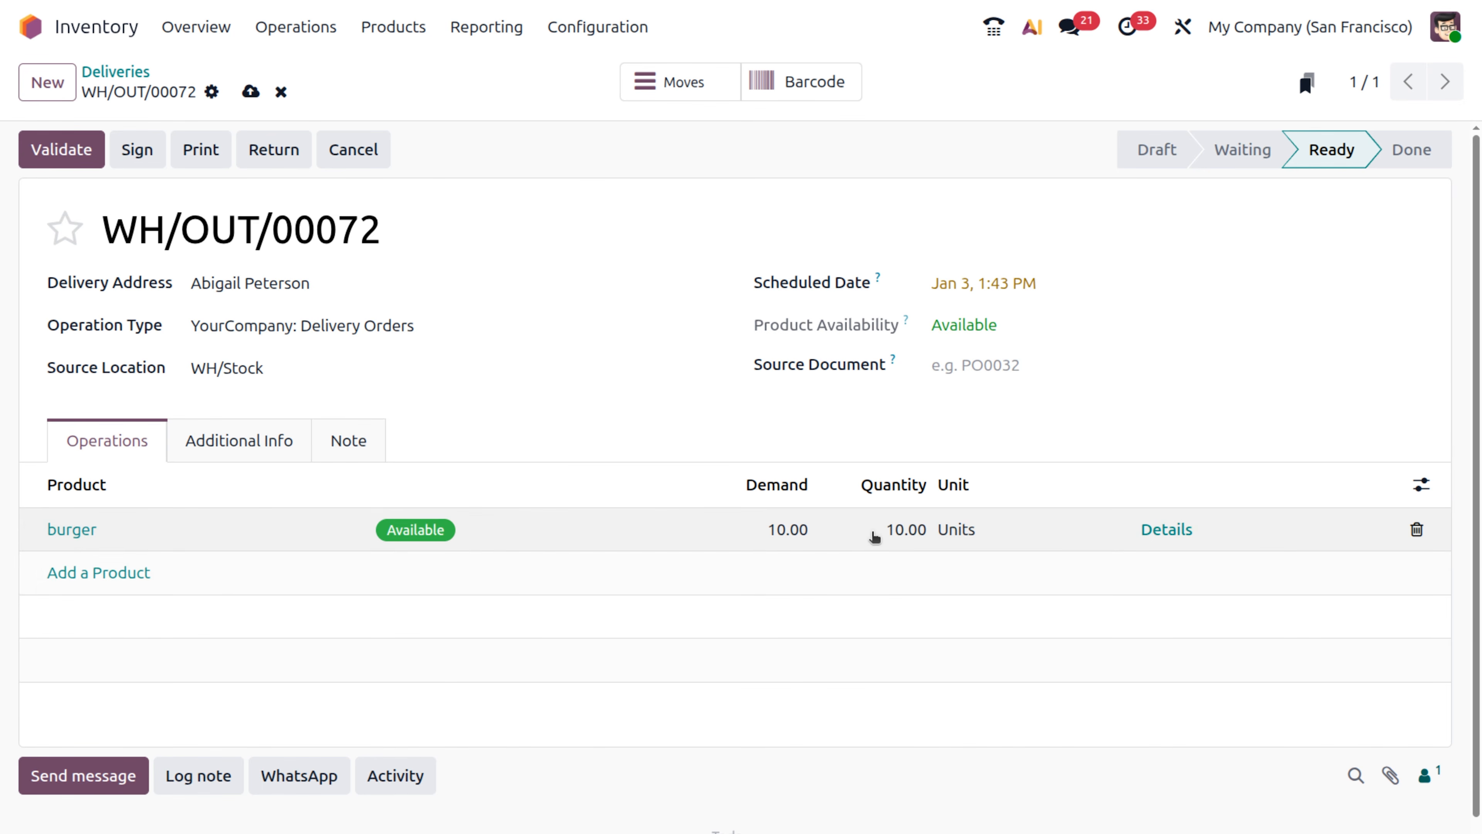
click(790, 529)
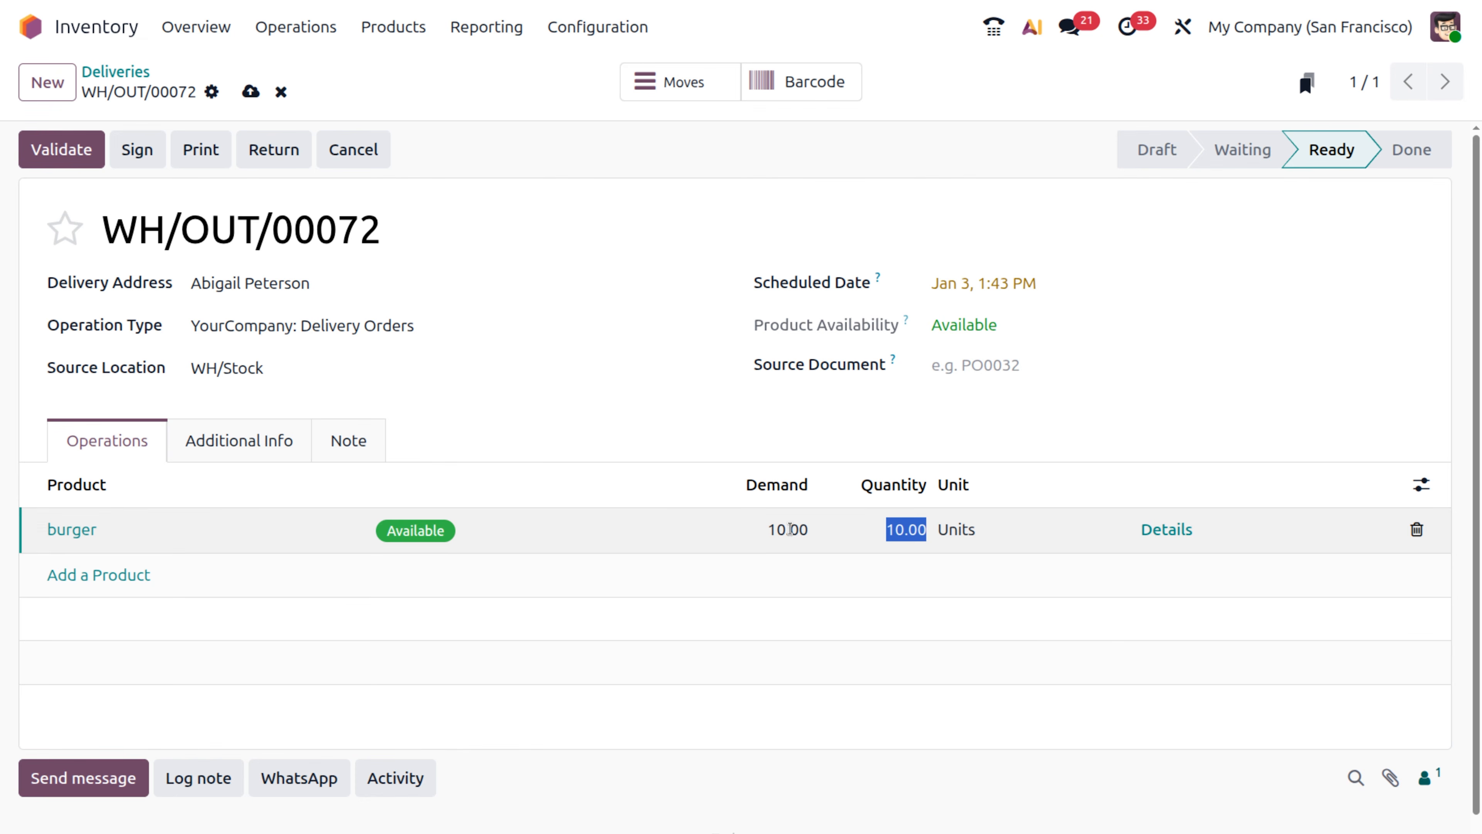
text(20)
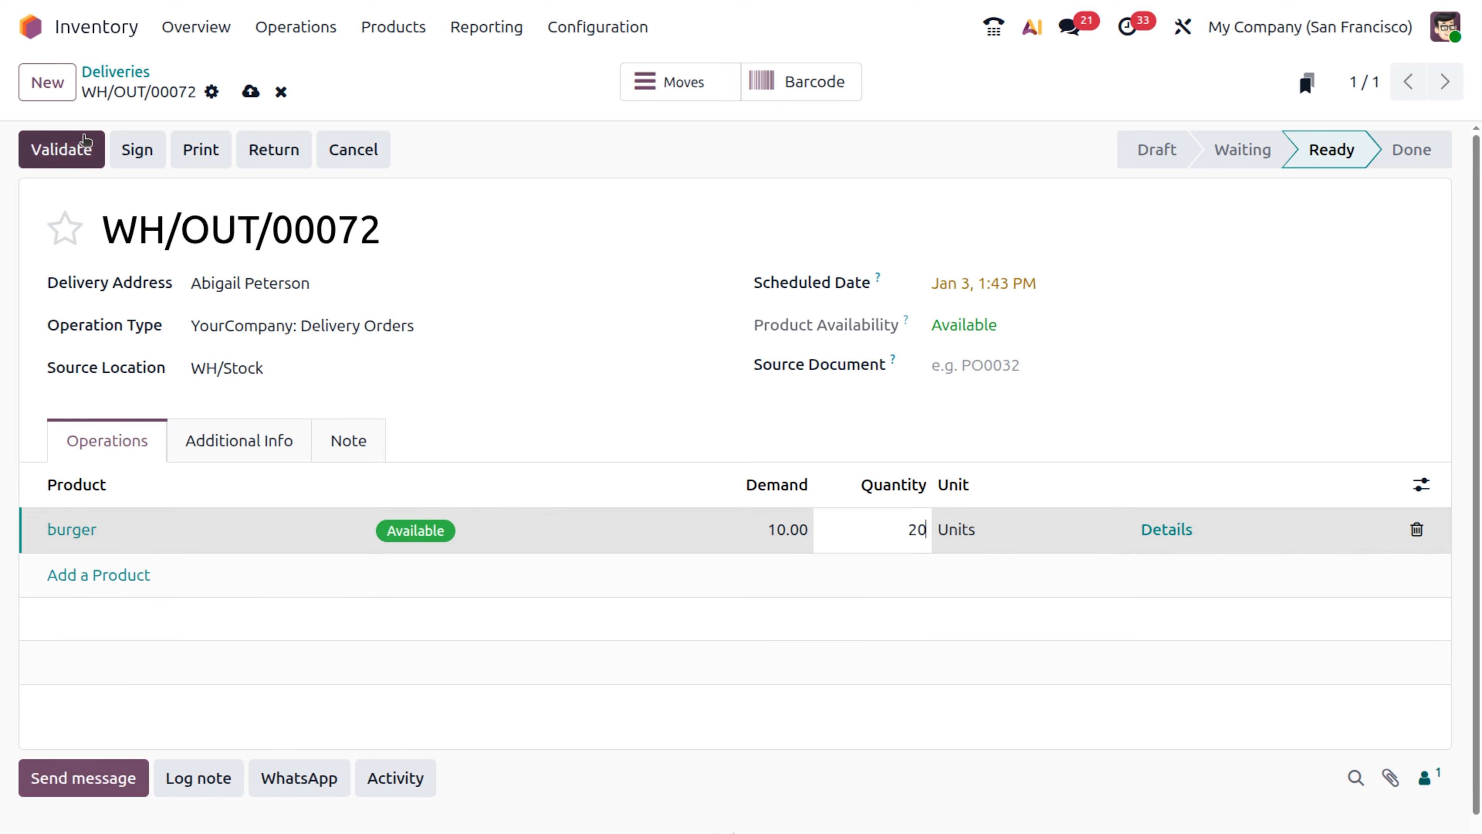
click(75, 147)
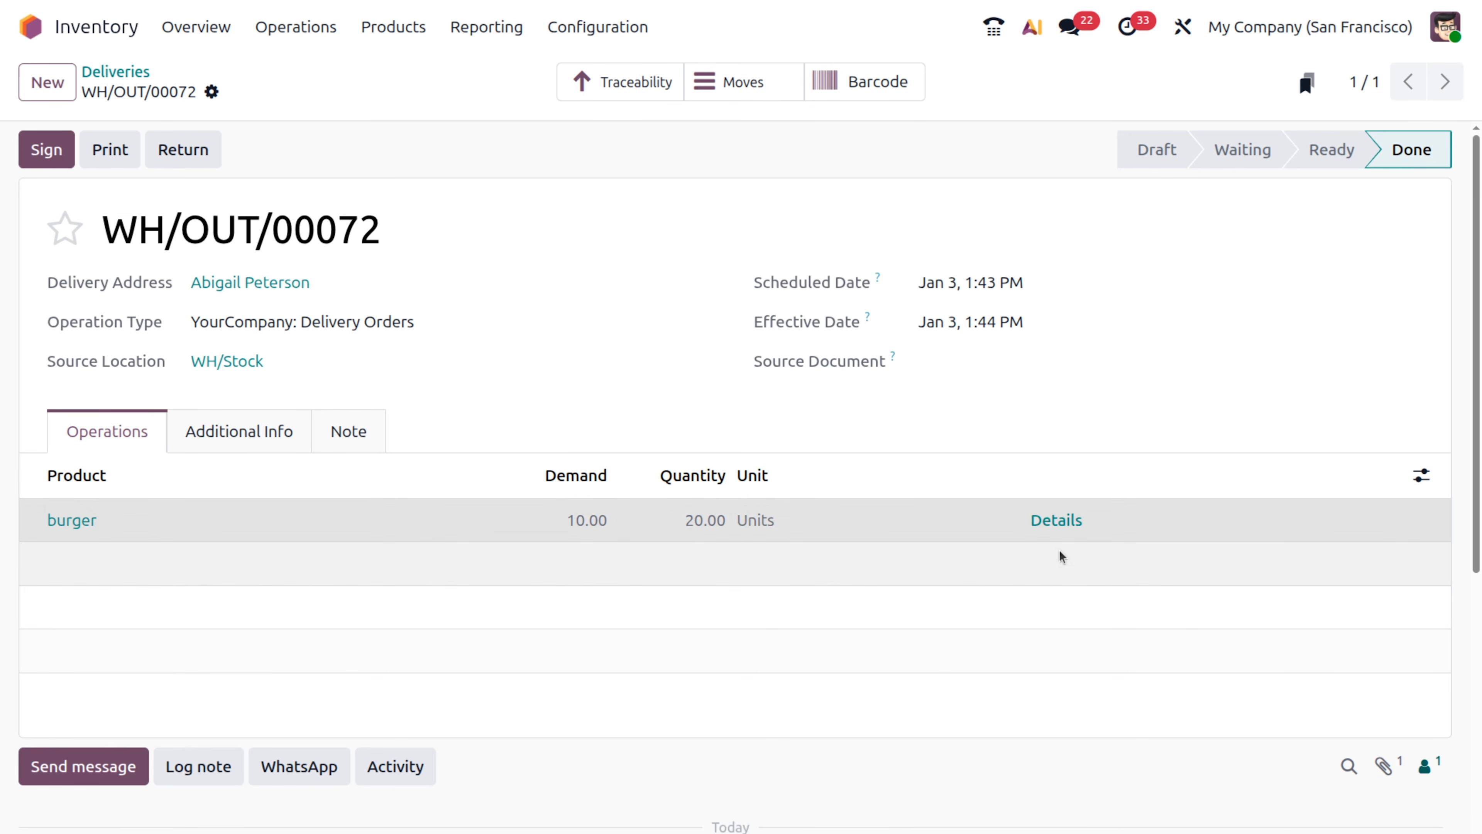
- Review the burger's picked lots in its detailed operations and check lots and expiration dates on the attached delivery slip PDF
click(1061, 520)
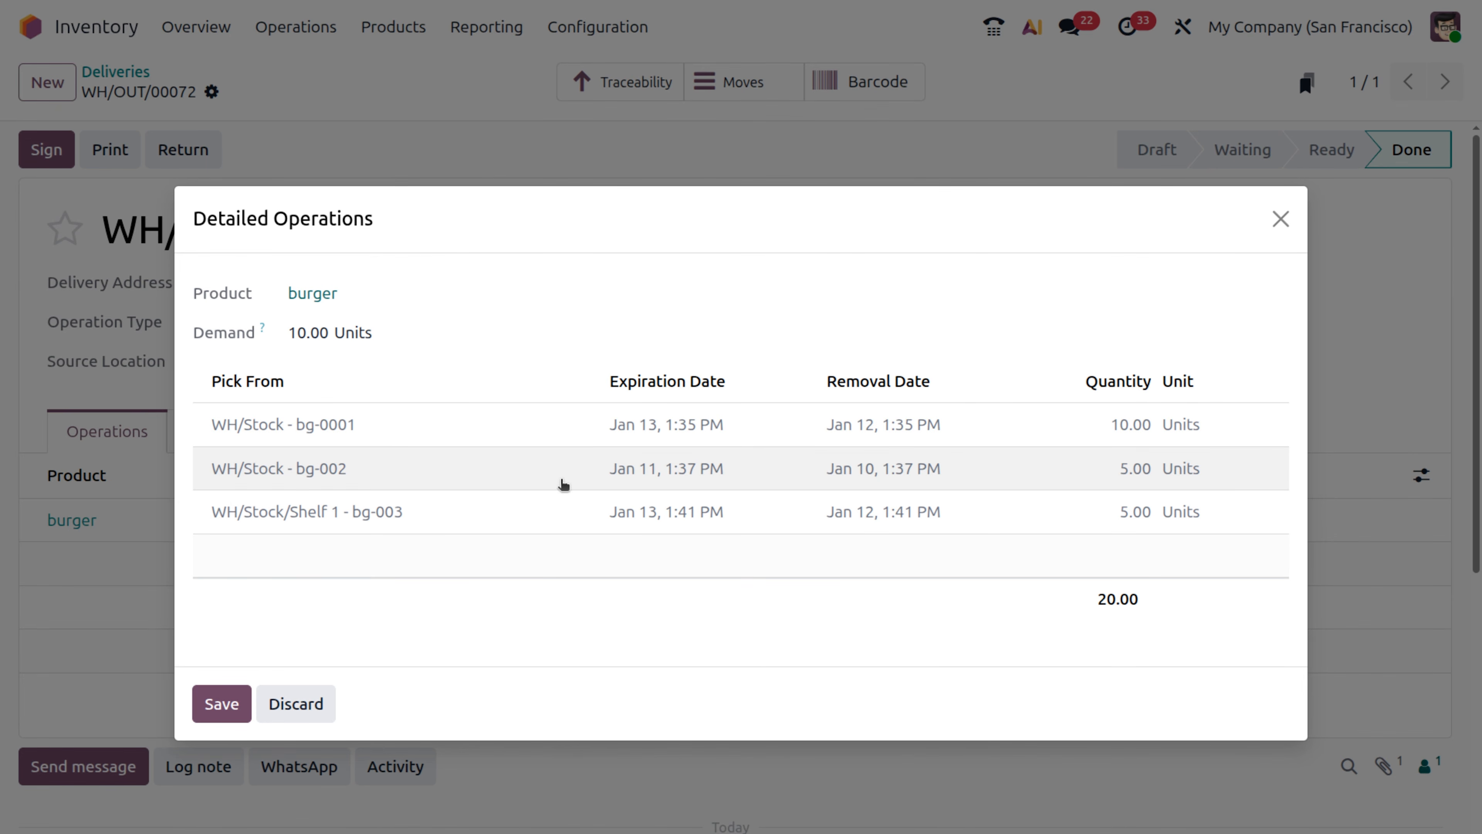
click(220, 699)
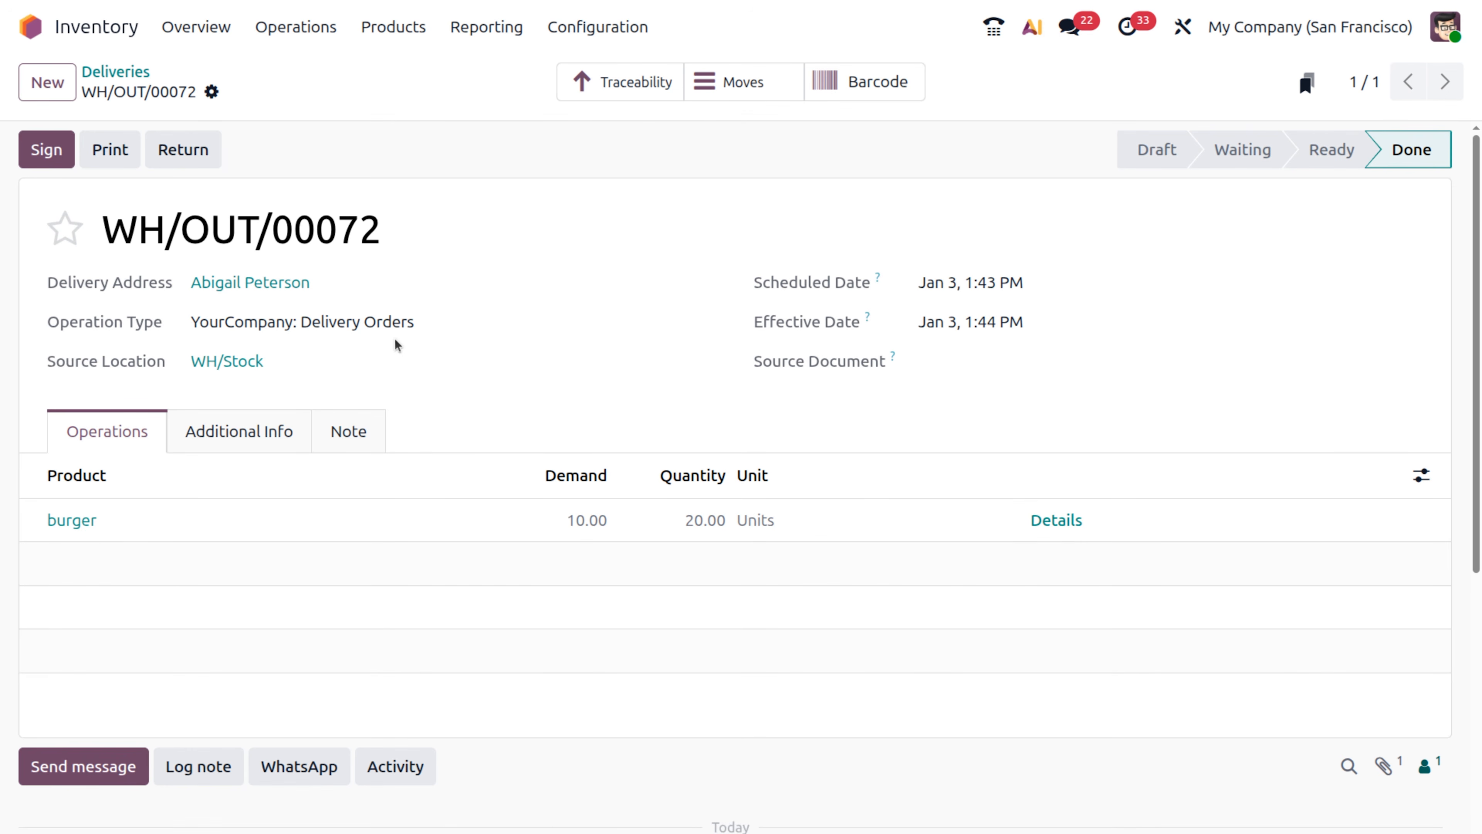
scroll(449, 430, down, 6)
scroll(448, 430, down, 3)
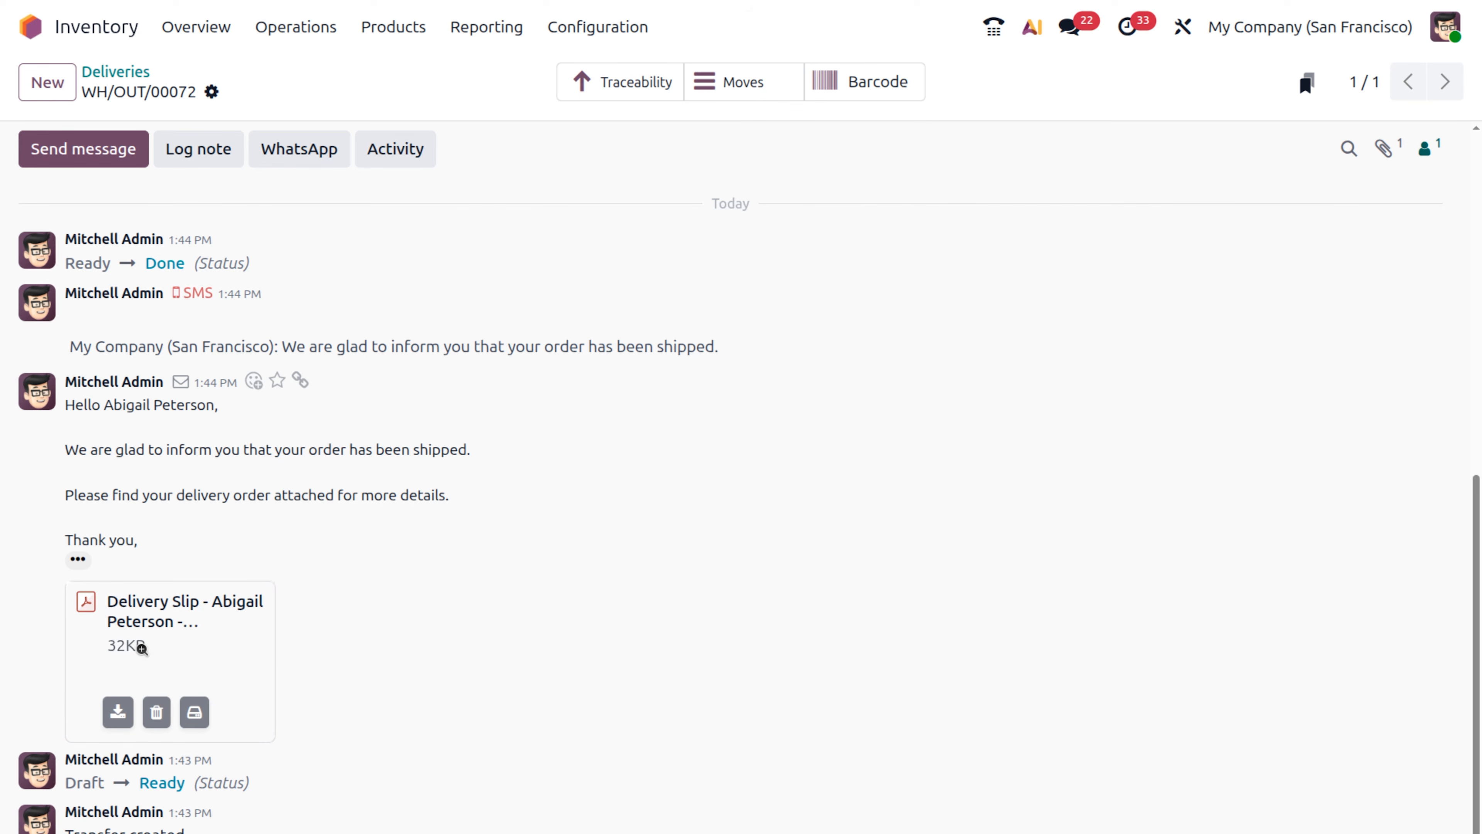
click(186, 626)
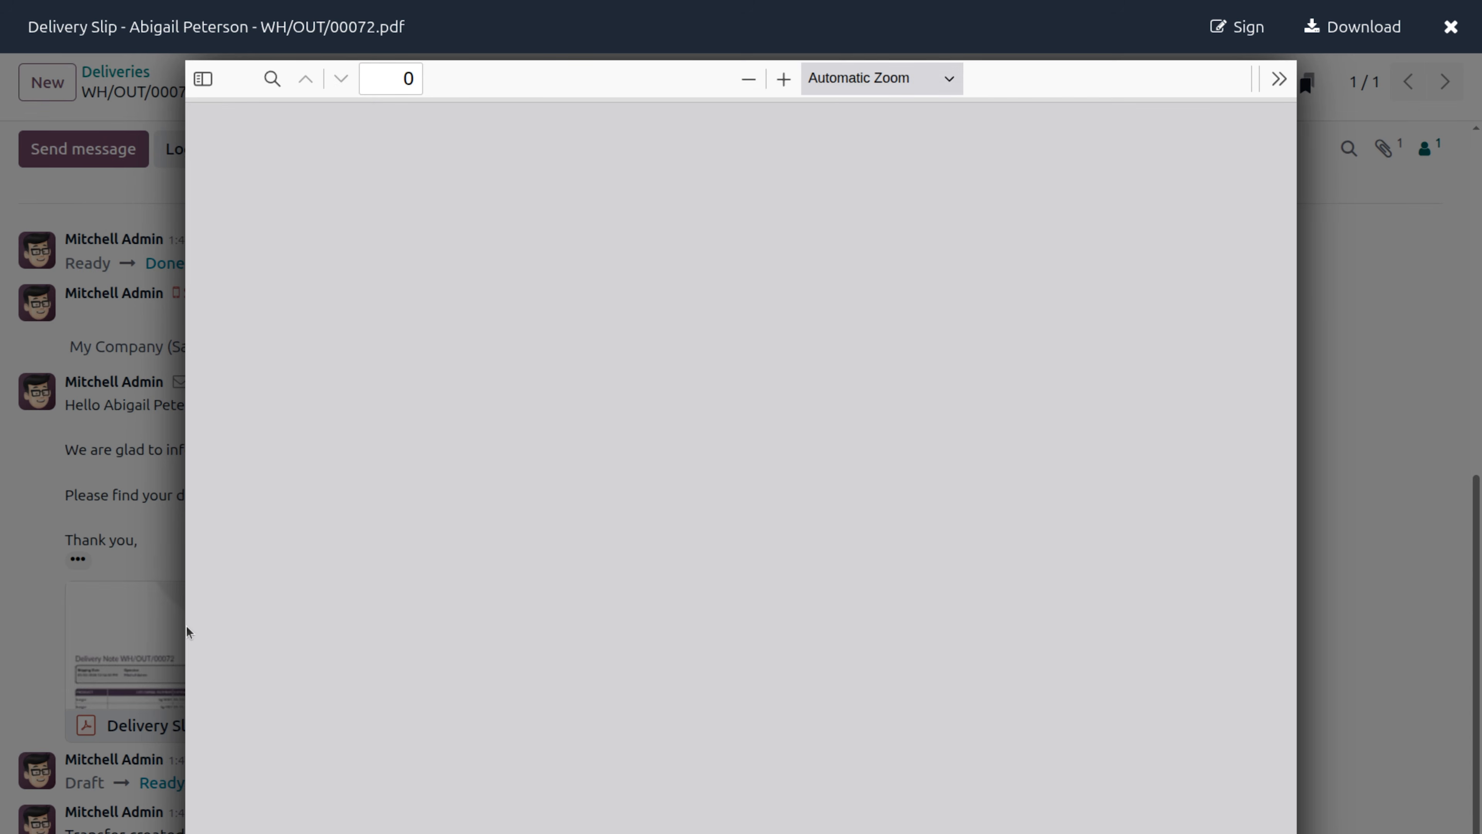
scroll(654, 630, down, 2)
scroll(654, 631, down, 3)
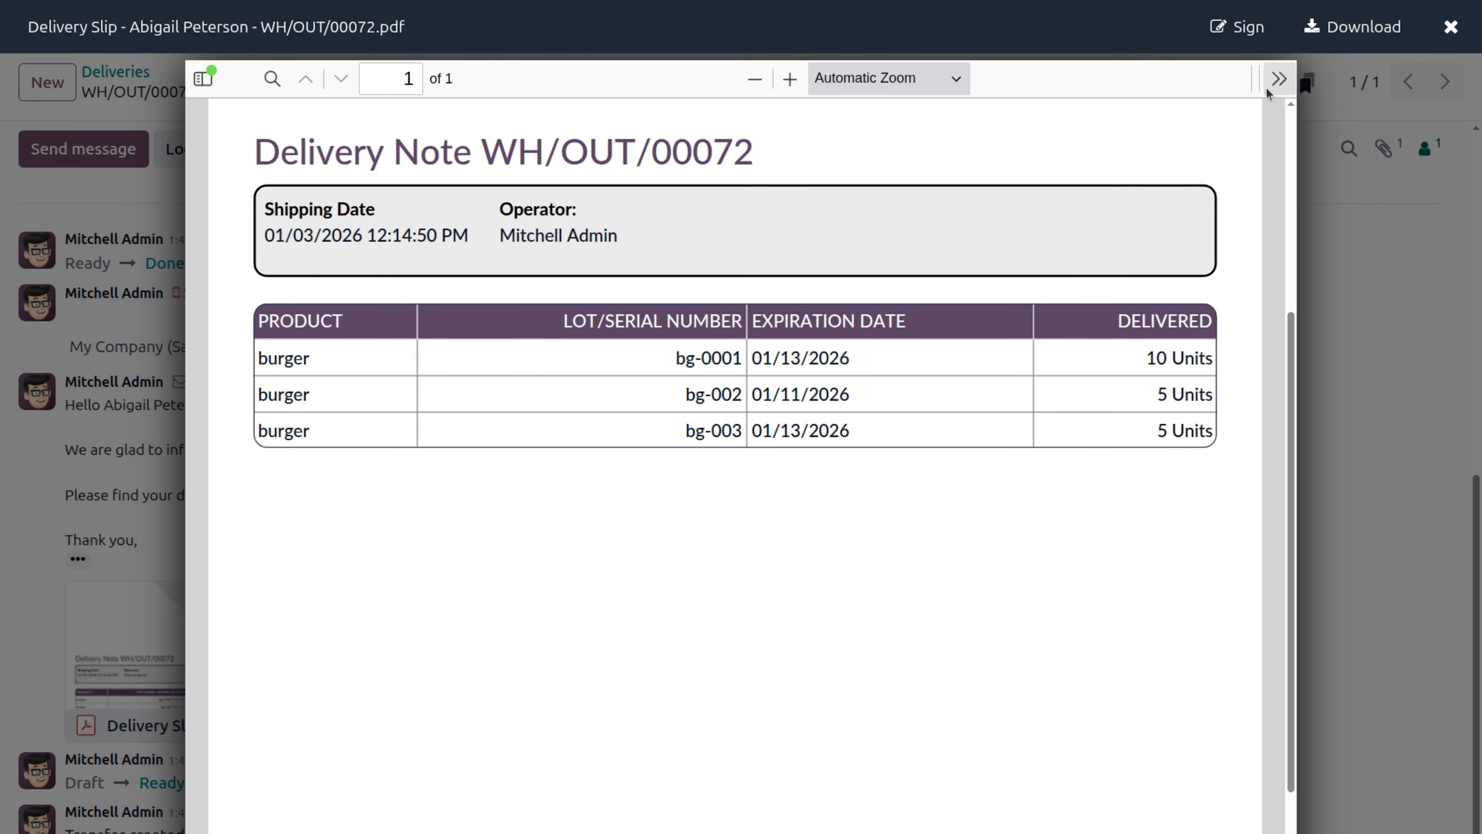
click(1427, 311)
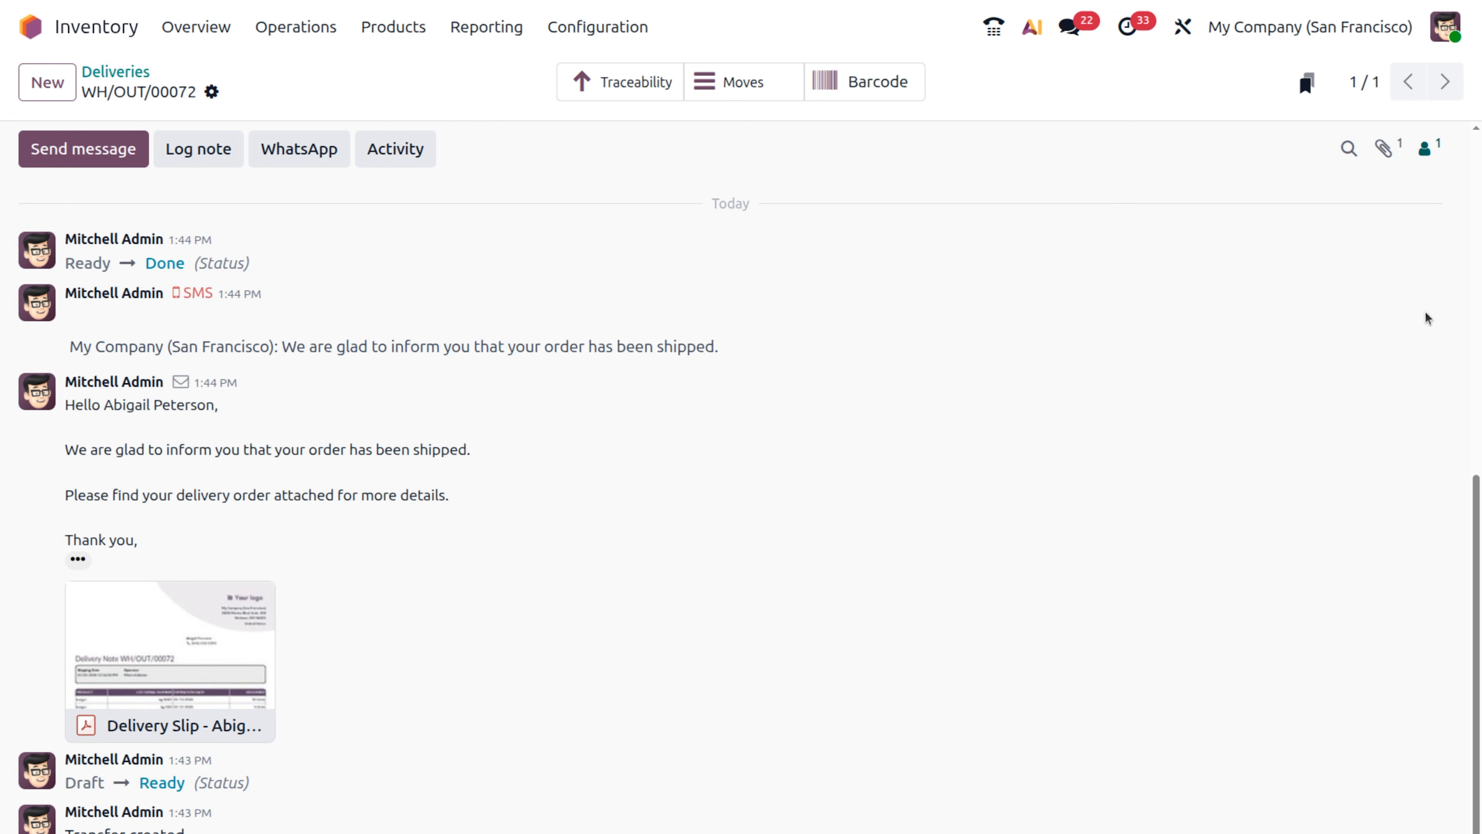
scroll(642, 327, up, 5)
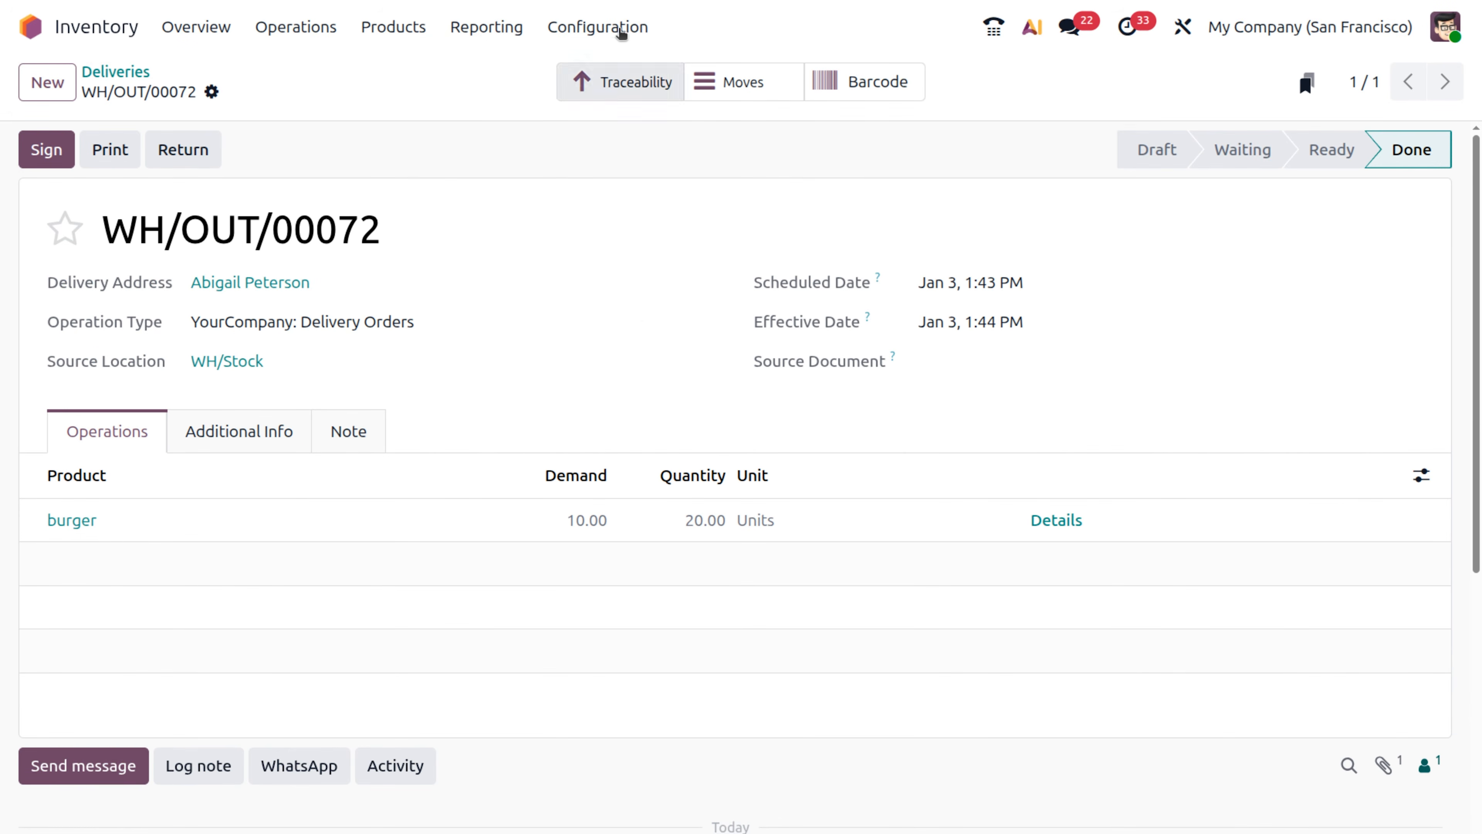
- Open the Inventory settings and examine the Traceability options for lots, expiration dates and delivery slips
click(605, 27)
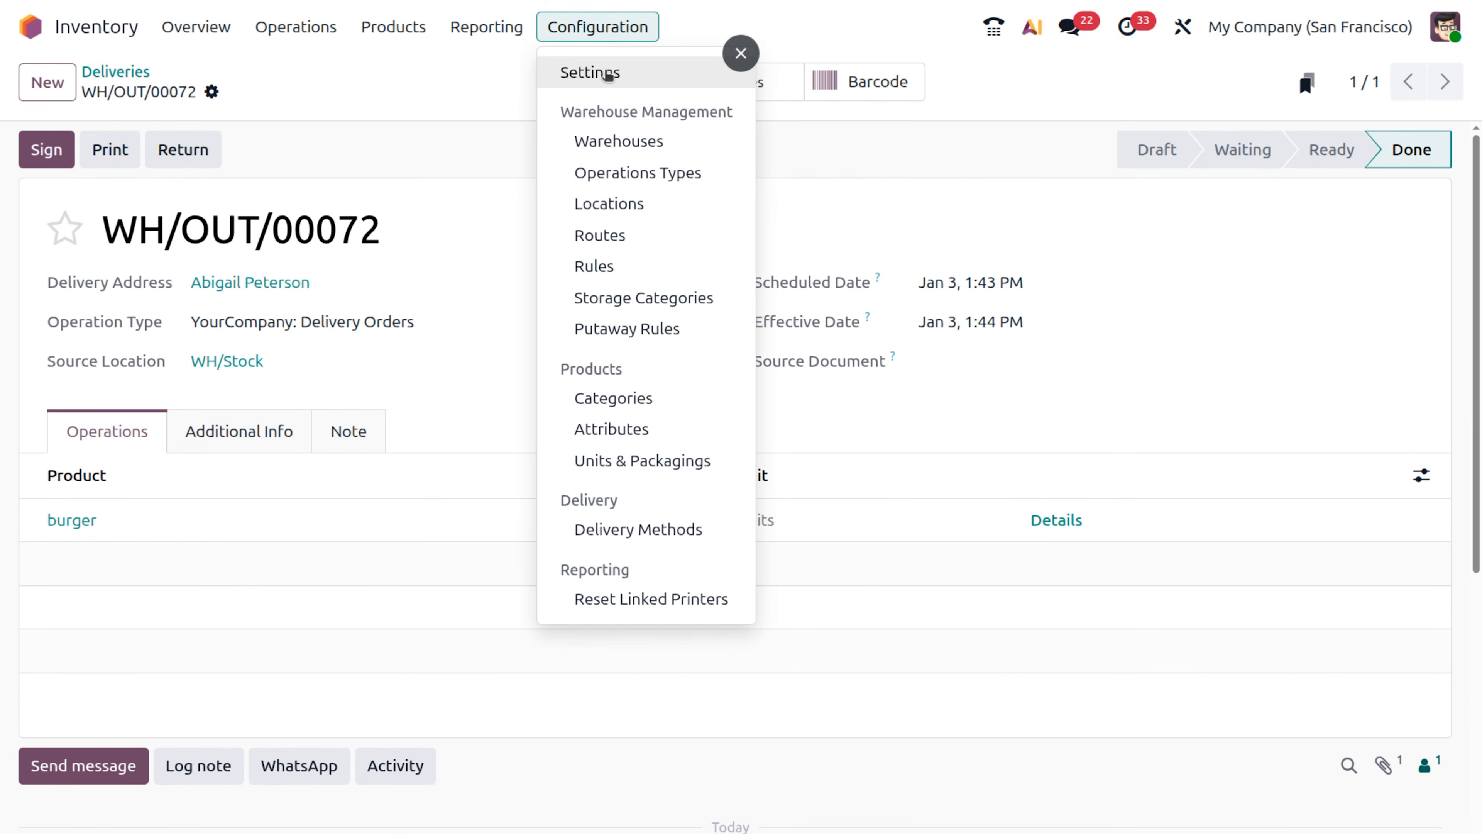
click(607, 74)
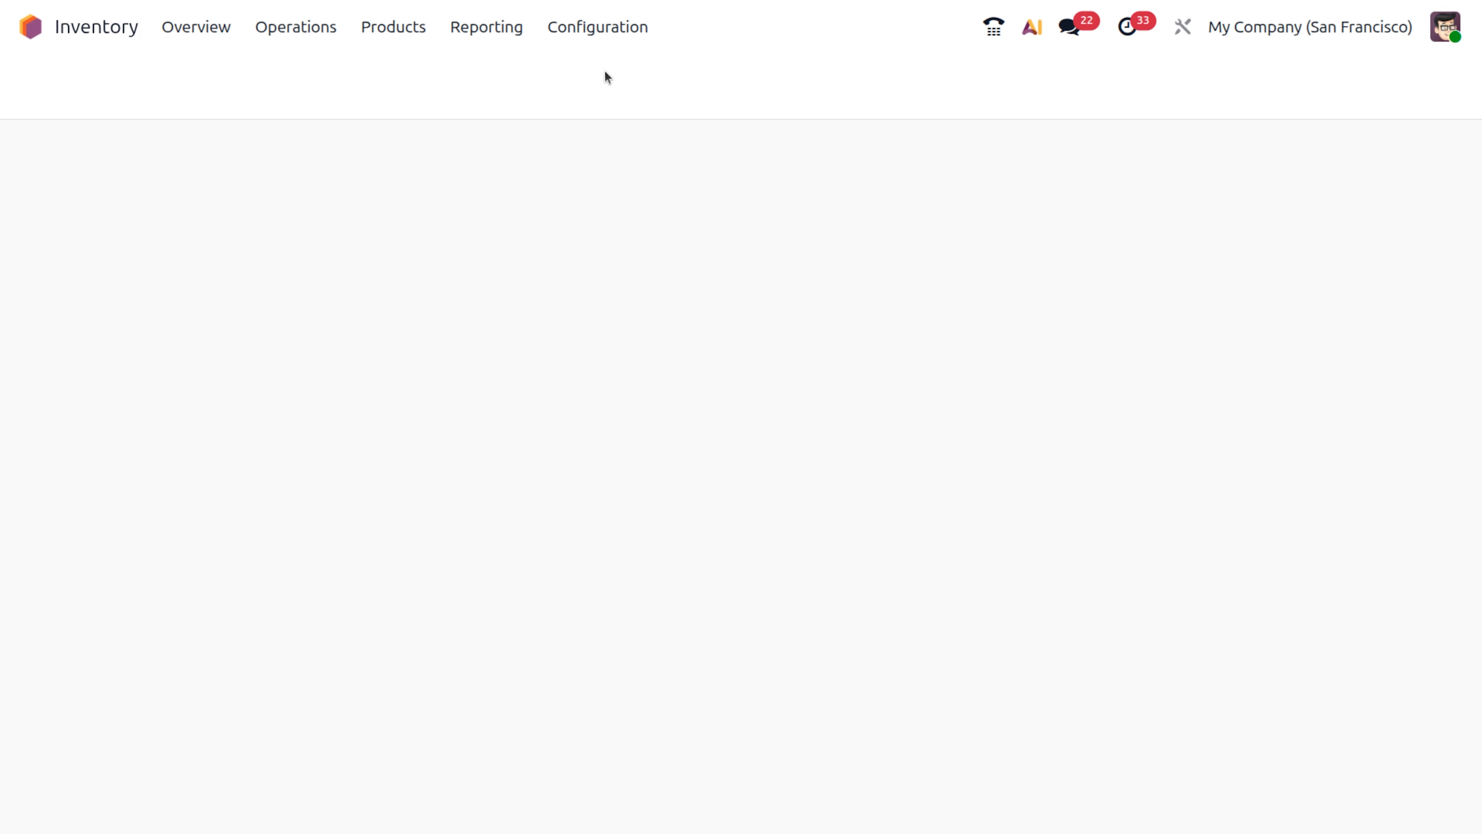
scroll(564, 621, down, 20)
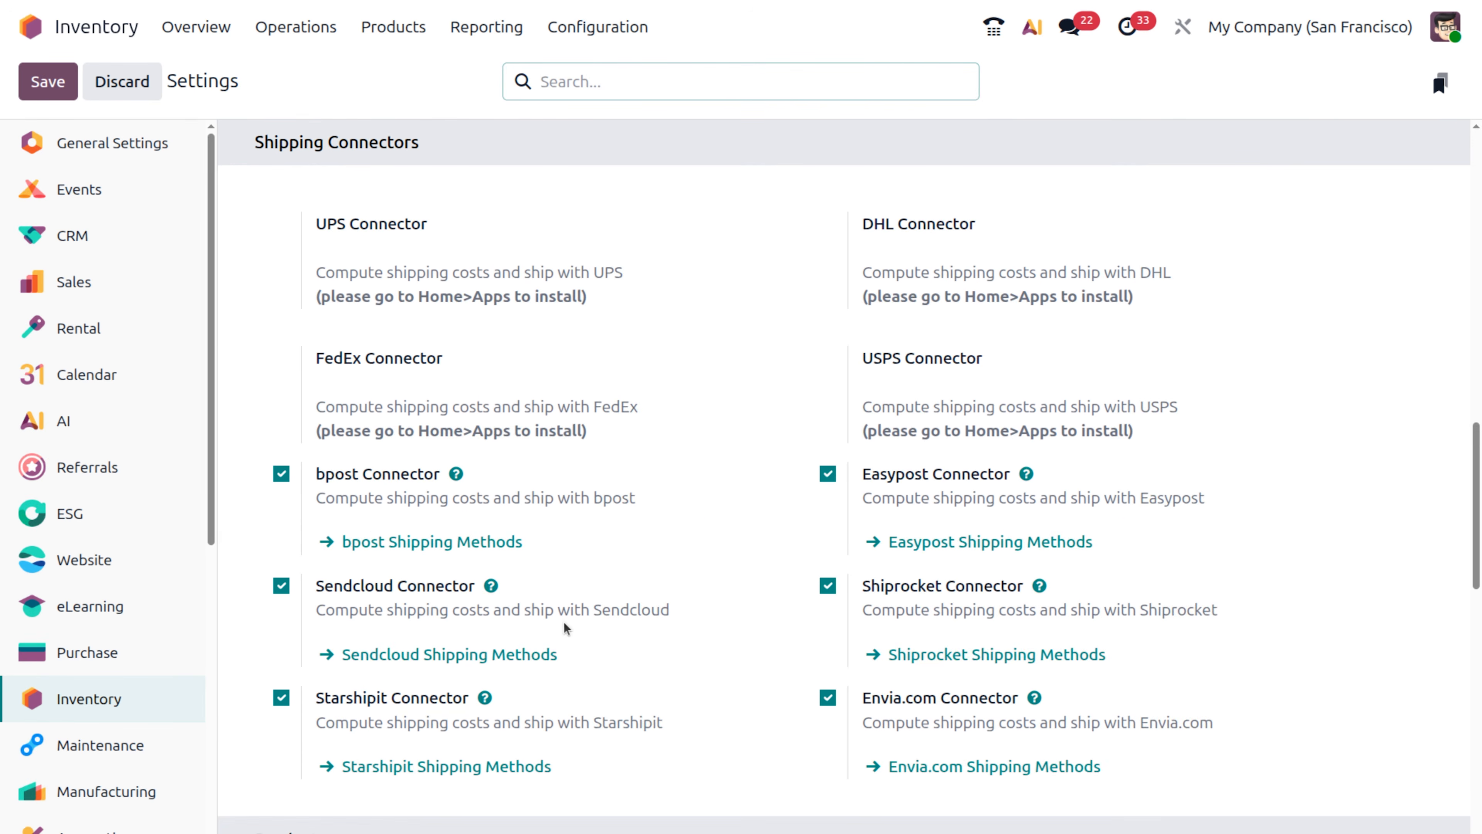
scroll(564, 624, down, 4)
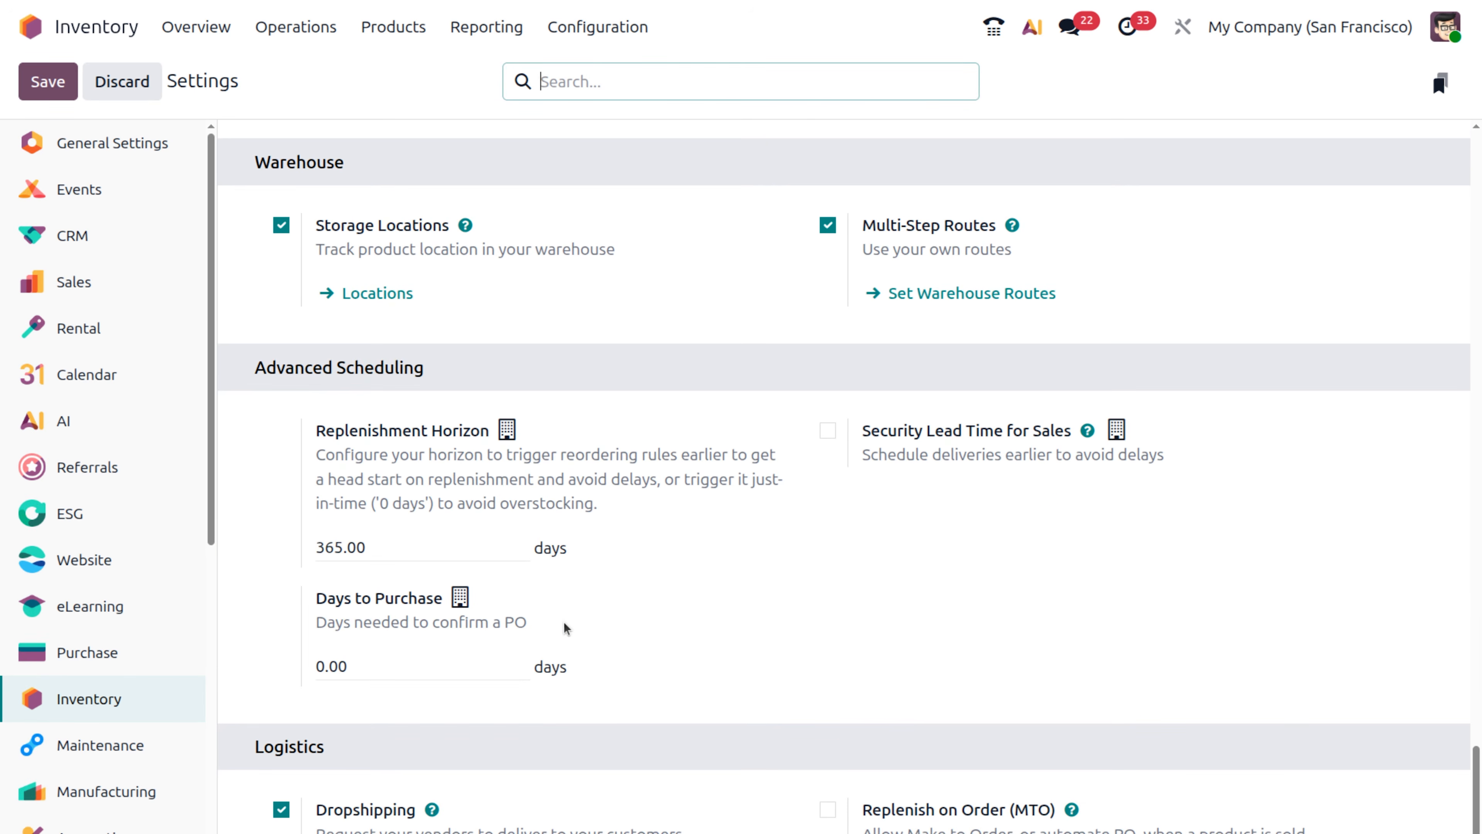
scroll(564, 621, up, 9)
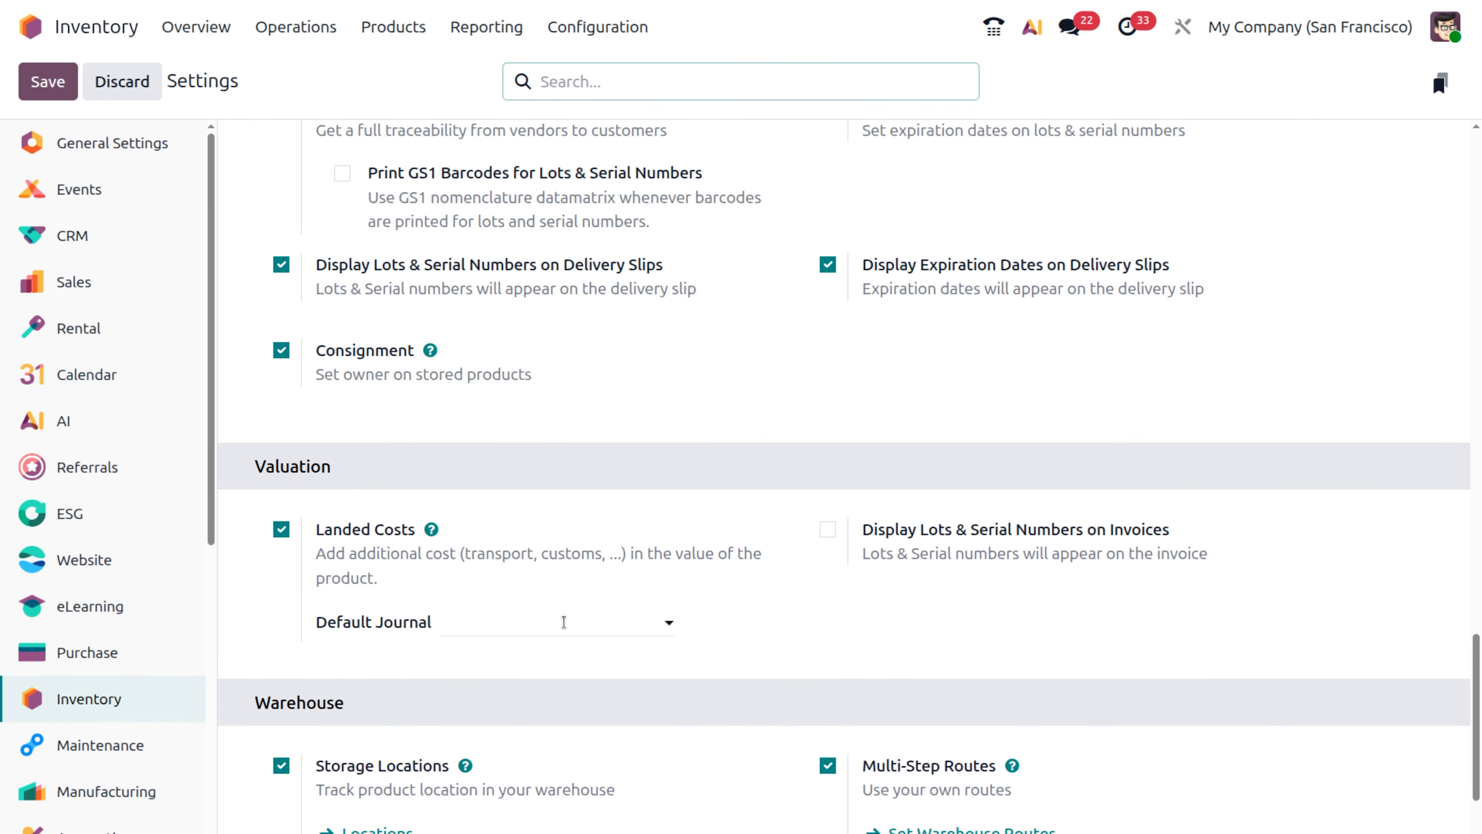
scroll(564, 621, up, 9)
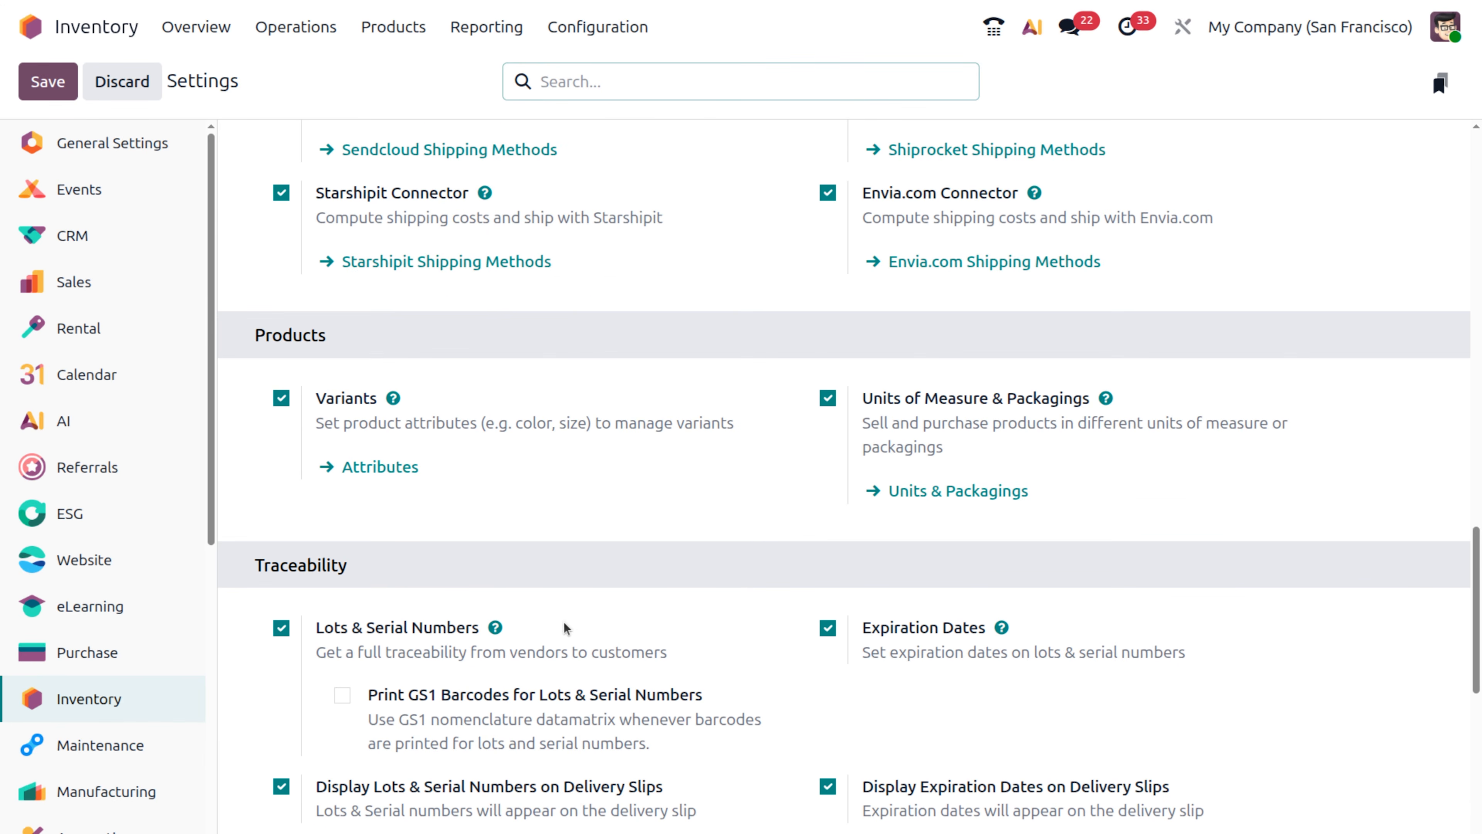